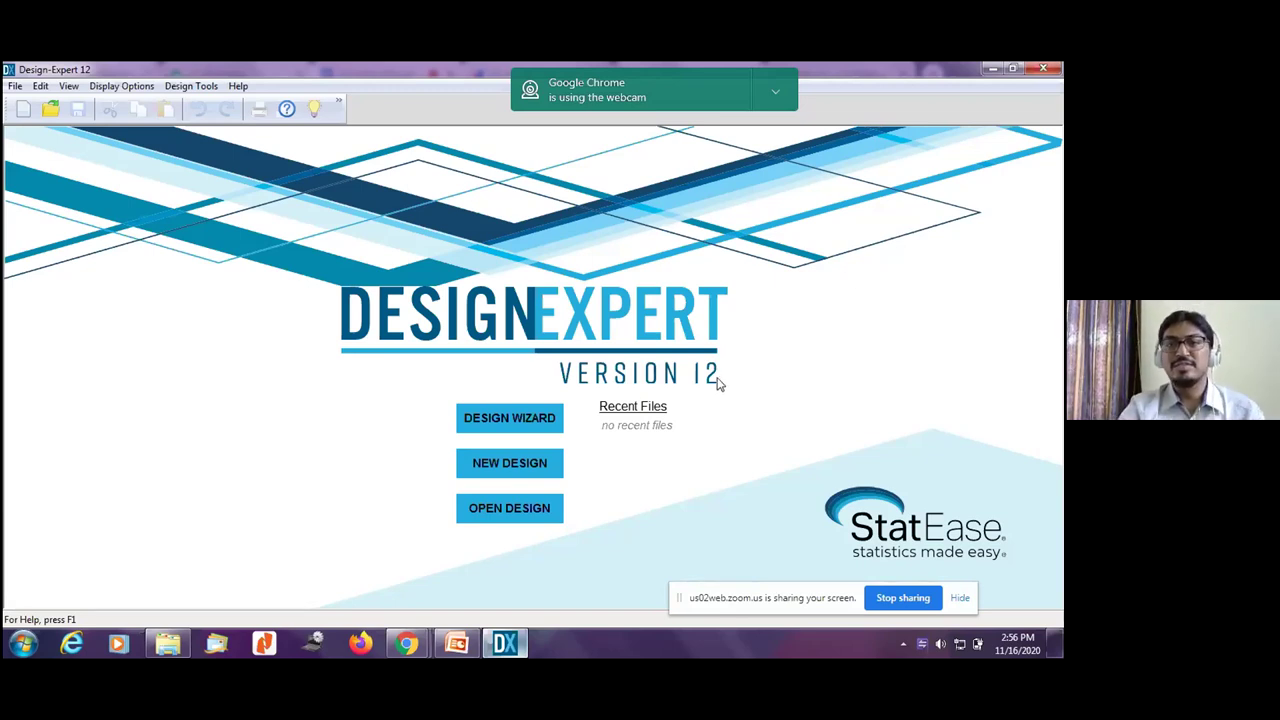
- Start a new regular two-level factorial design and choose the full 2^2 design with 2 factors and 4 runs
left_click(509, 467)
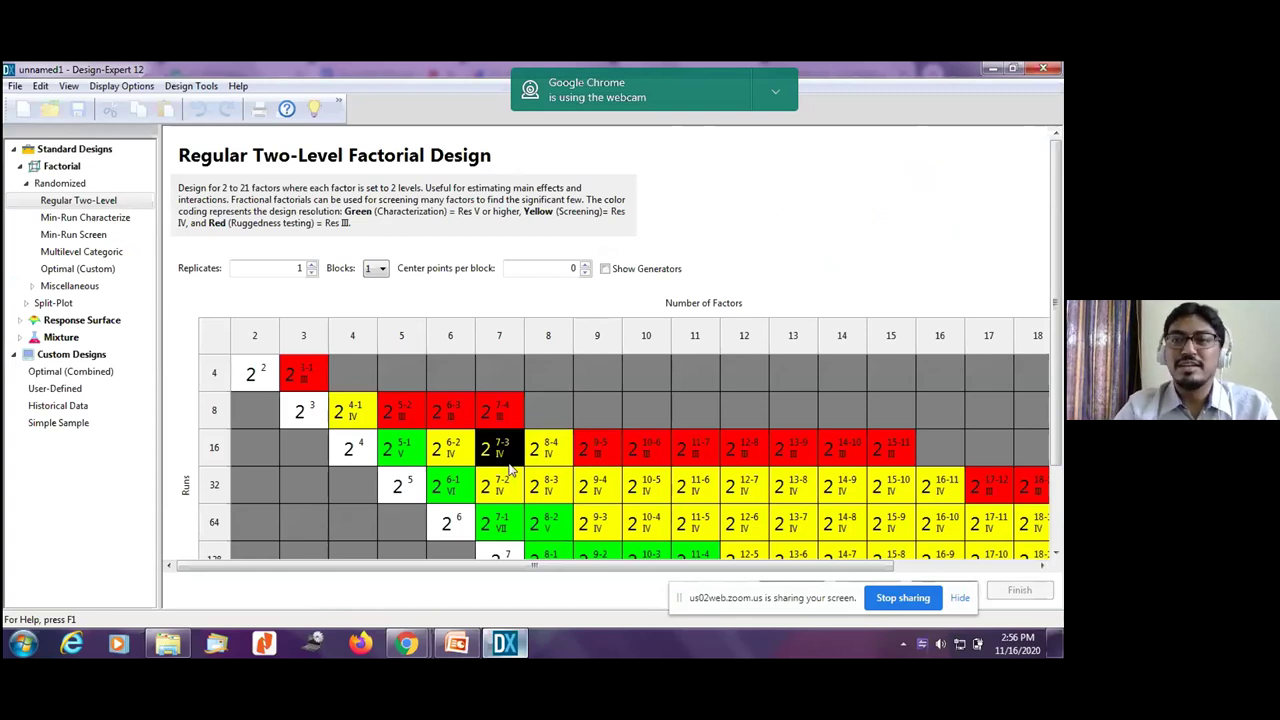
left_click_drag(1055, 250, 1057, 332)
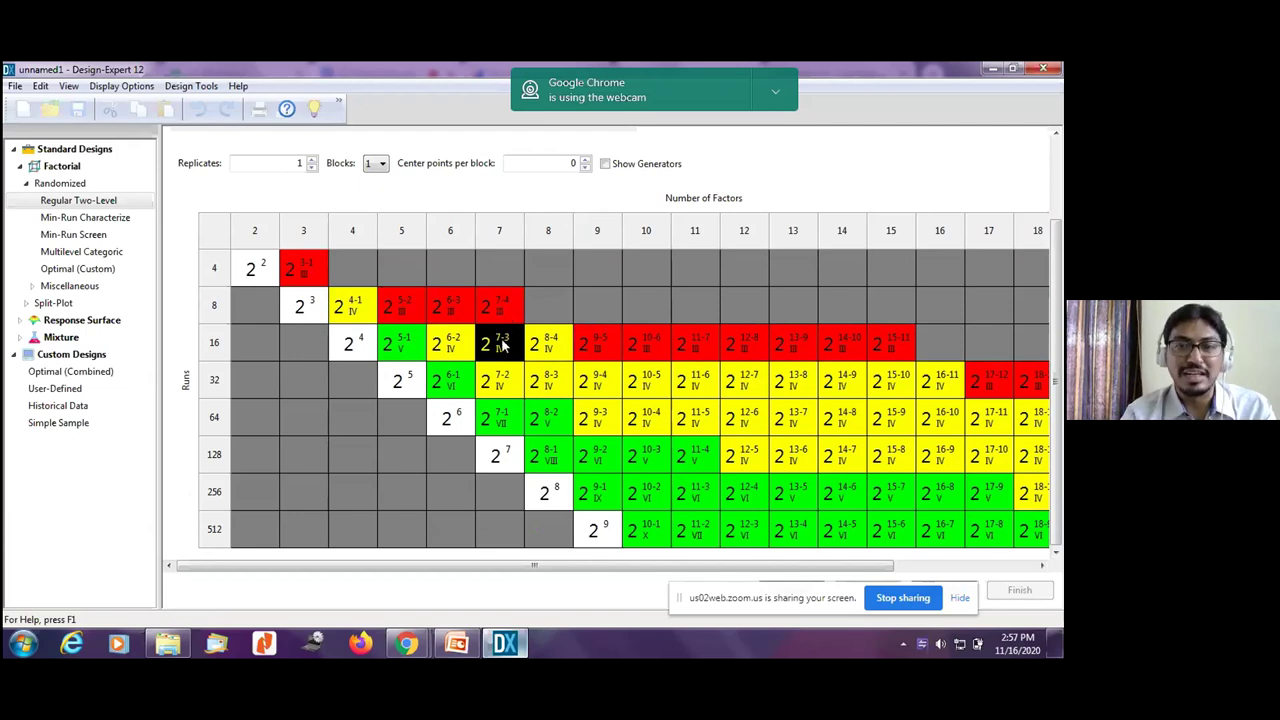
scroll(502, 344, "up", 2)
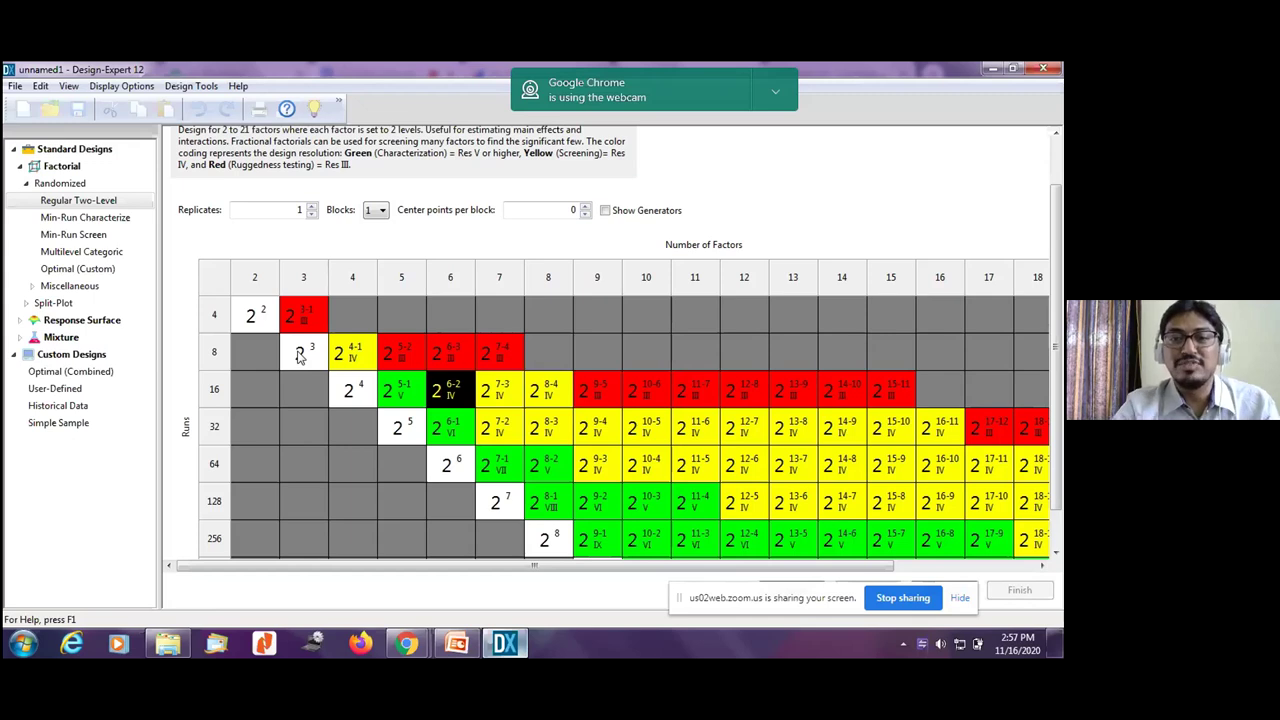
scroll(552, 348, "down", 1)
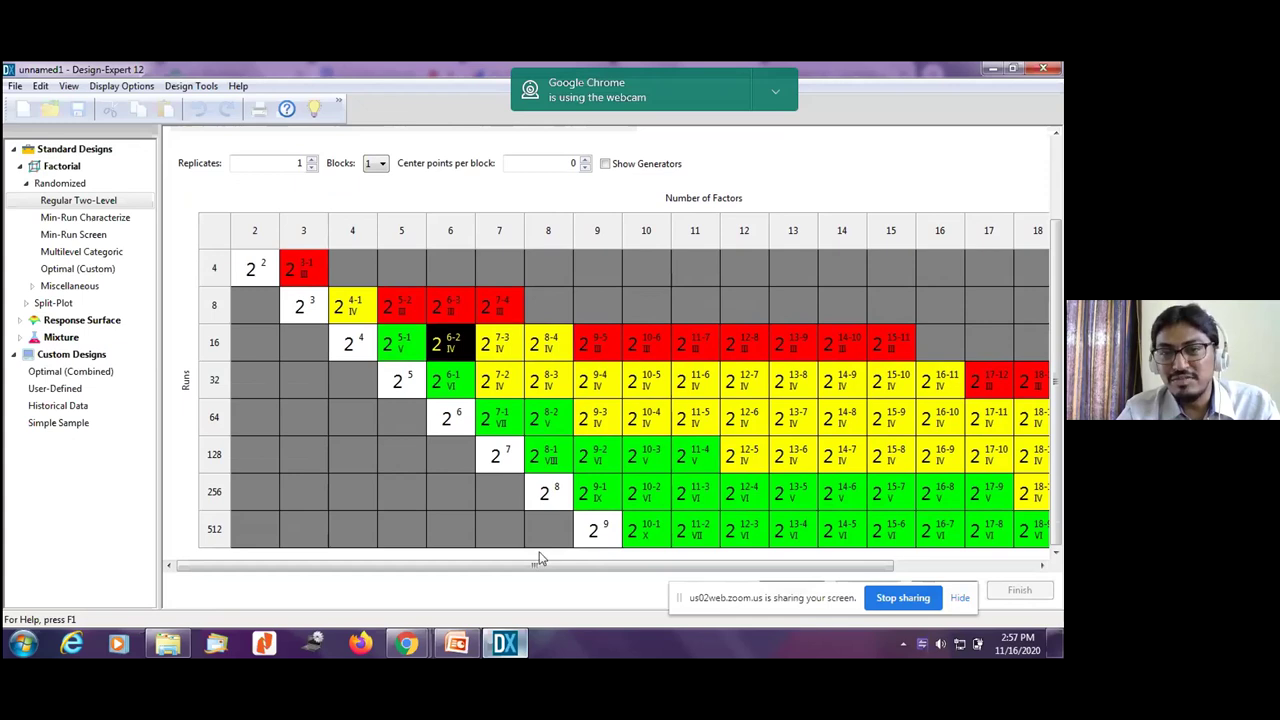
left_click_drag(540, 568, 480, 567)
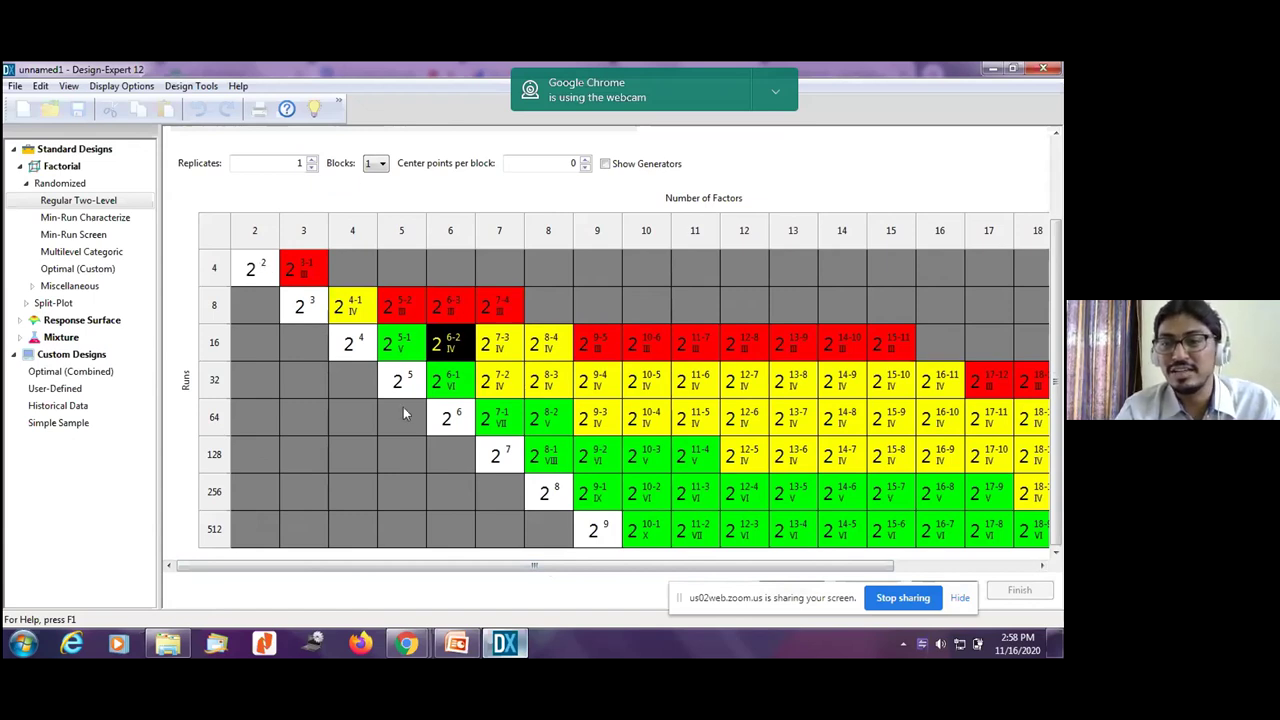
left_click_drag(750, 597, 402, 591)
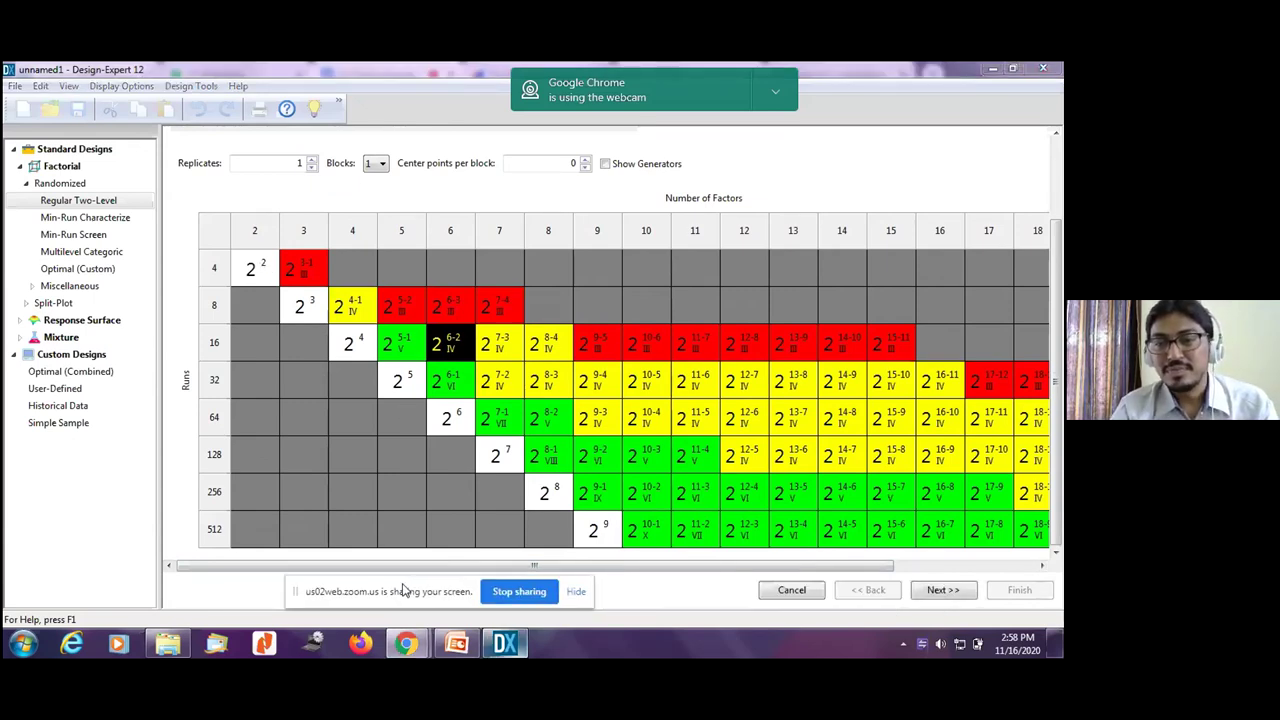
left_click(253, 268)
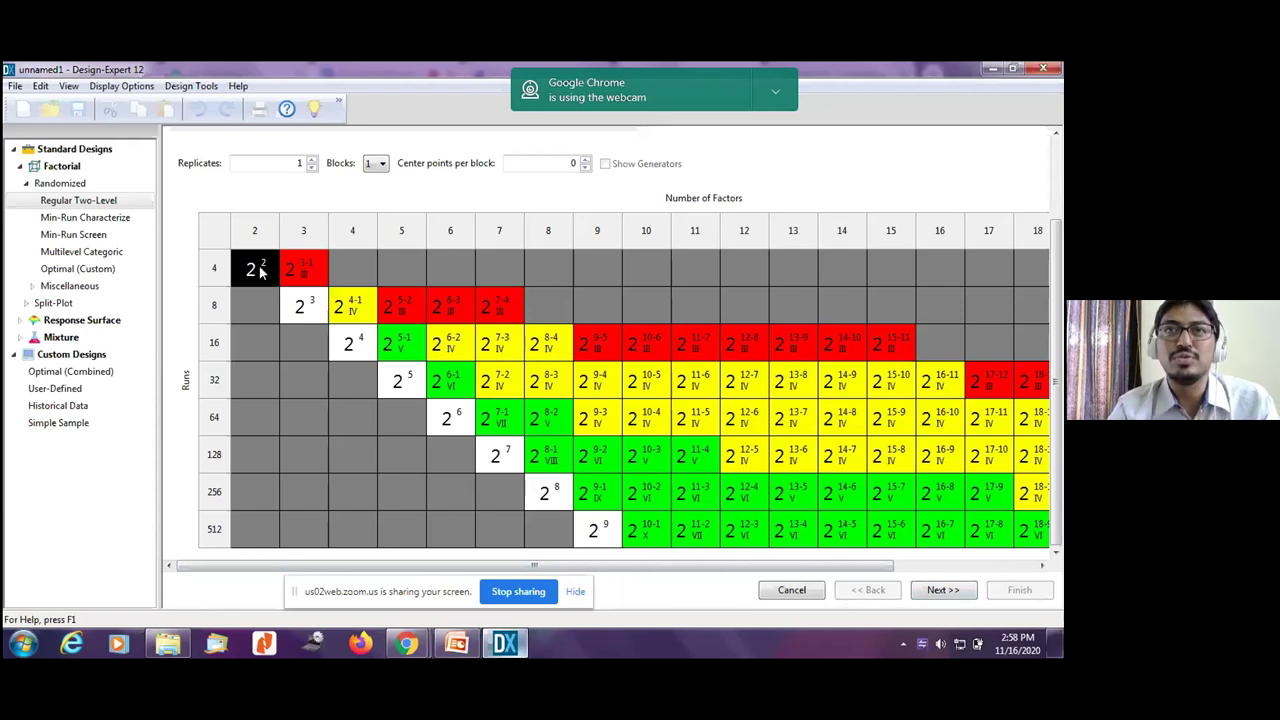
left_click(942, 590)
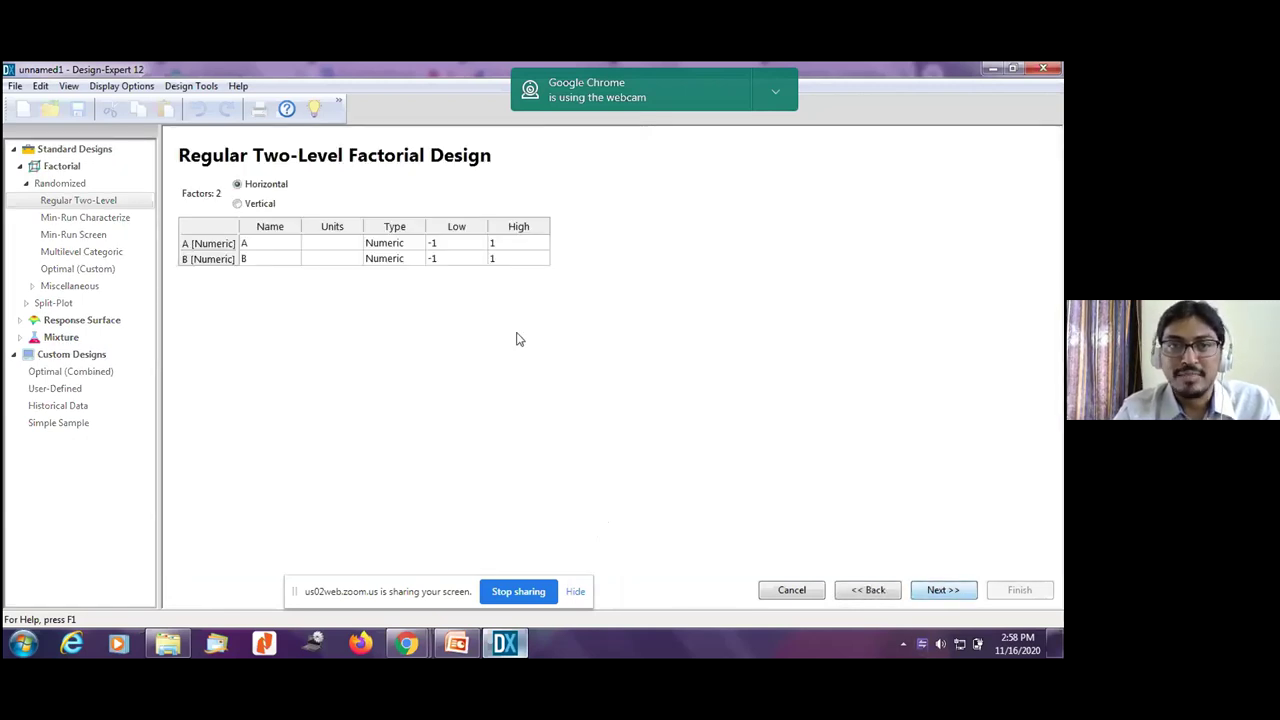
- Name factor A "No of Persons" and factor B "Capicity of Engine"
left_click(260, 243)
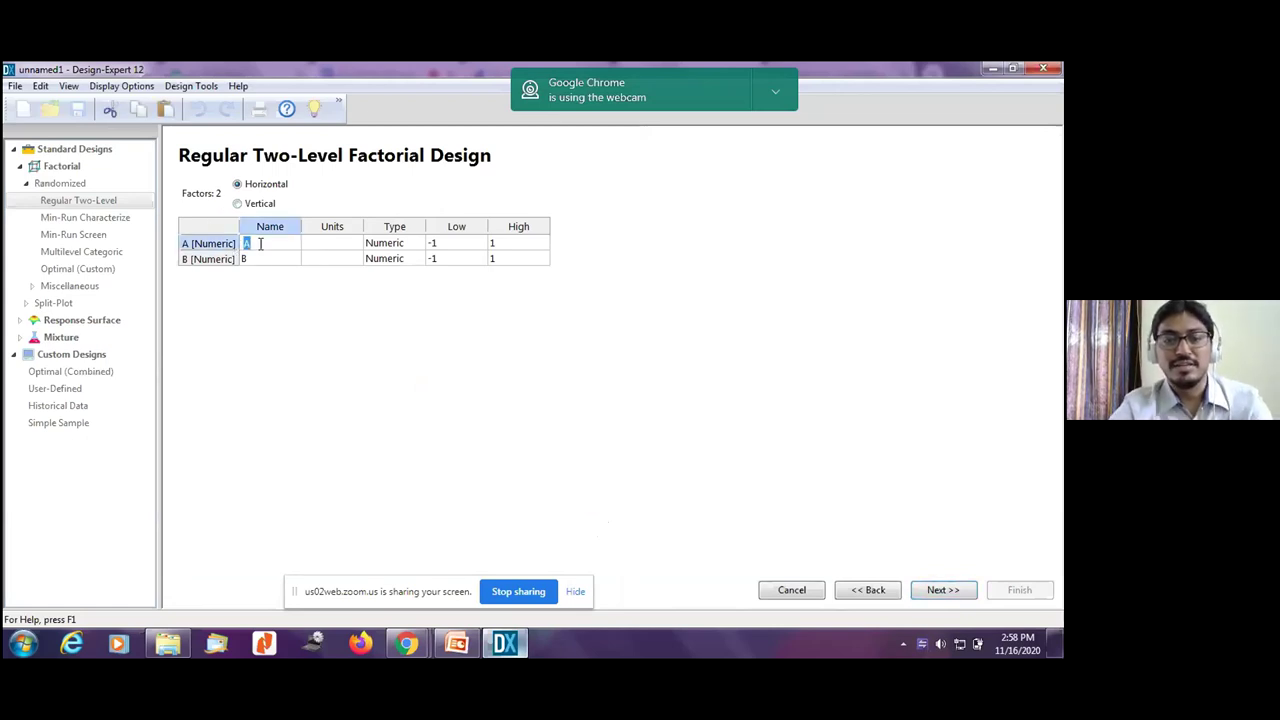
type("No of")
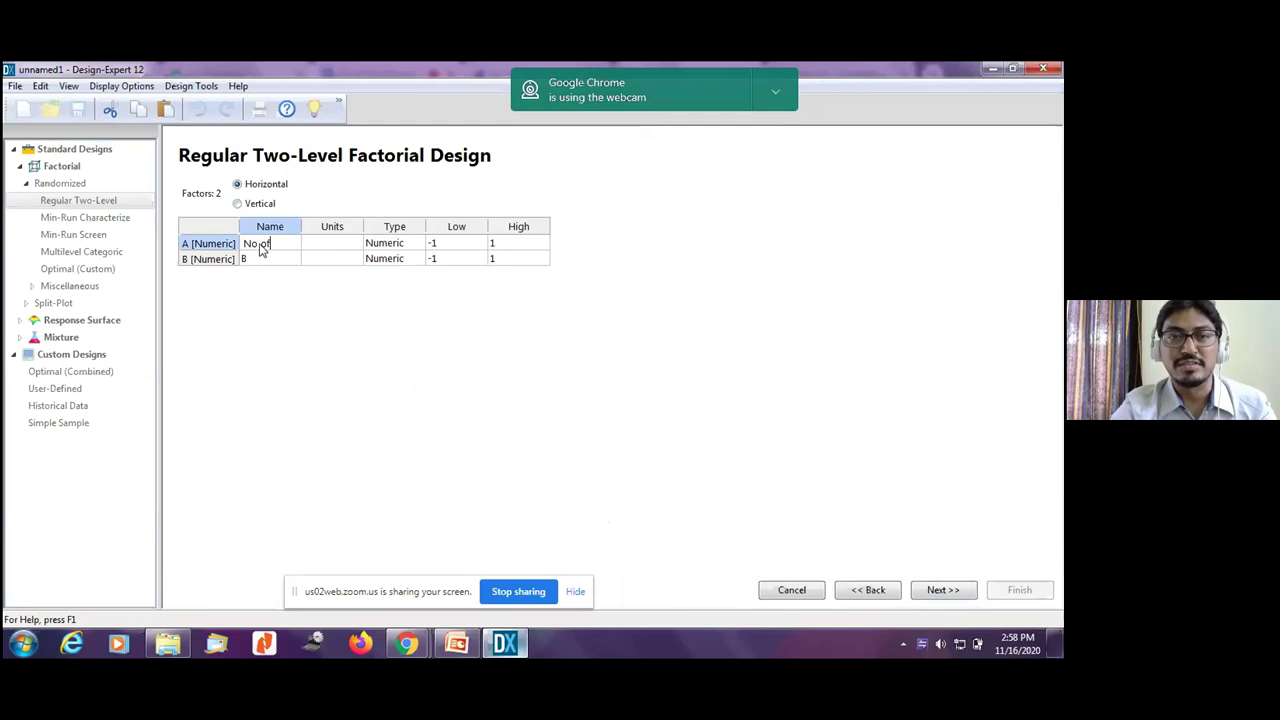
type(" Persons")
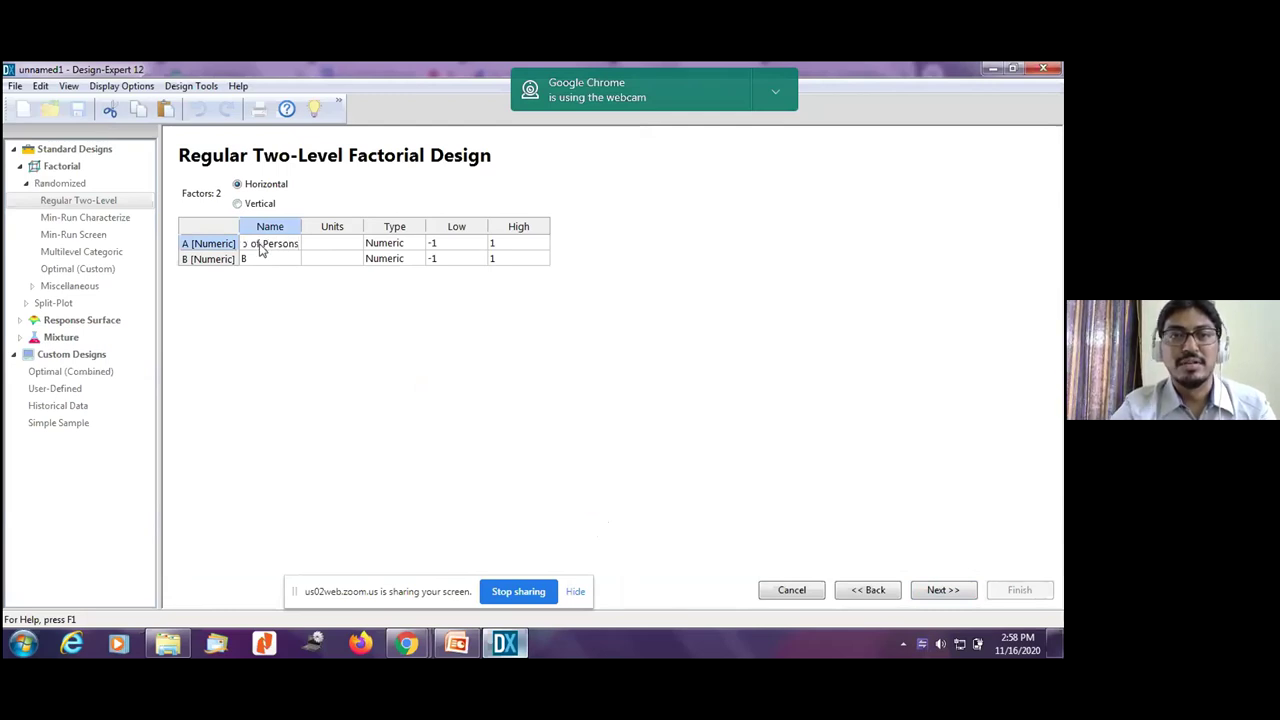
left_click(271, 261)
type("Capi")
type("city")
type(" of Engine")
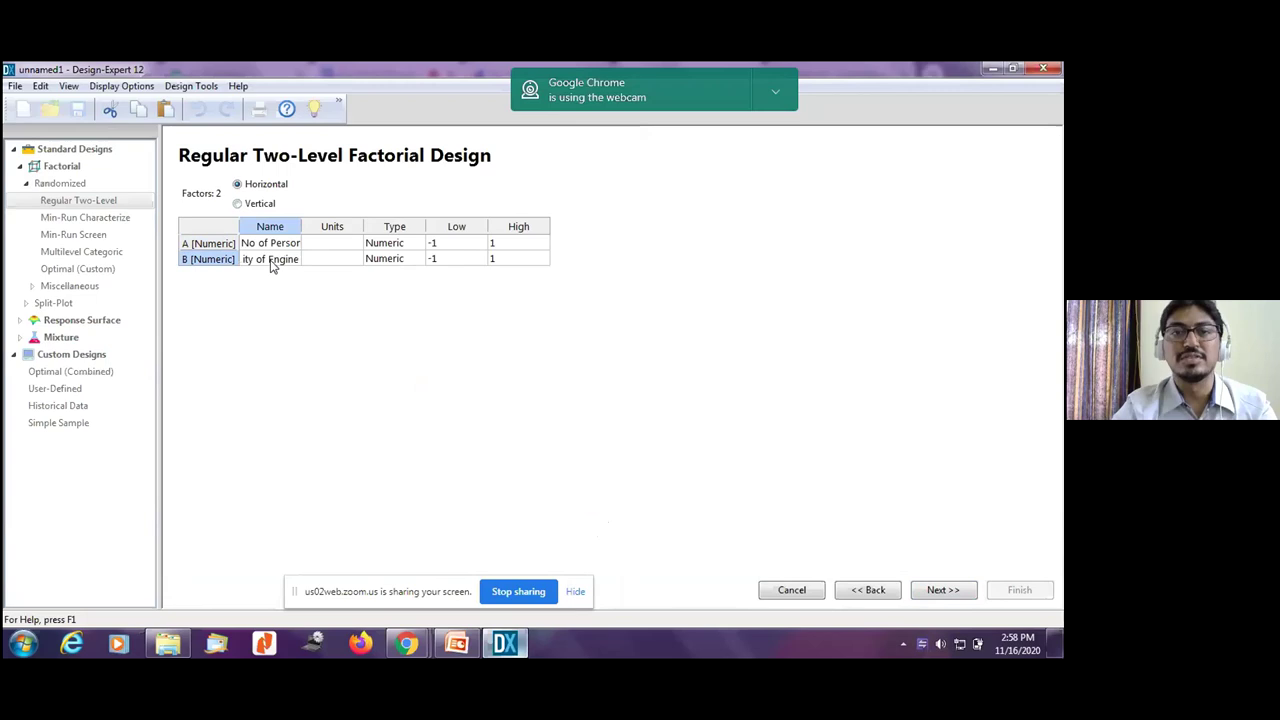
- Set the low and high levels to 1 and 2 for factor A and to 100 and 150 for factor B
left_click(449, 247)
key("BackSpace")
type("1")
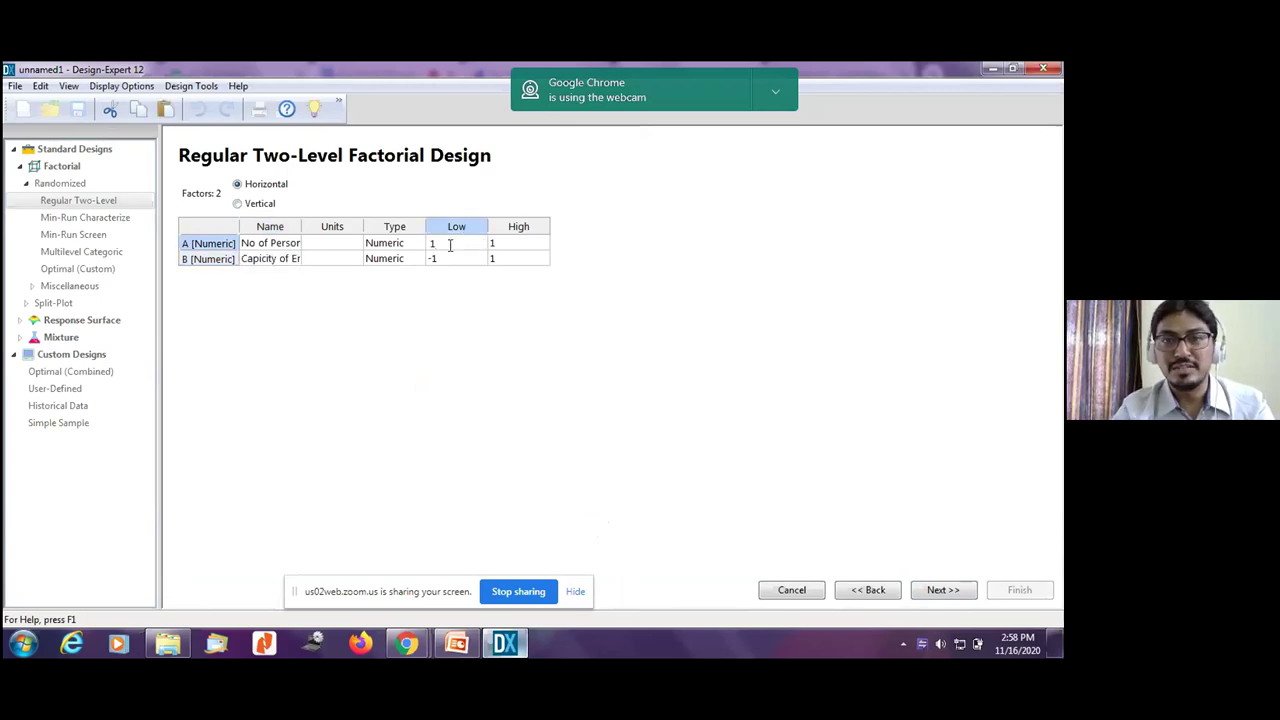
left_click(503, 250)
type("2")
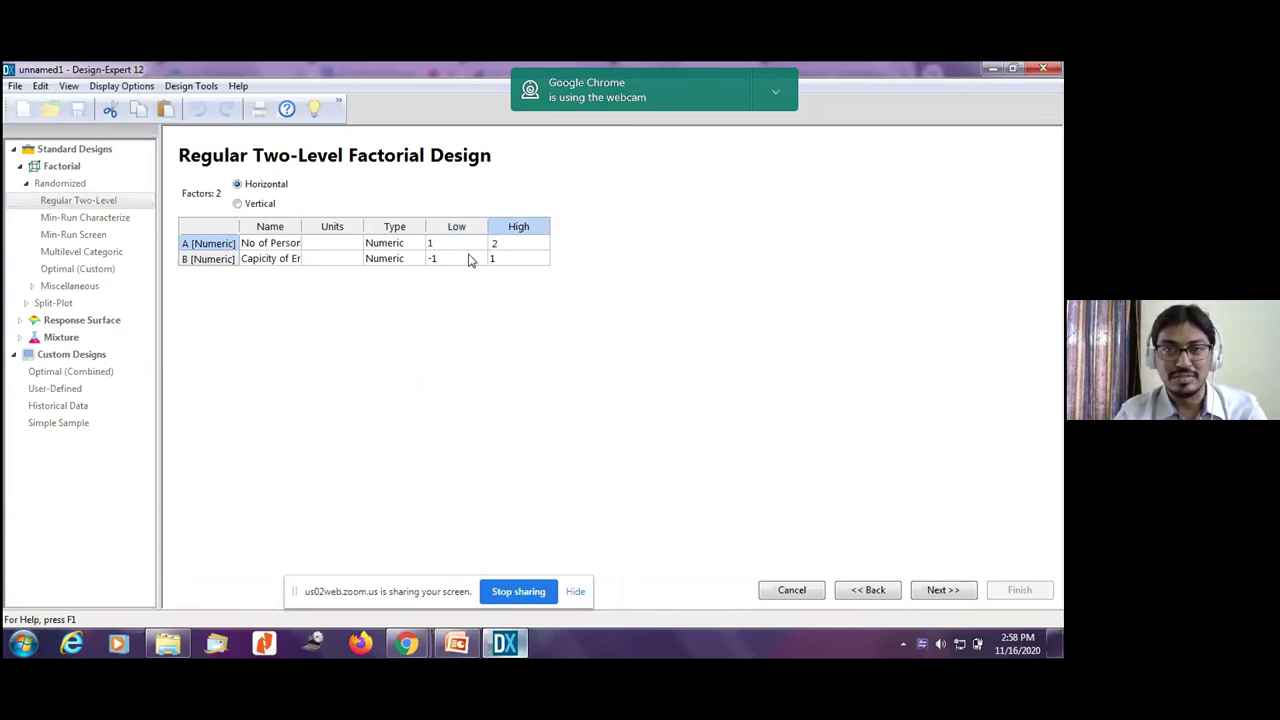
left_click(467, 260)
type("100")
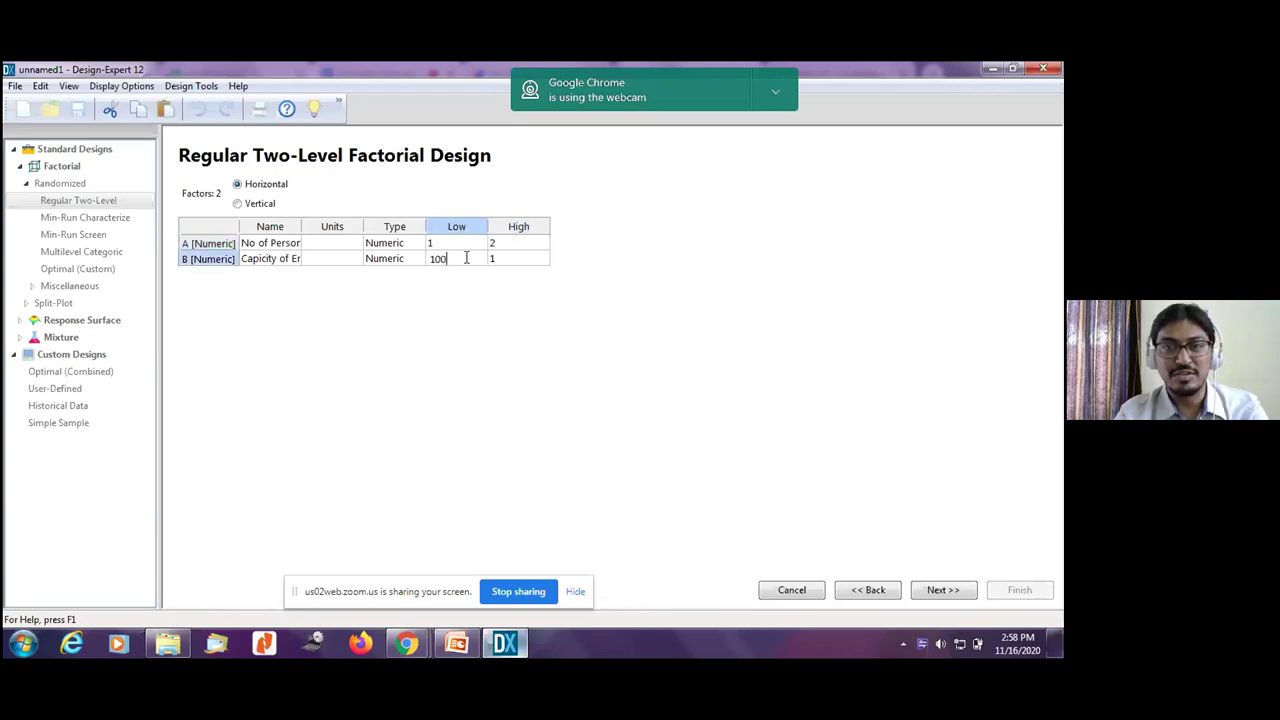
left_click(501, 263)
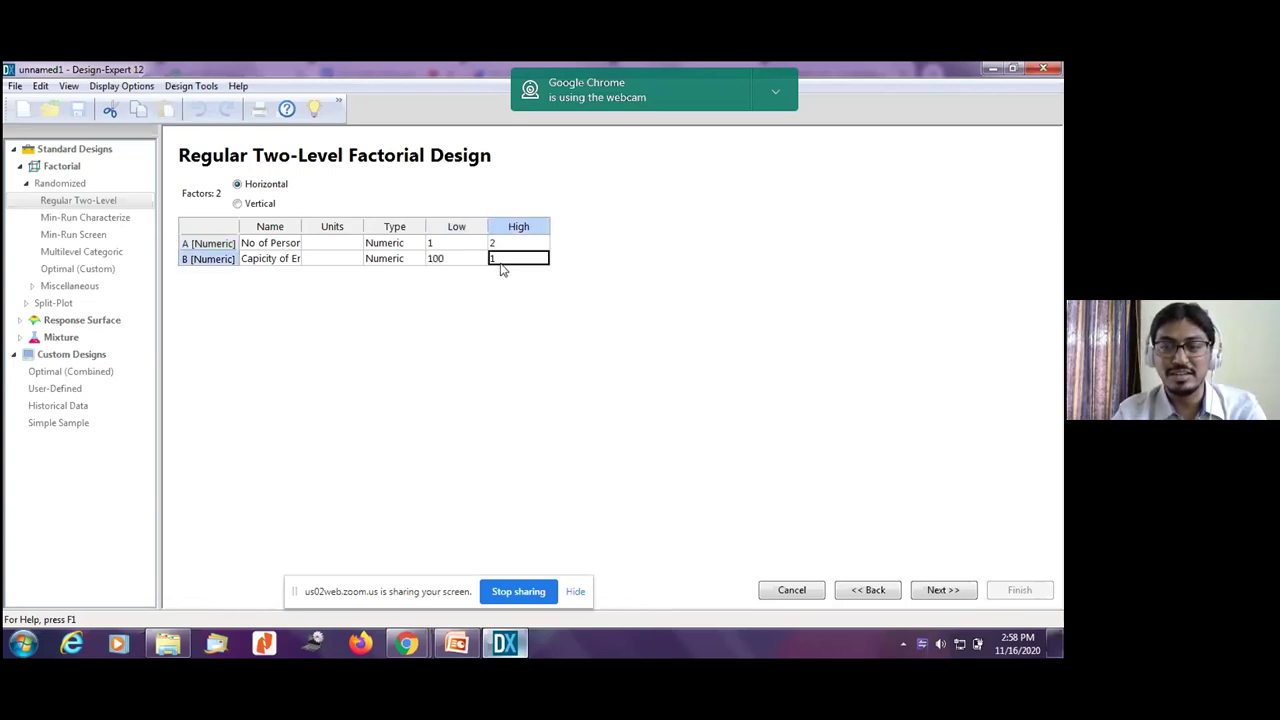
type("150")
left_click(942, 590)
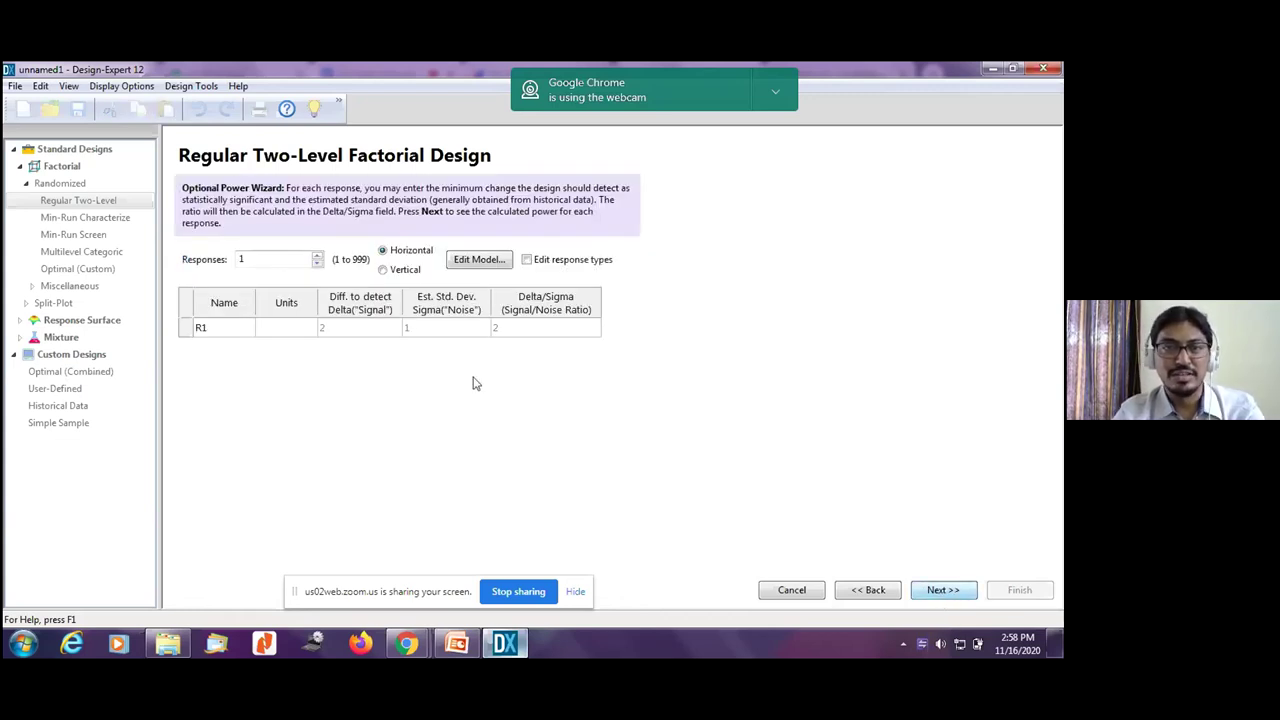
- Name the single response "Mileage" and finish the design to generate its run table
left_click(228, 323)
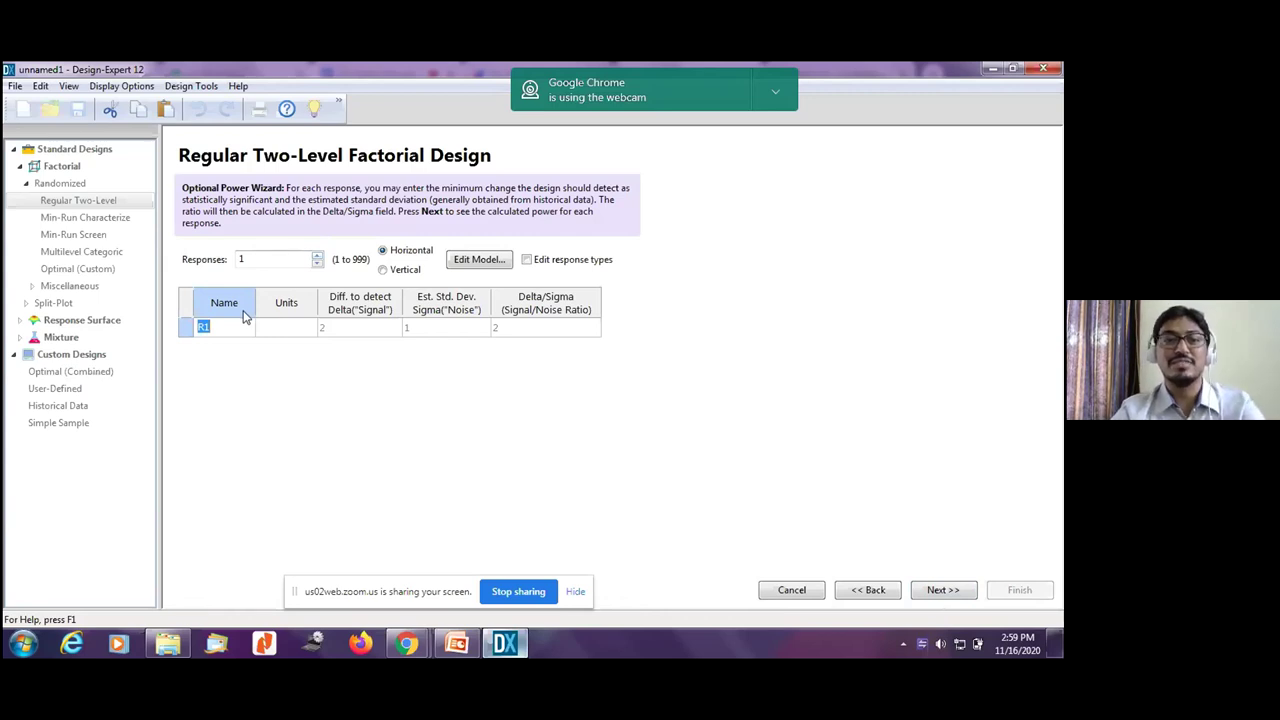
type("Mileage")
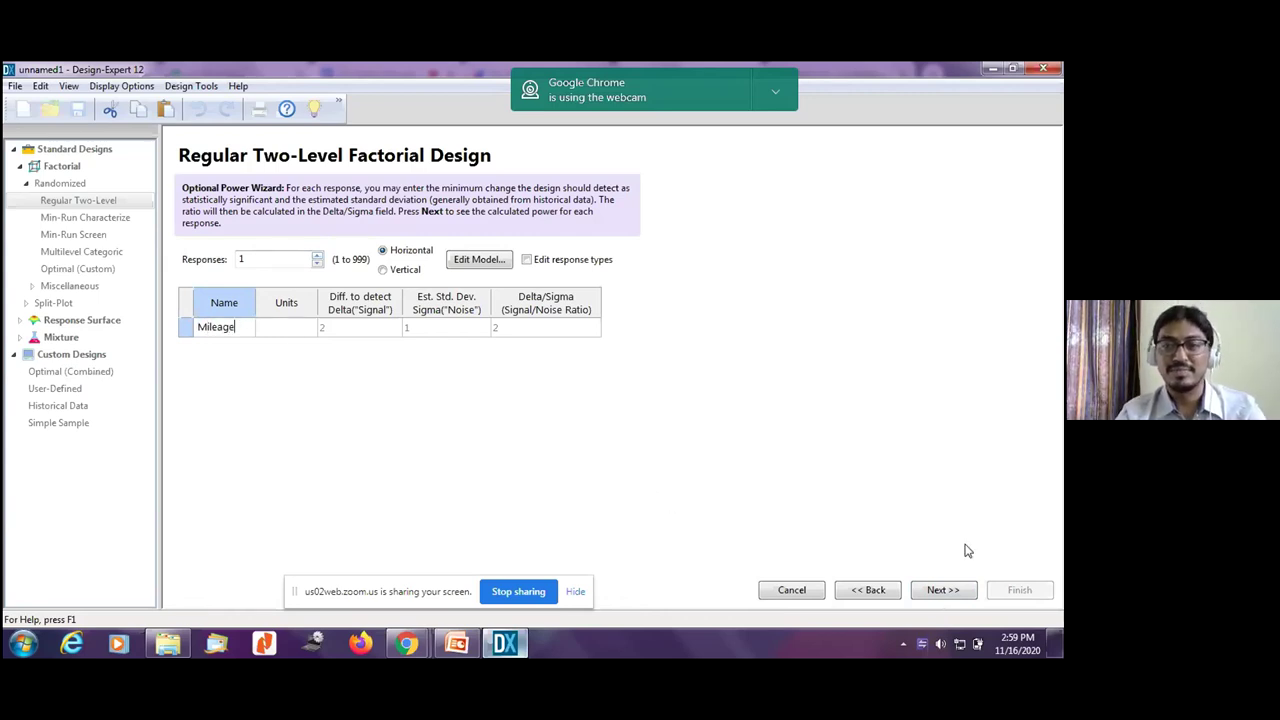
left_click(937, 590)
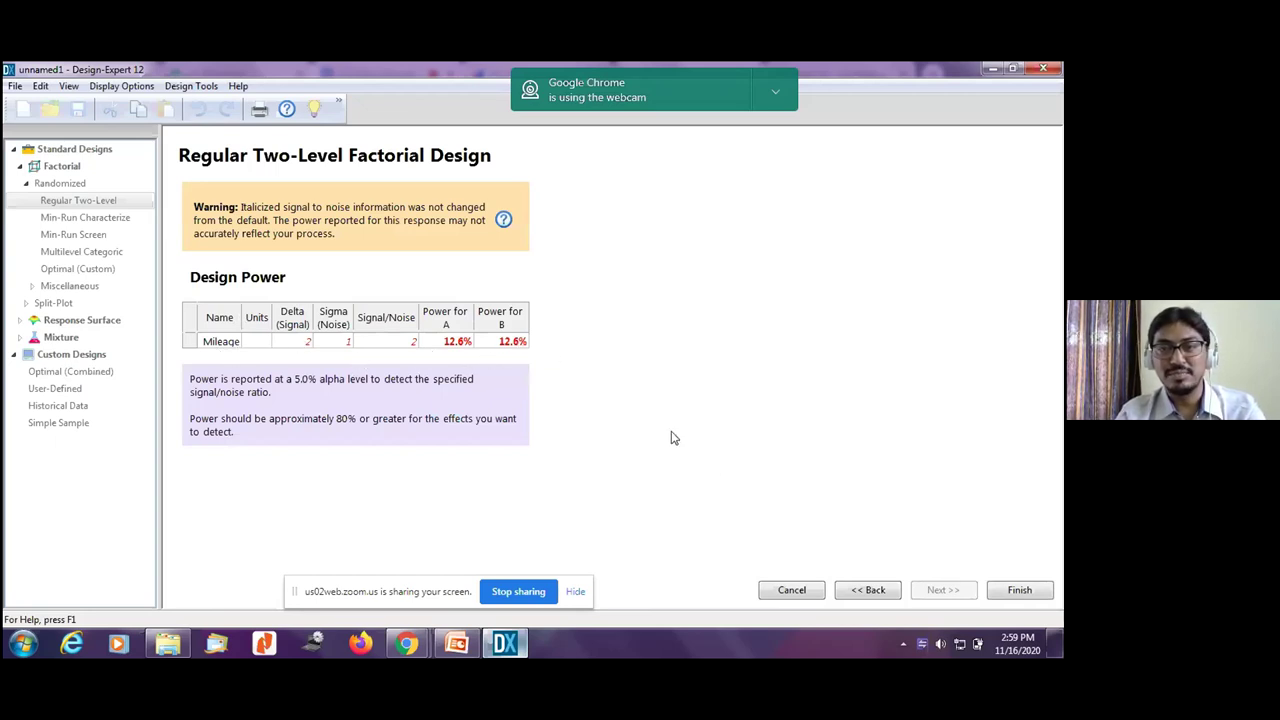
left_click(1014, 591)
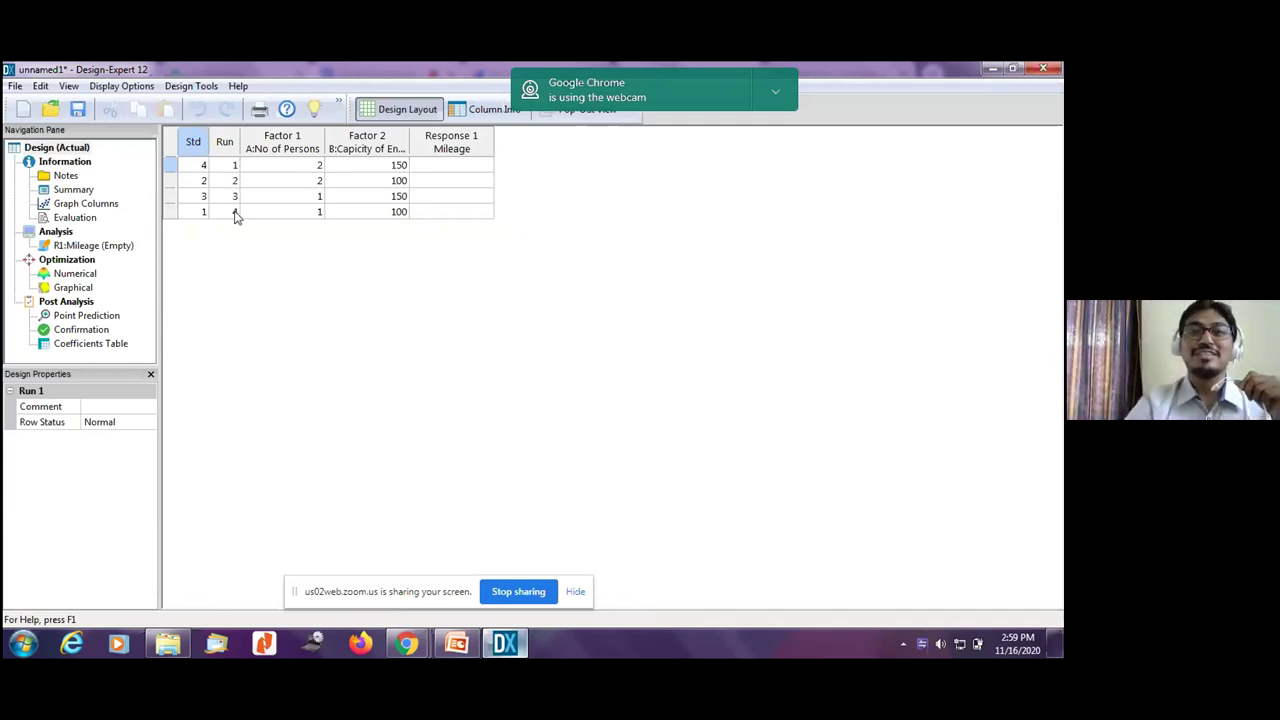
- Sort the design table in ascending standard order, and return it to ascending run order
right_click(195, 150)
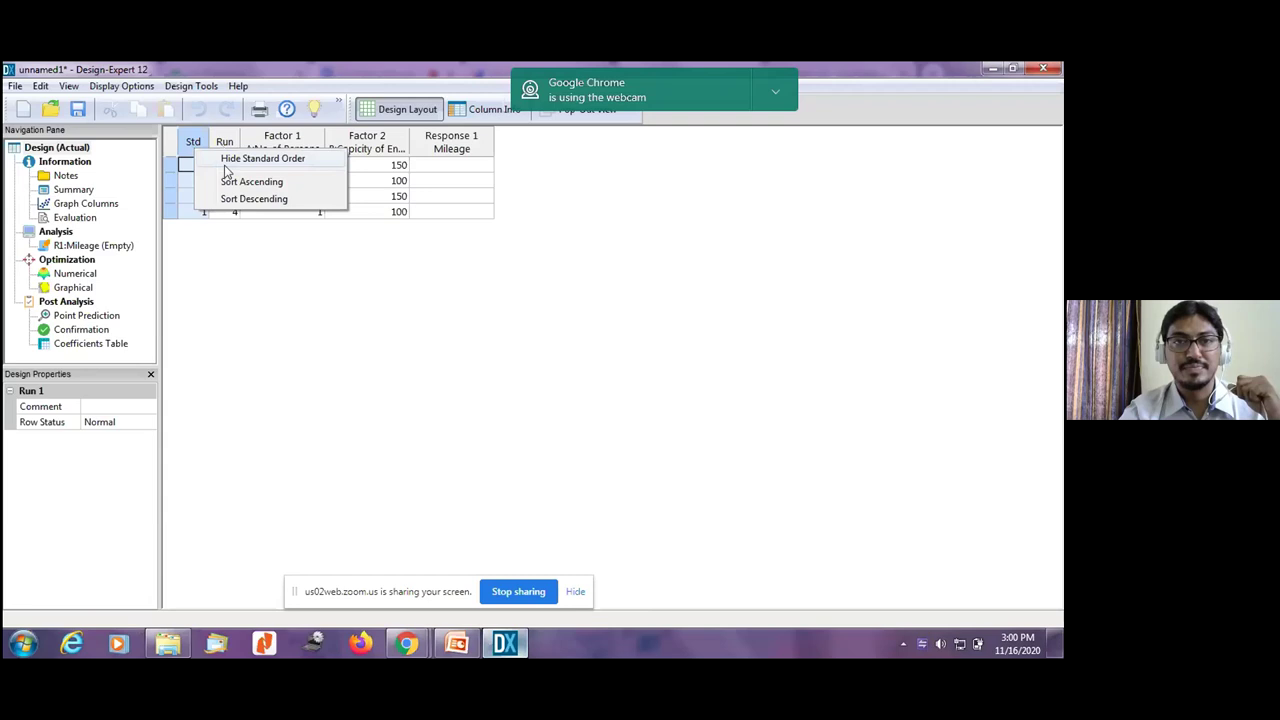
left_click(228, 184)
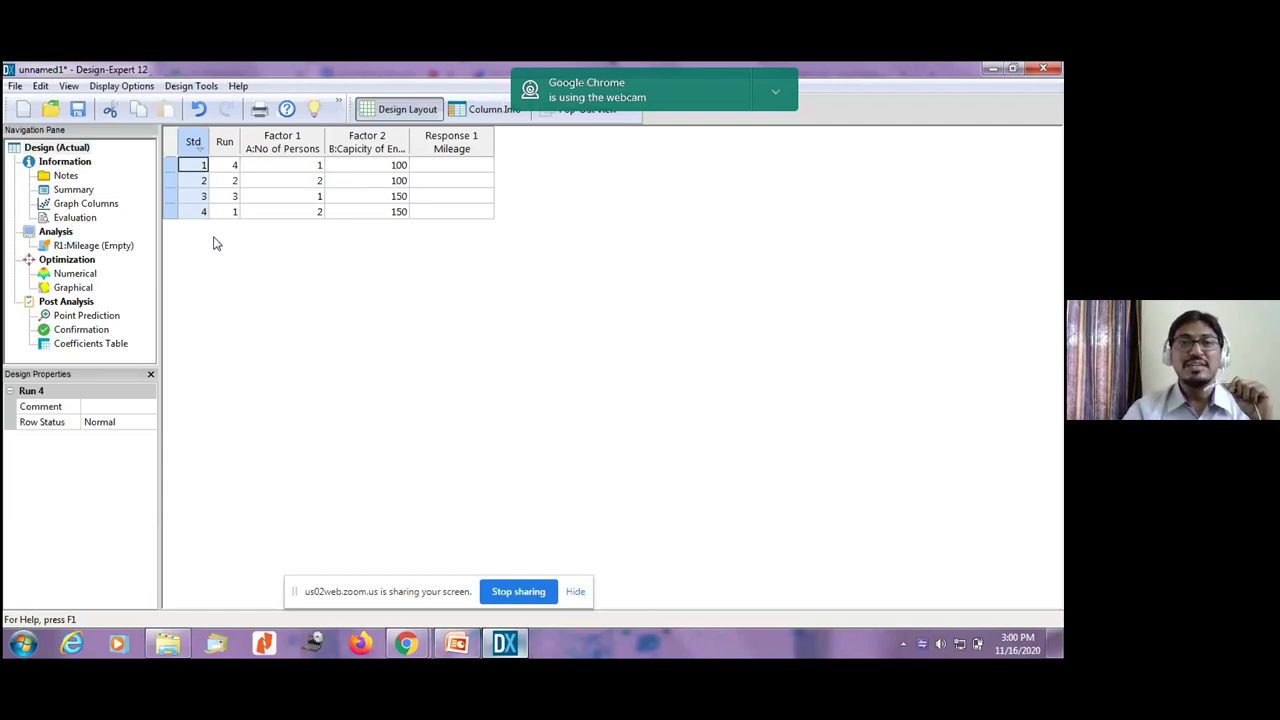
right_click(224, 150)
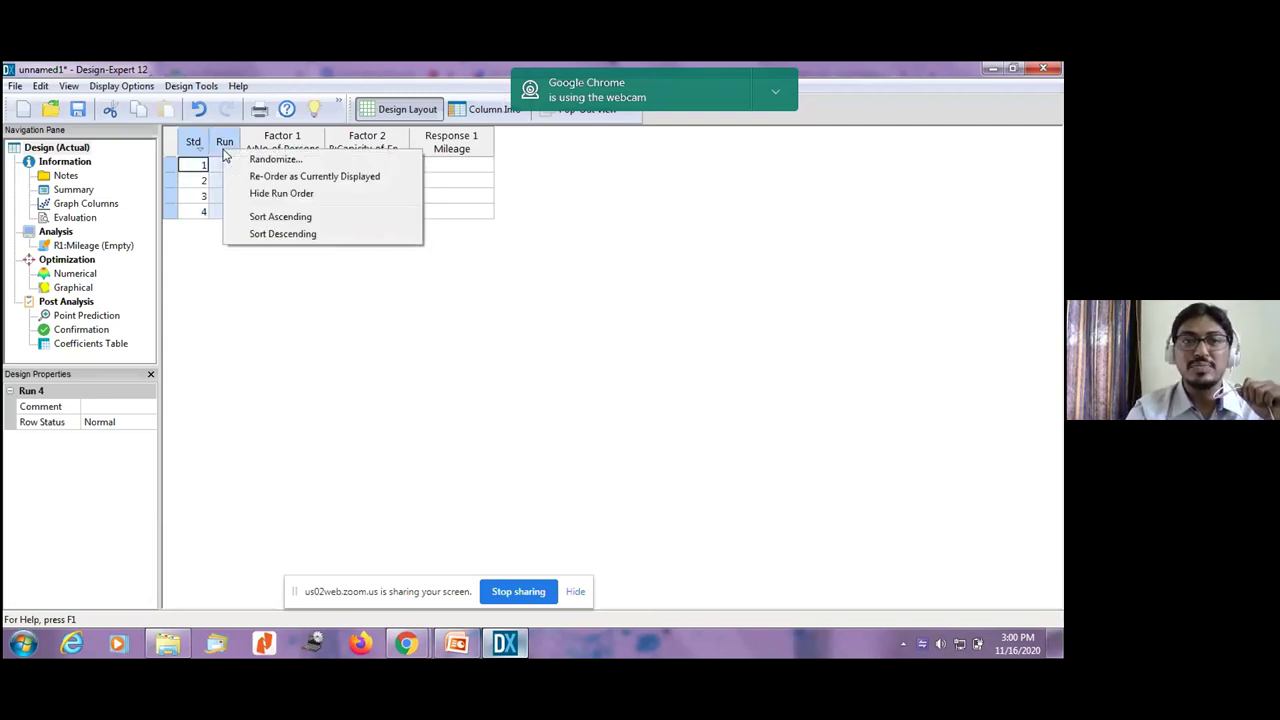
left_click(268, 217)
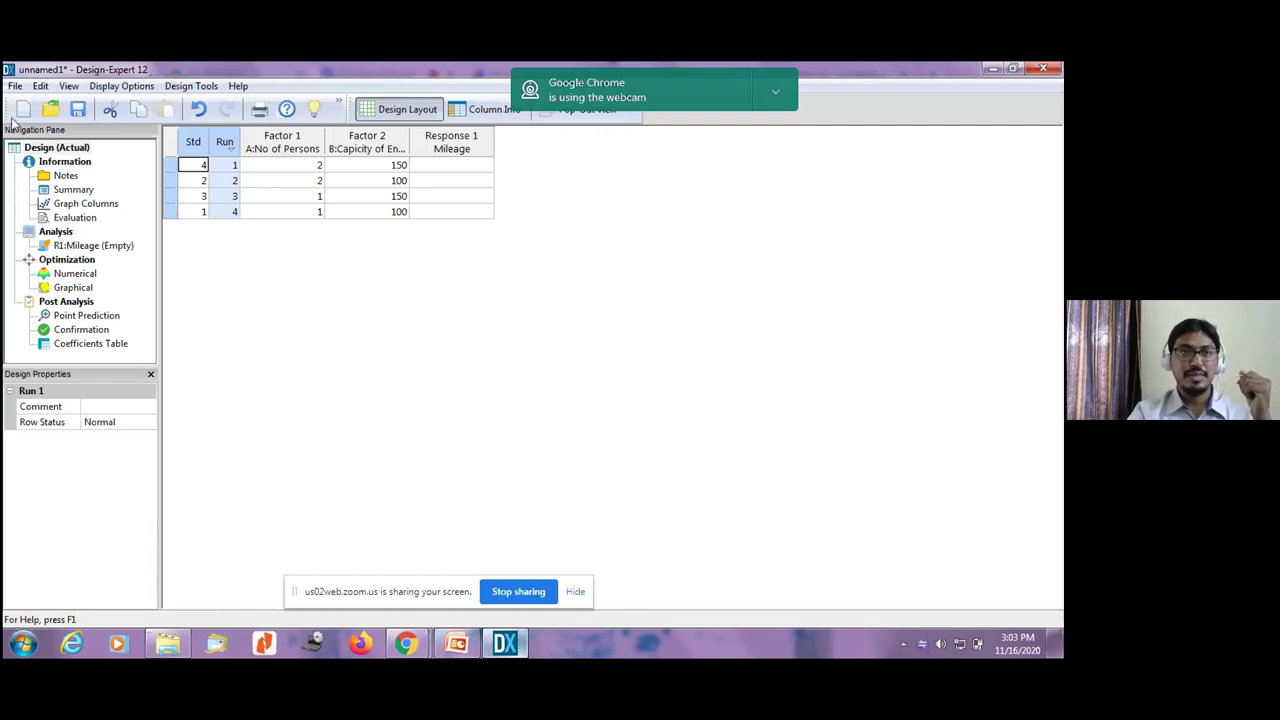
- Start another new design without reusing the previous design info or saving changes, choosing the full 2^3 design with 8 runs
left_click(22, 87)
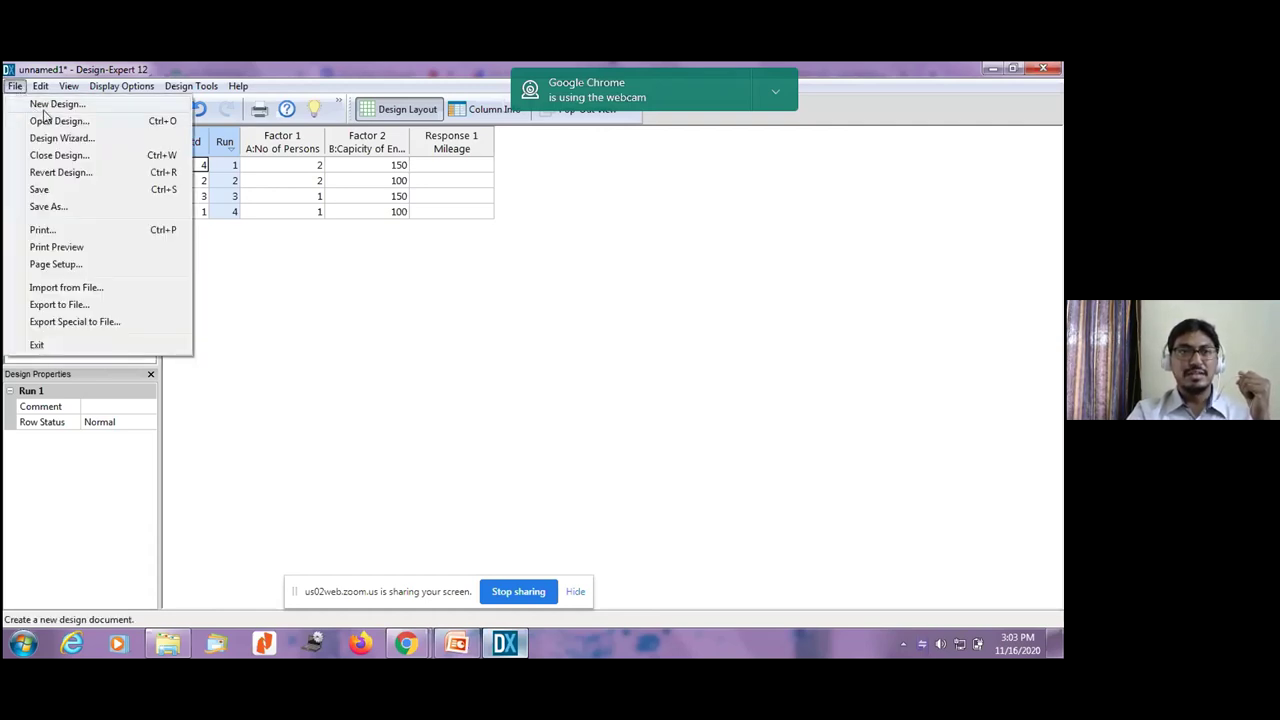
left_click(45, 108)
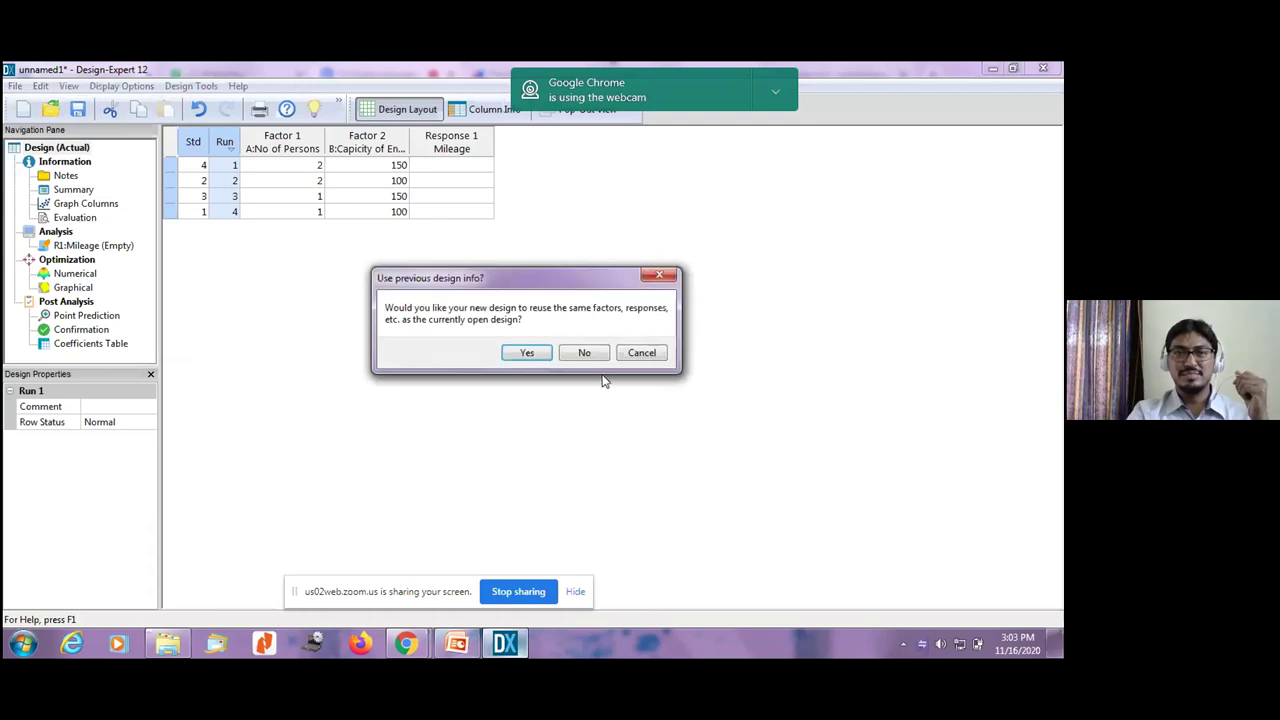
left_click(588, 353)
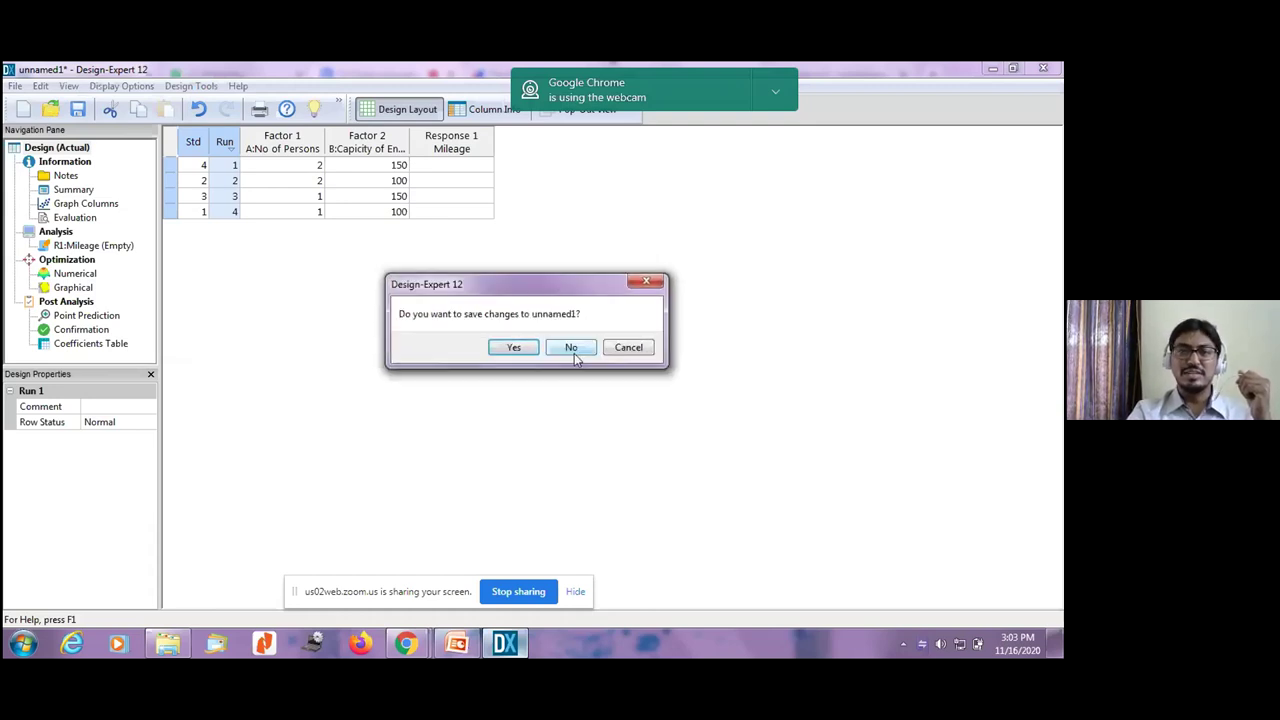
left_click(571, 350)
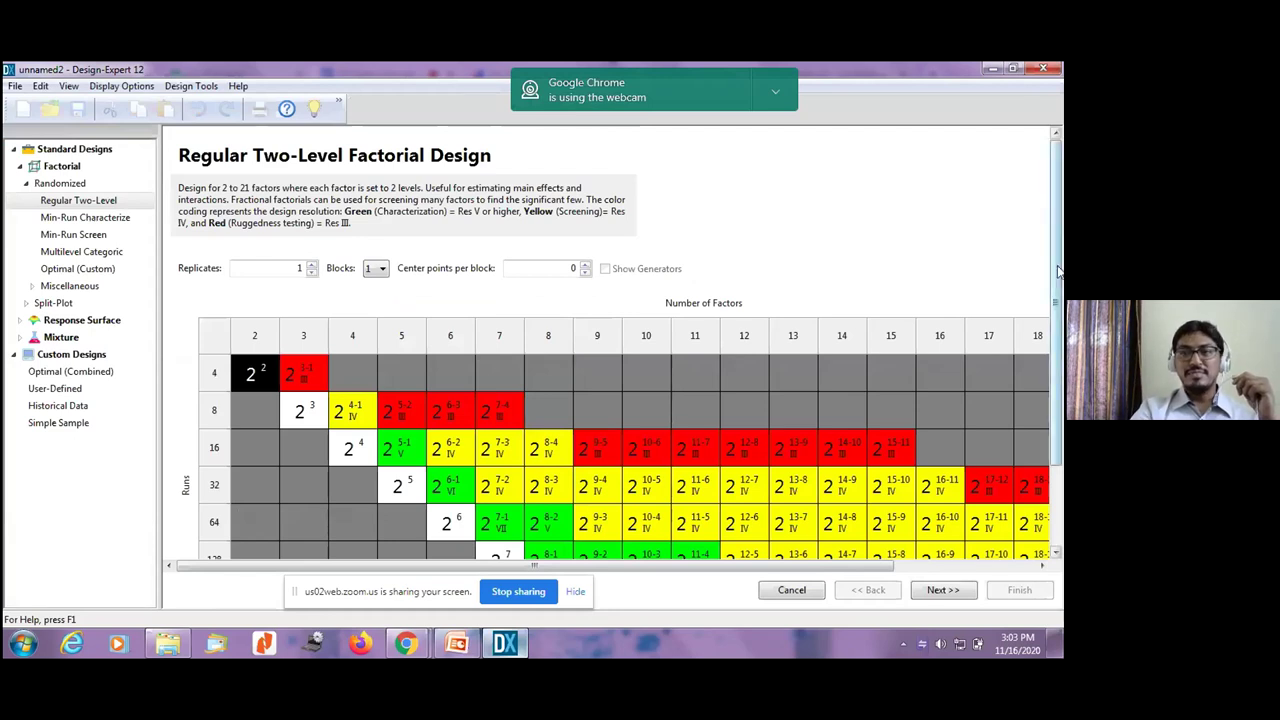
scroll(1058, 270, "down", 3)
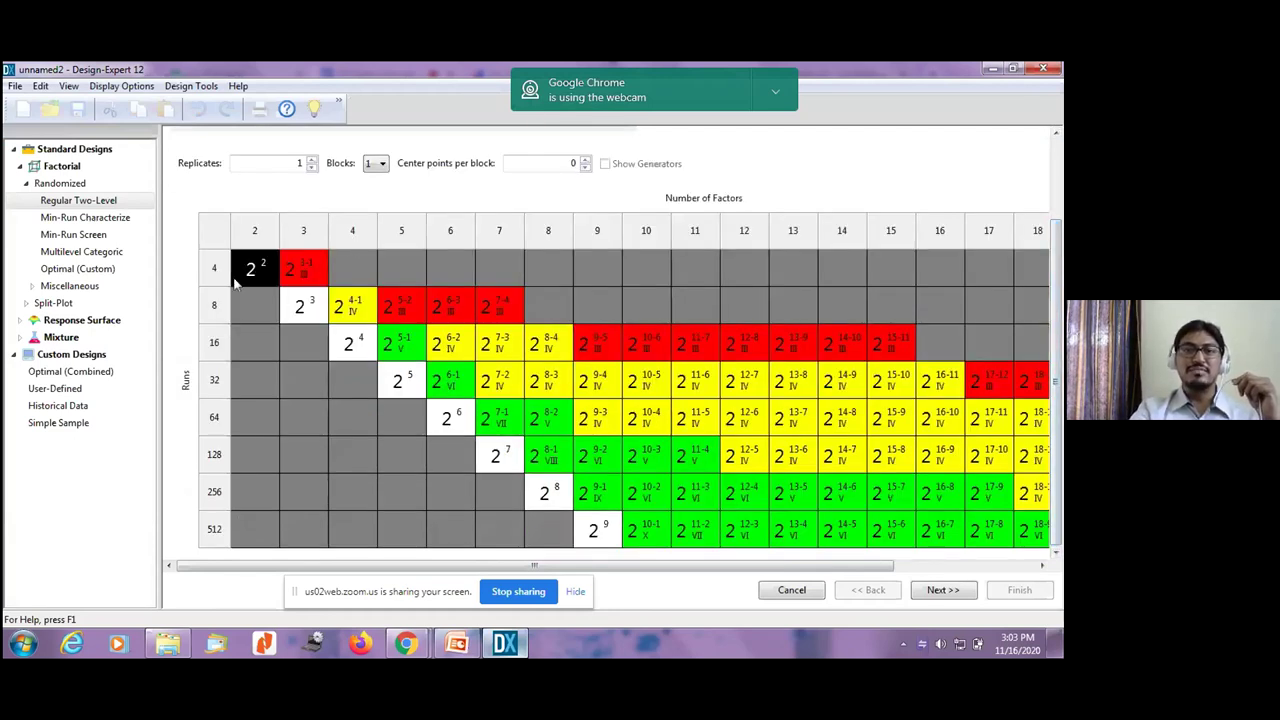
double_click(297, 311)
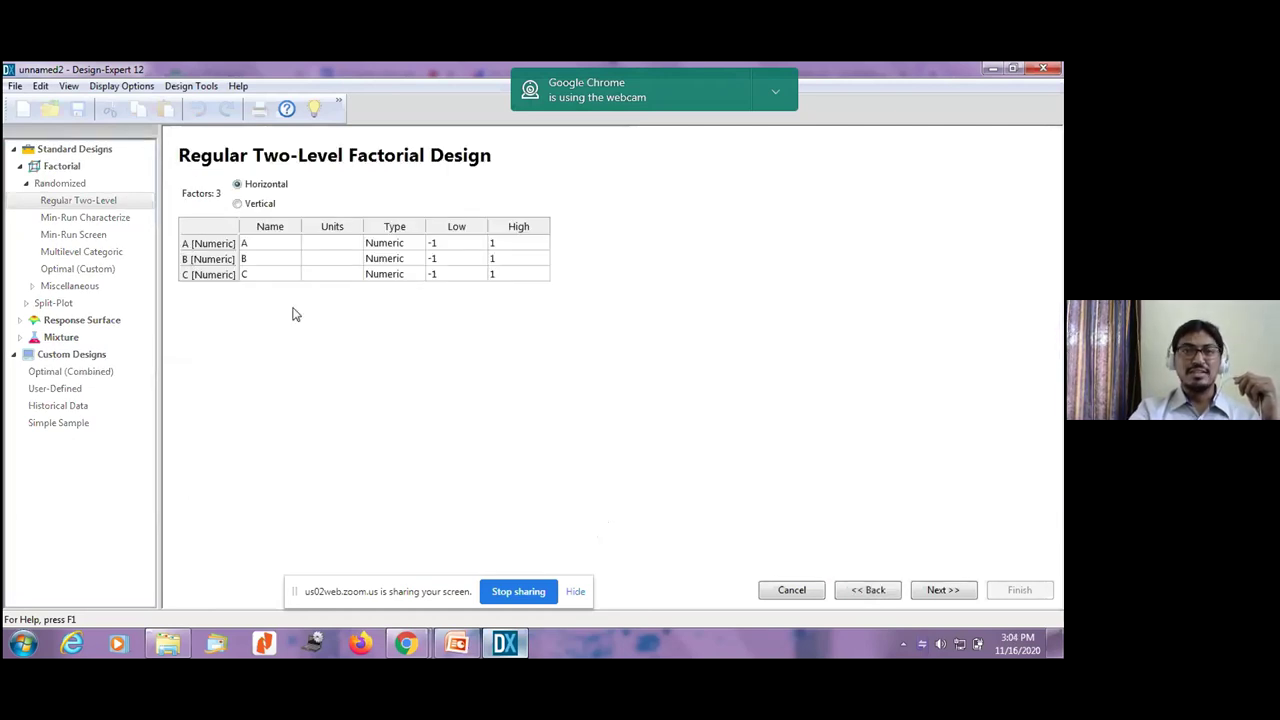
- Name the three factors "No of persons", "CC of engine" and "Avg speed"
left_click(254, 248)
type("No o")
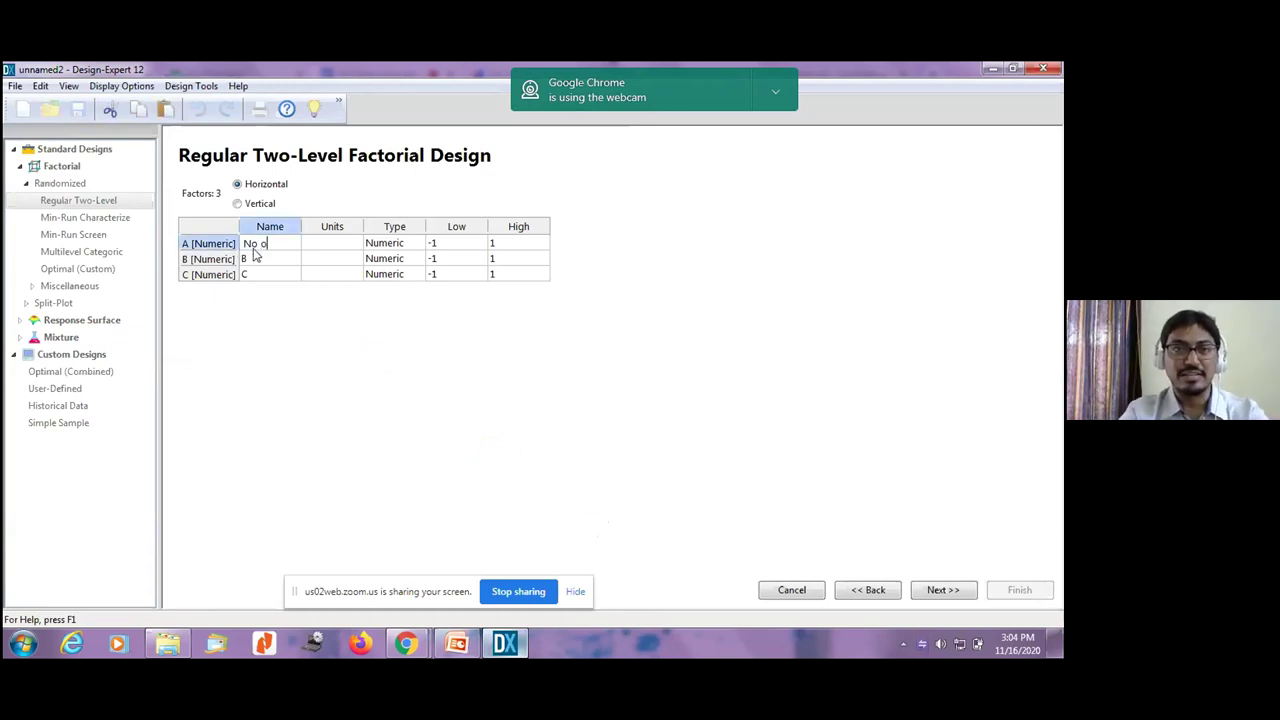
type("f persons")
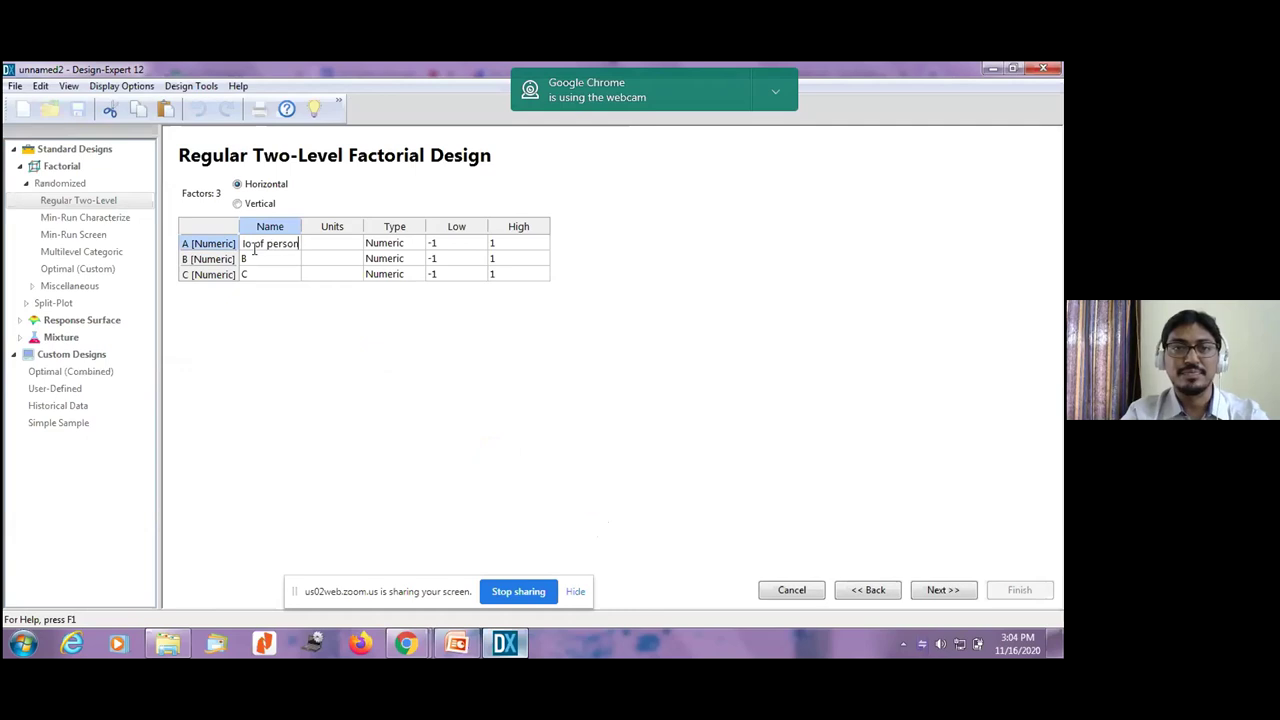
left_click(257, 260)
type("CC of engine")
left_click(258, 280)
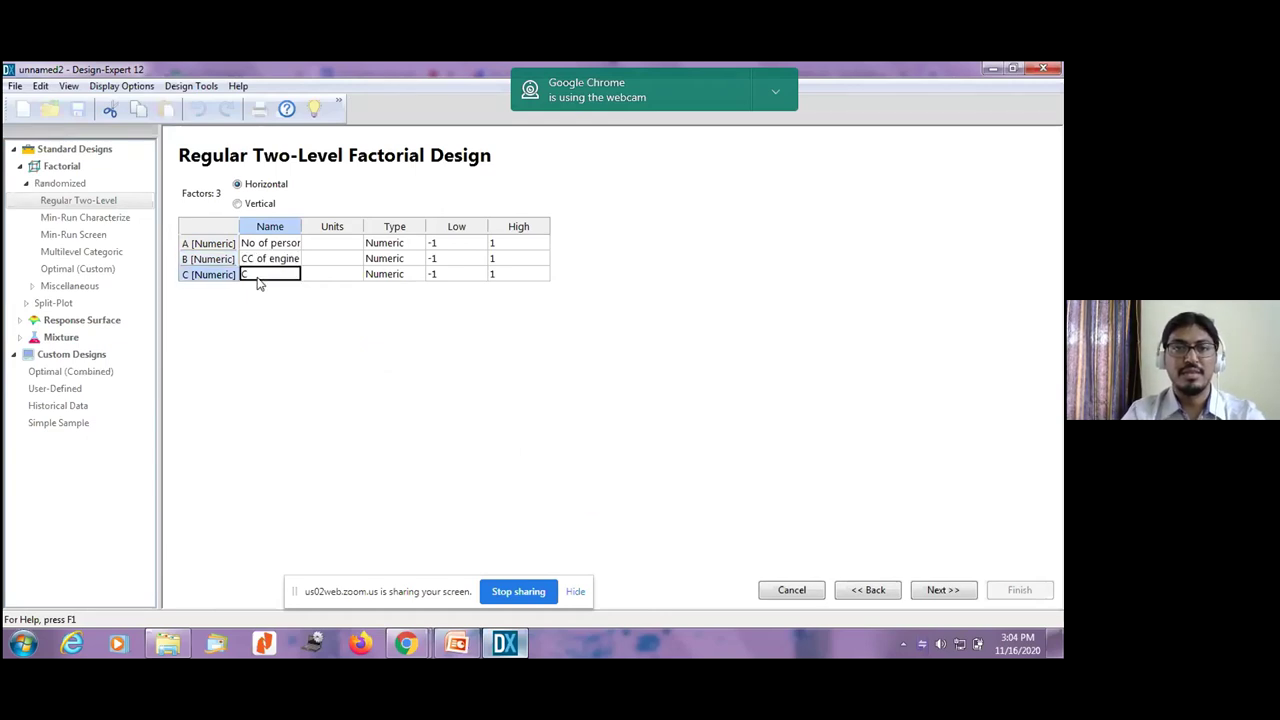
type("Av")
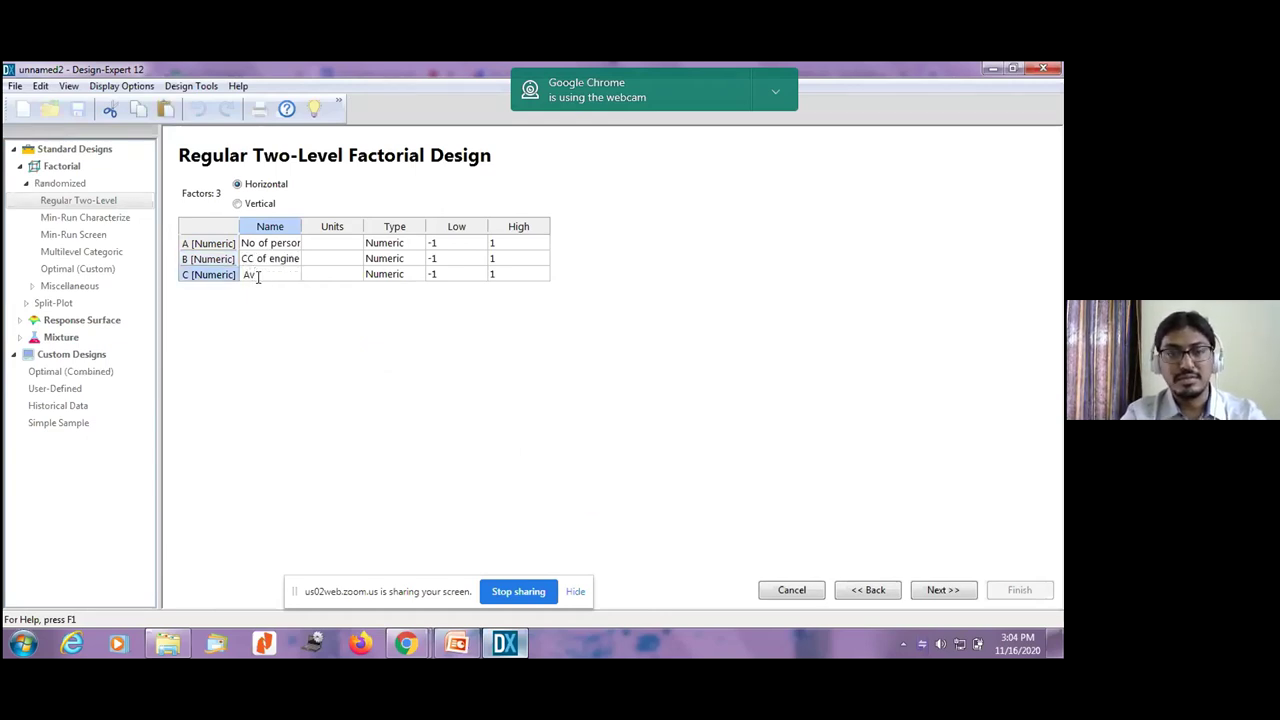
type("g speed")
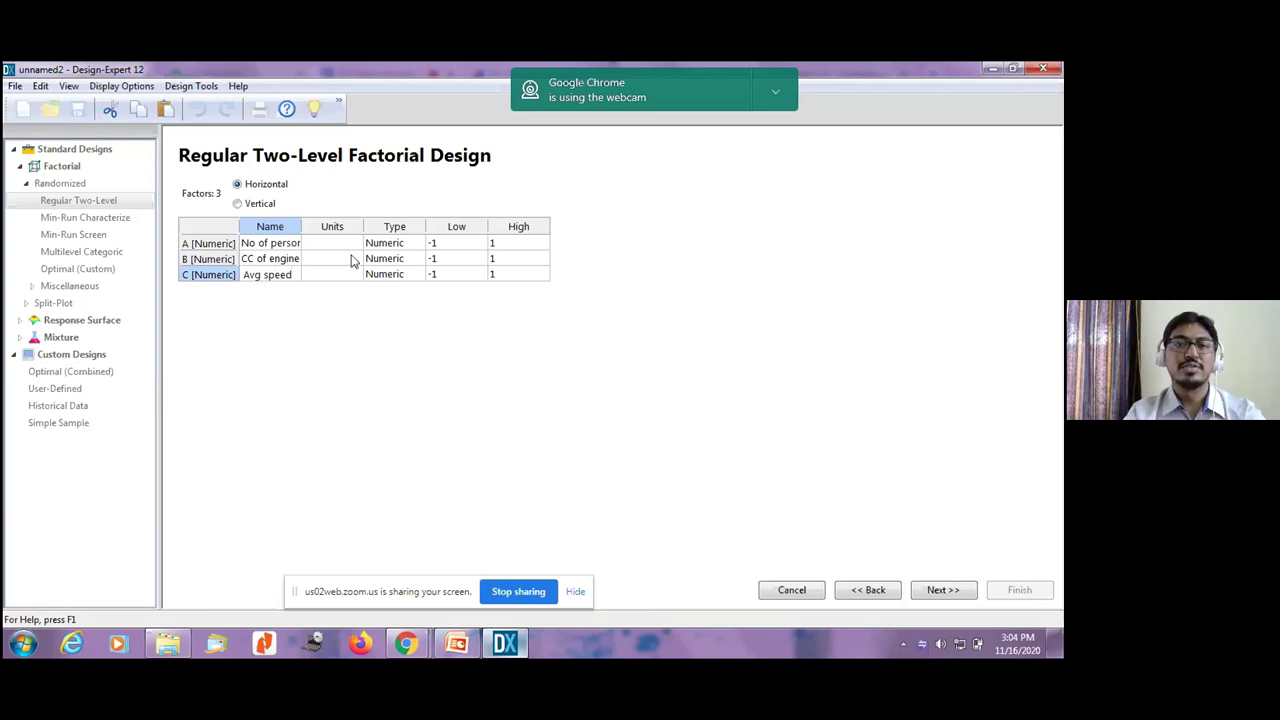
- Set the low and high levels to 1 and 2 for No of persons and to 100 and 150 for CC of engine
left_click(455, 247)
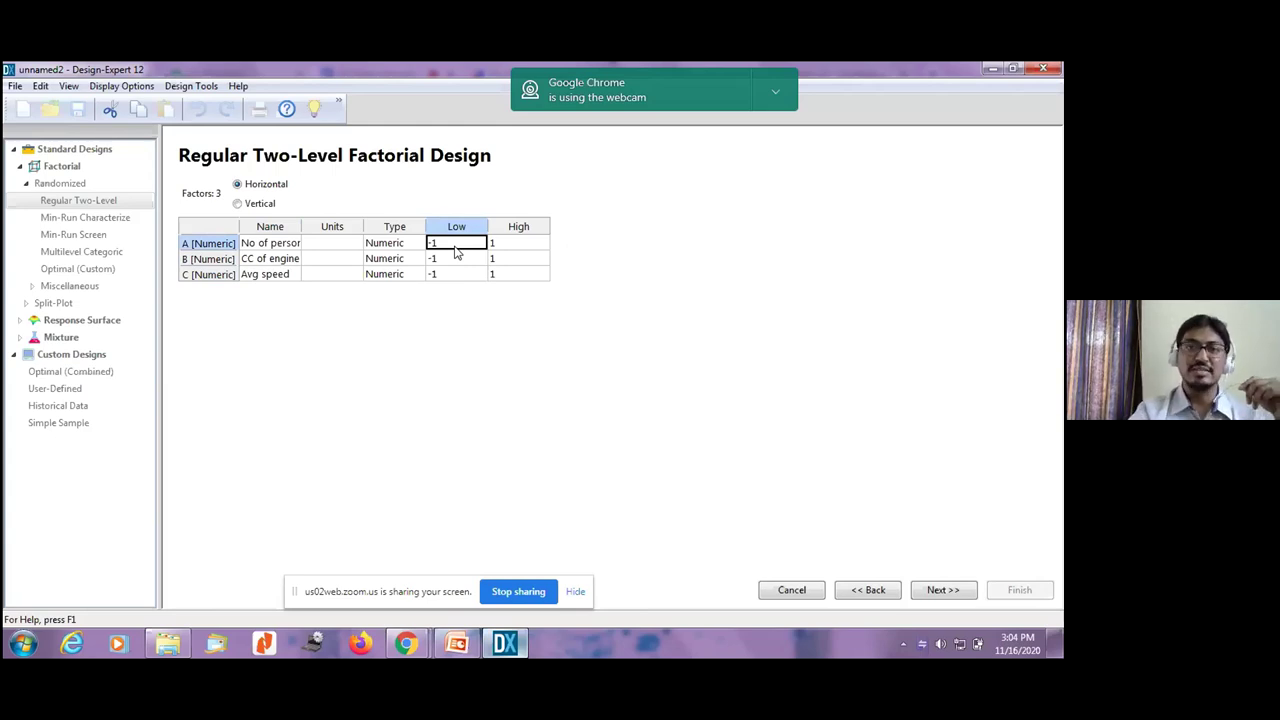
type("1")
left_click(503, 252)
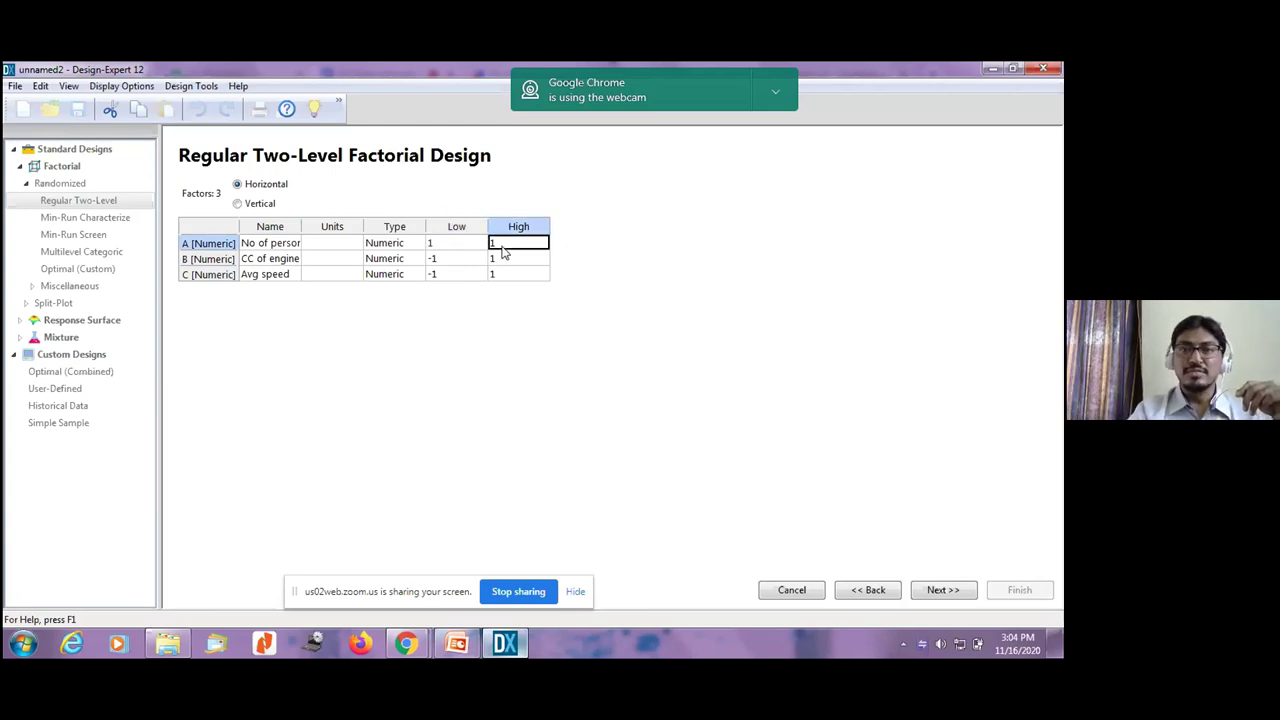
type("2")
left_click(447, 263)
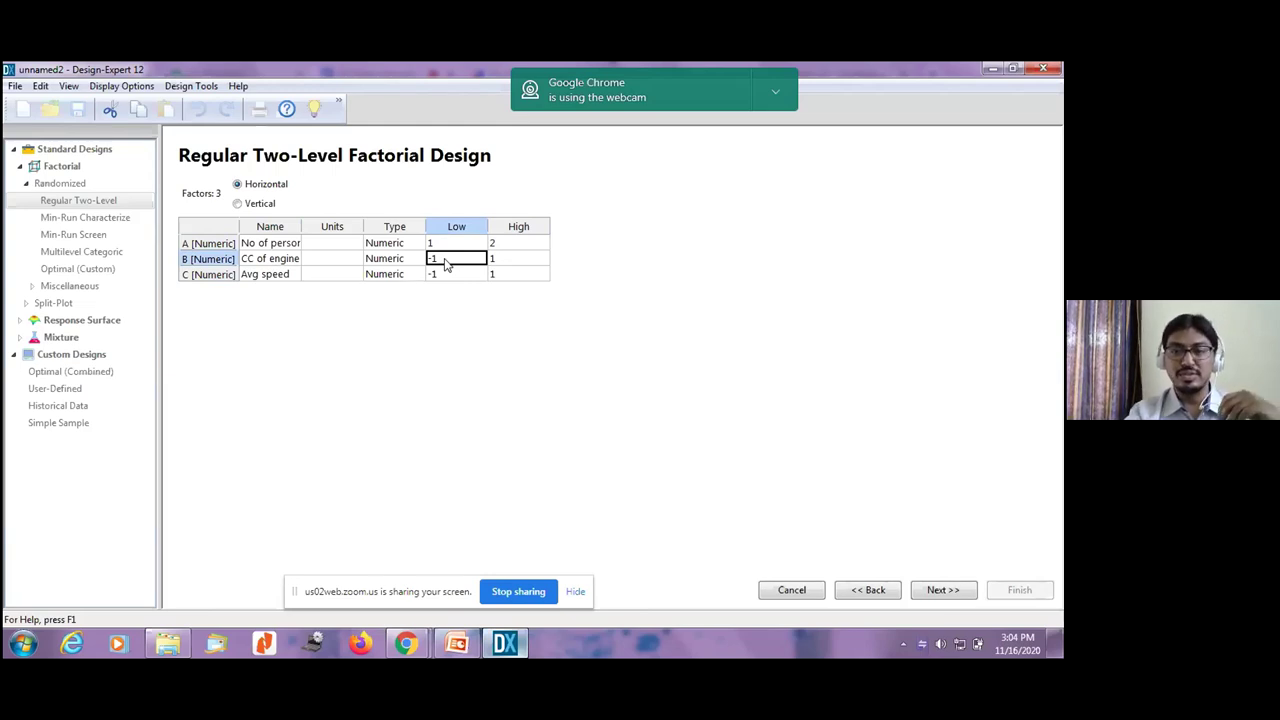
type("100")
left_click(498, 262)
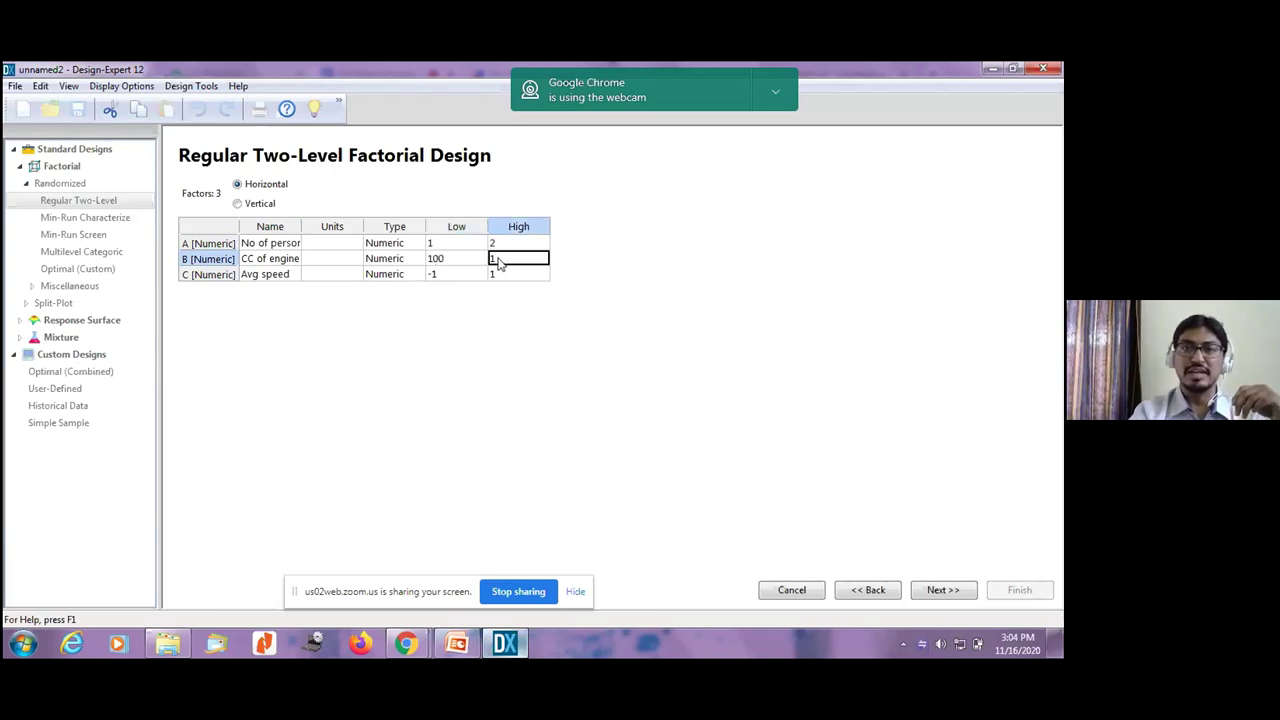
type("150")
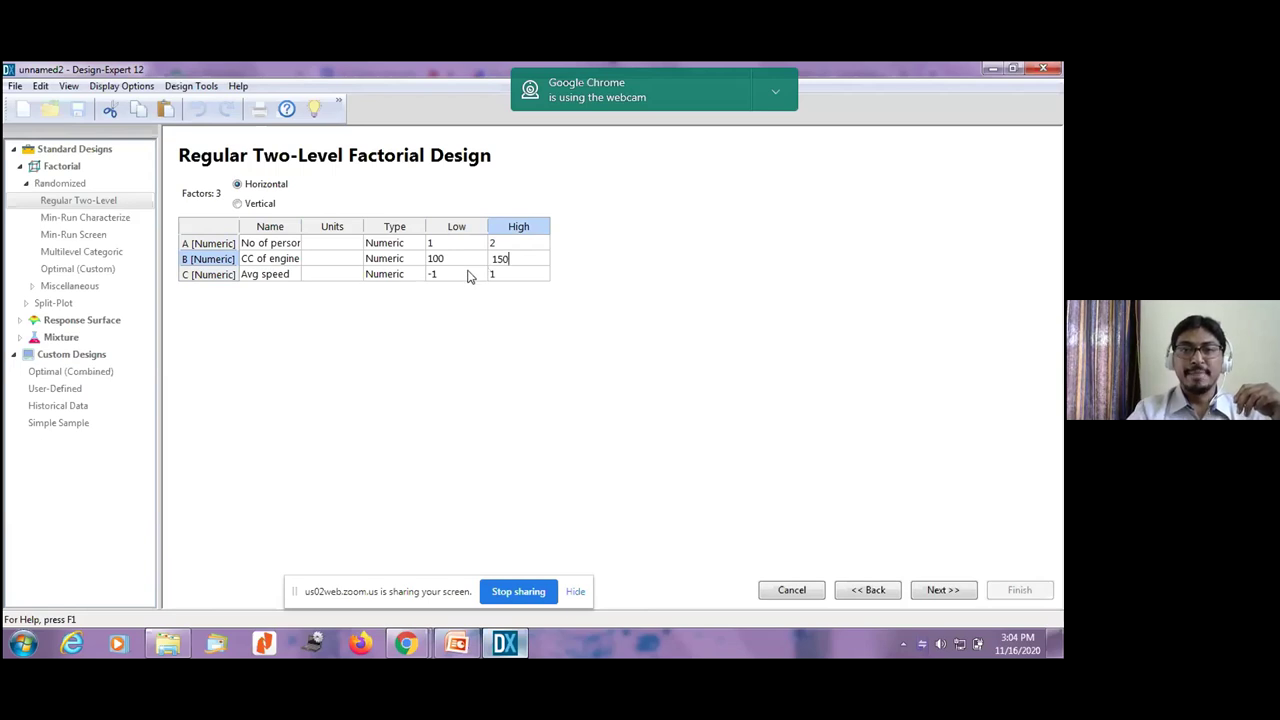
- Set the low and high levels of the Avg speed factor to 50 and 70
left_click(468, 275)
type("50")
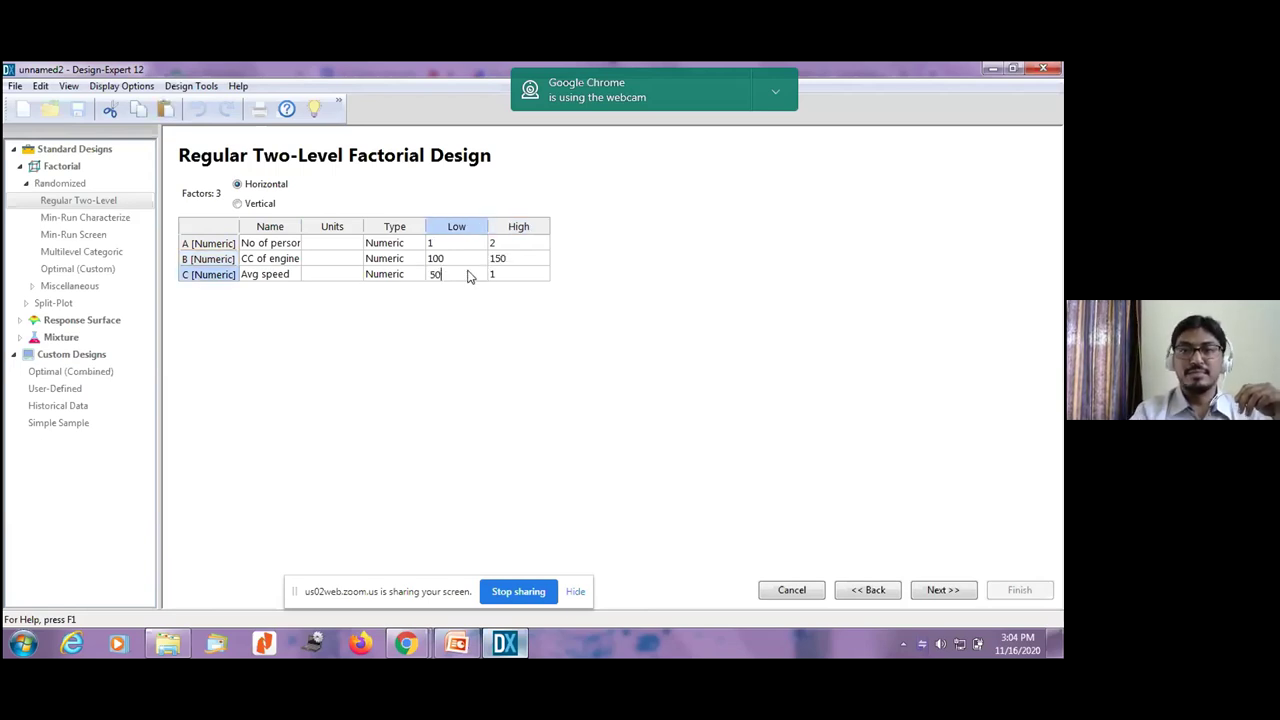
left_click(503, 277)
type("70")
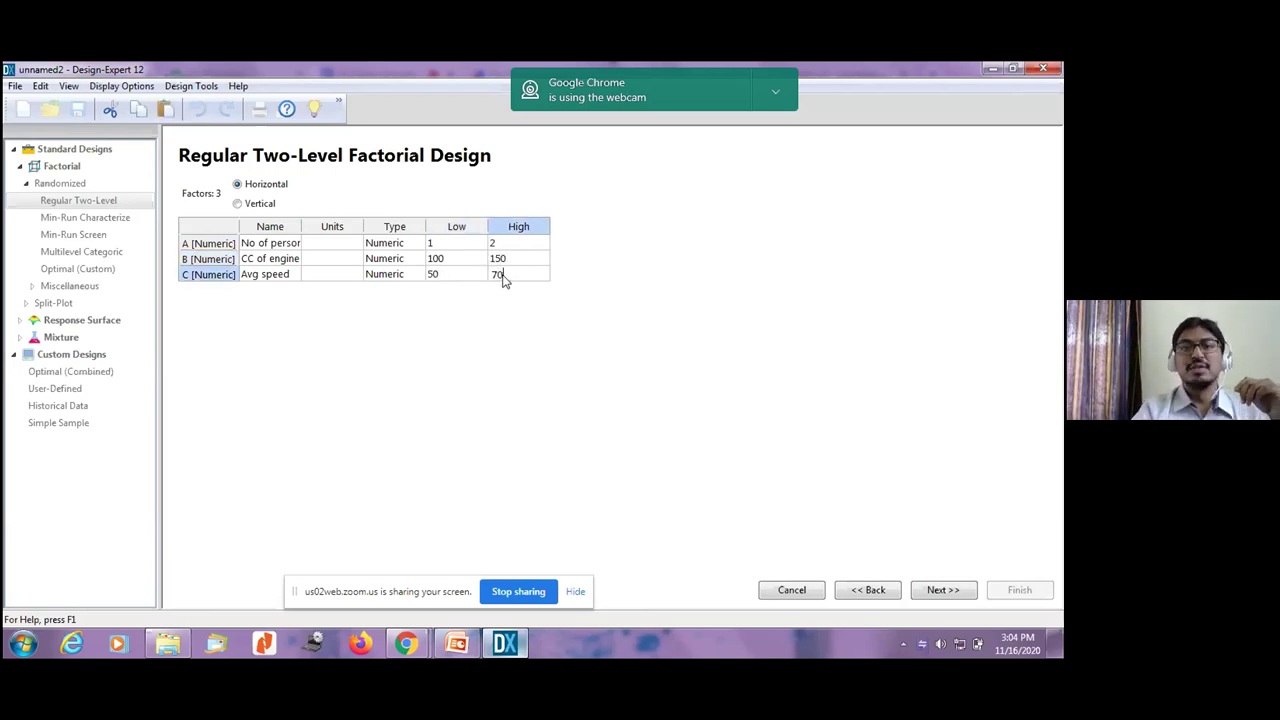
key("Return")
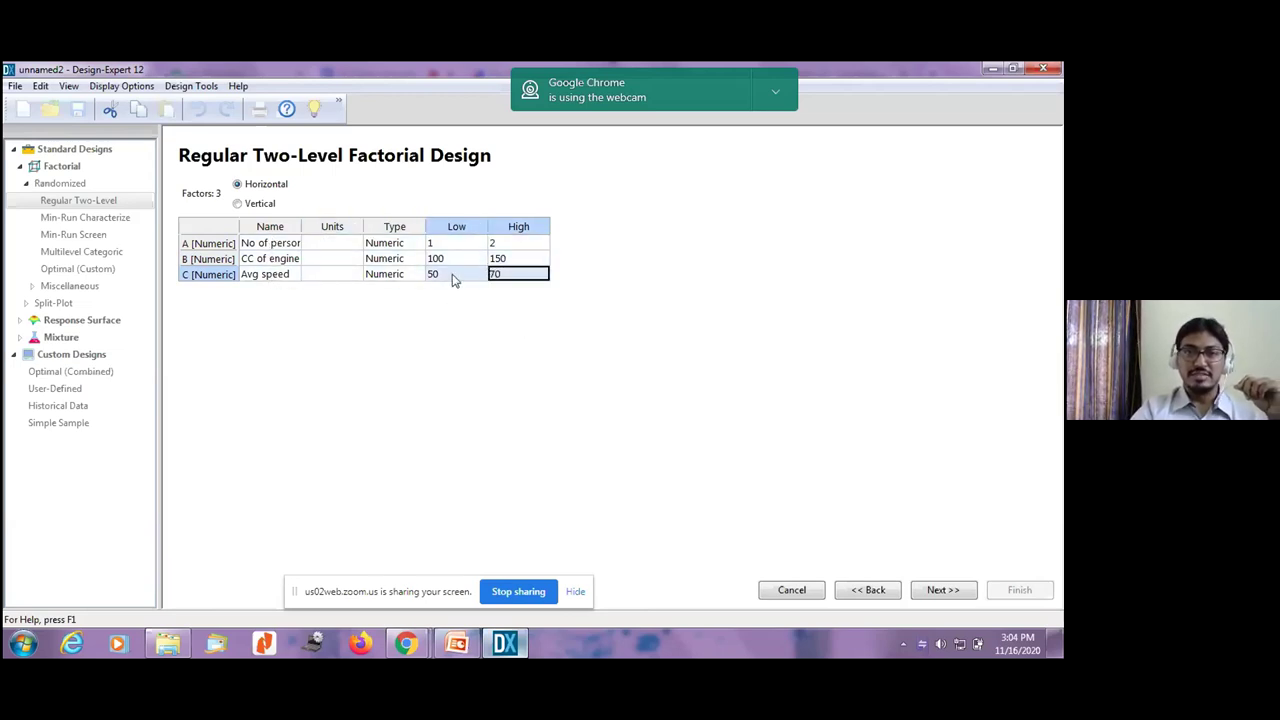
- Name the single response "Mileage" and finish the three-factor design to generate its run table
left_click(945, 591)
left_click(210, 331)
double_click(207, 327)
type("Mileage")
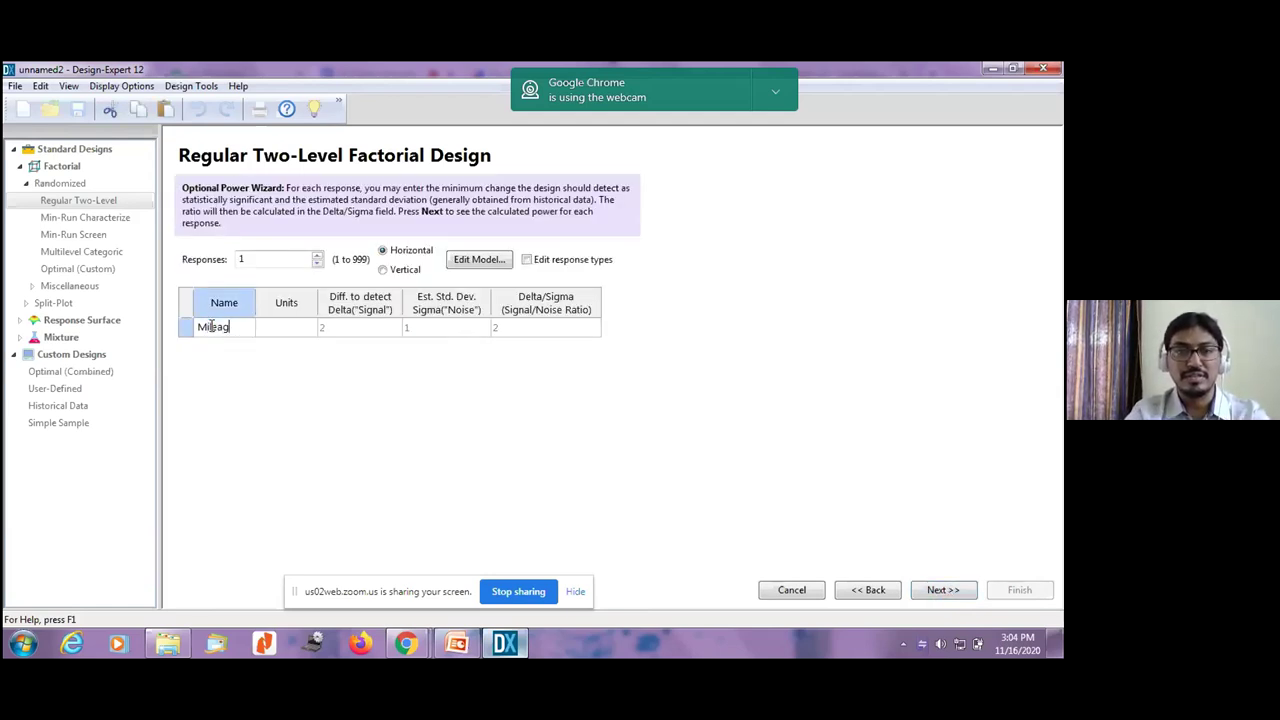
left_click(944, 591)
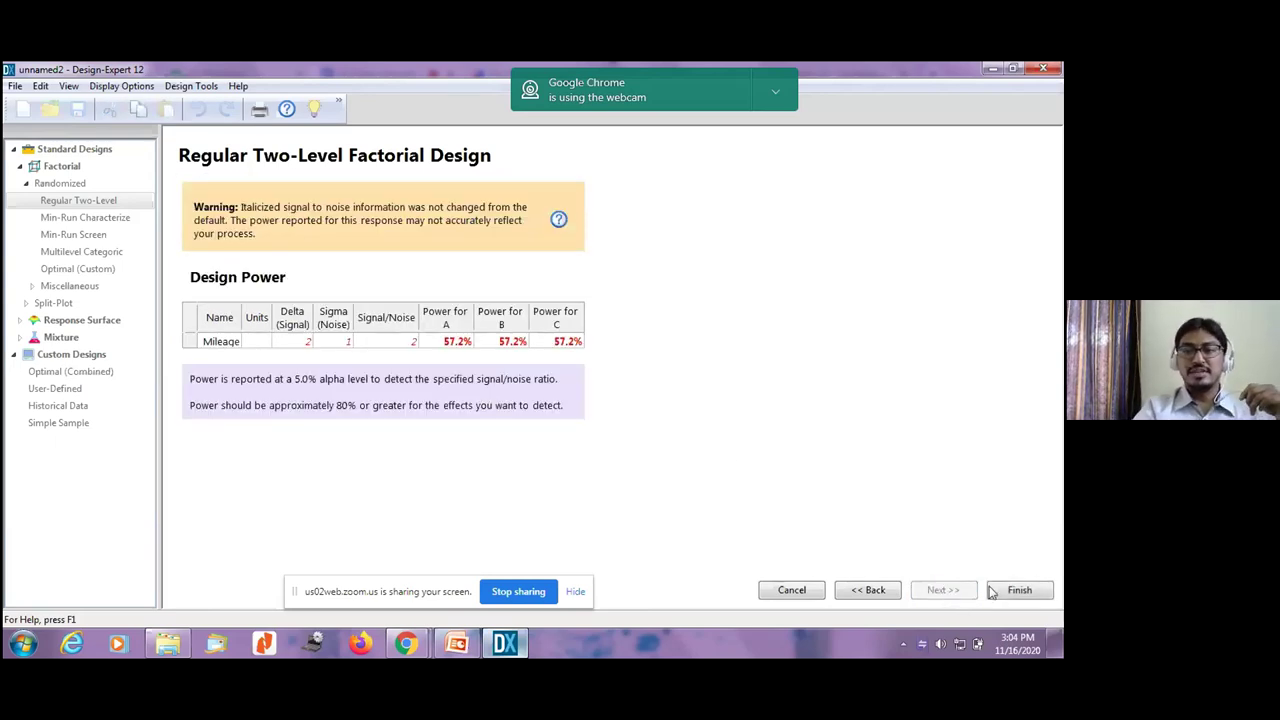
left_click(1022, 593)
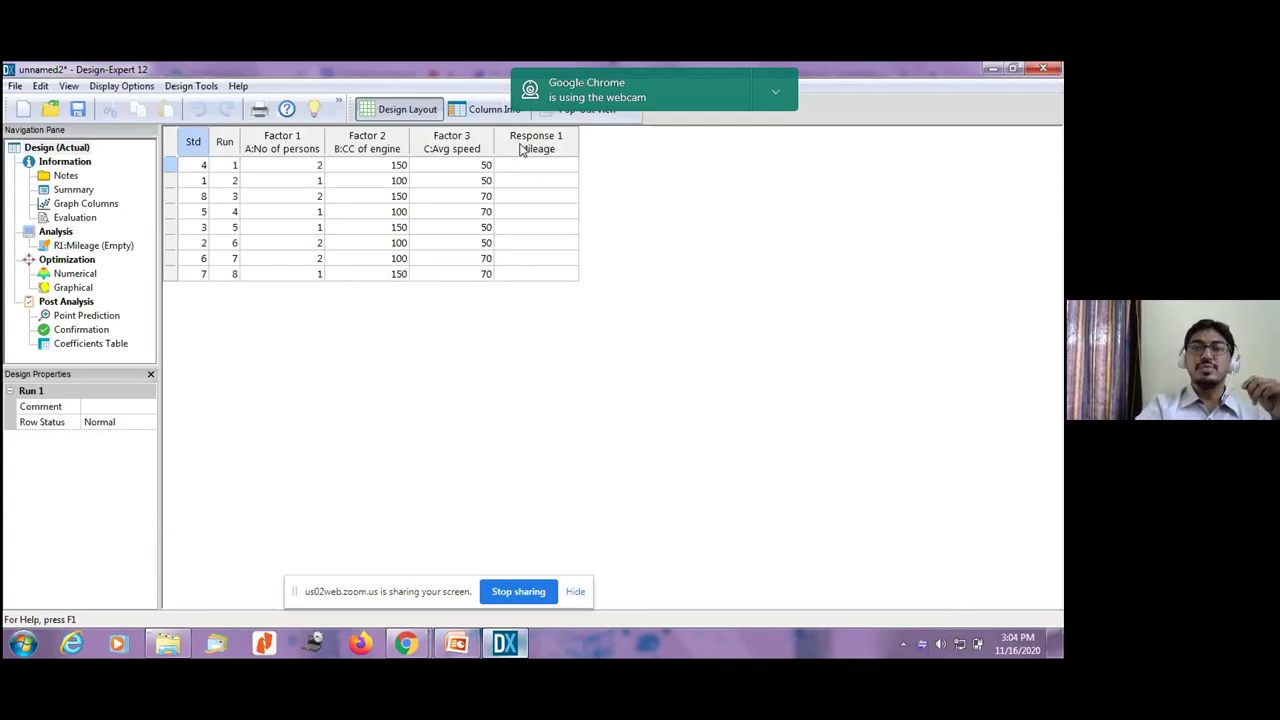
- Examine the factor levels of run 1 and its Mileage response cell in the design table
left_click(633, 386)
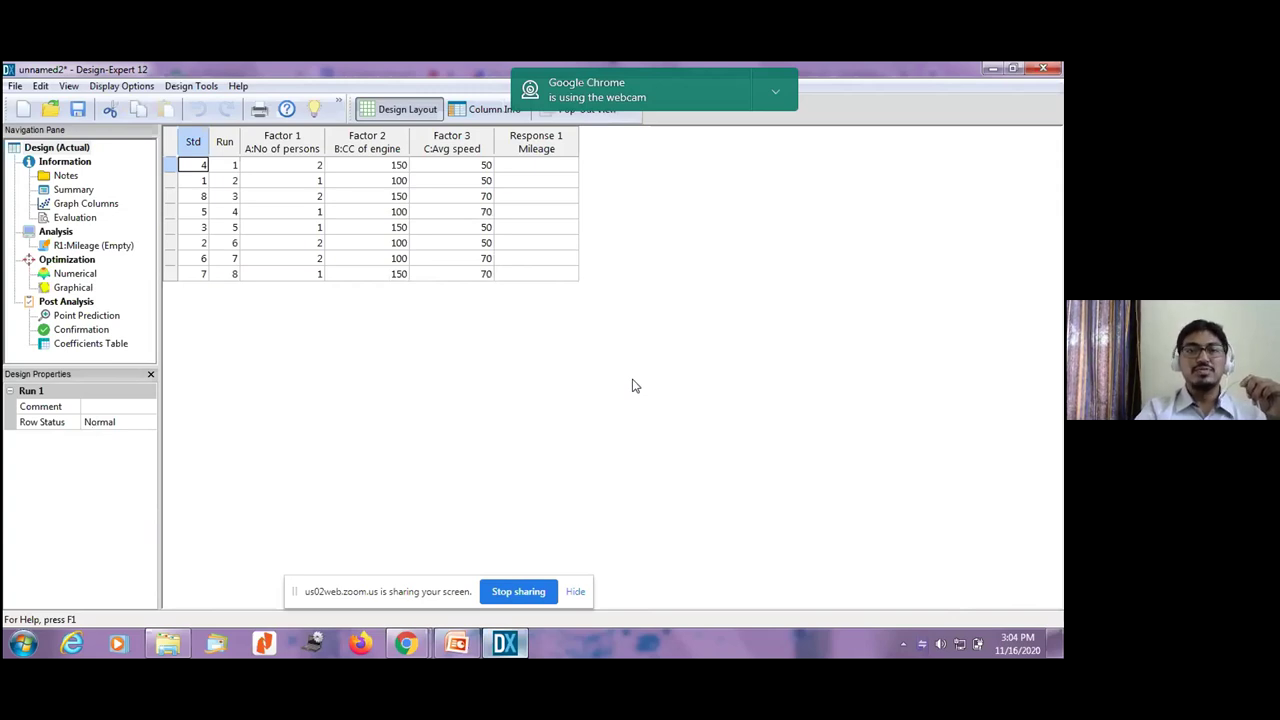
left_click(306, 170)
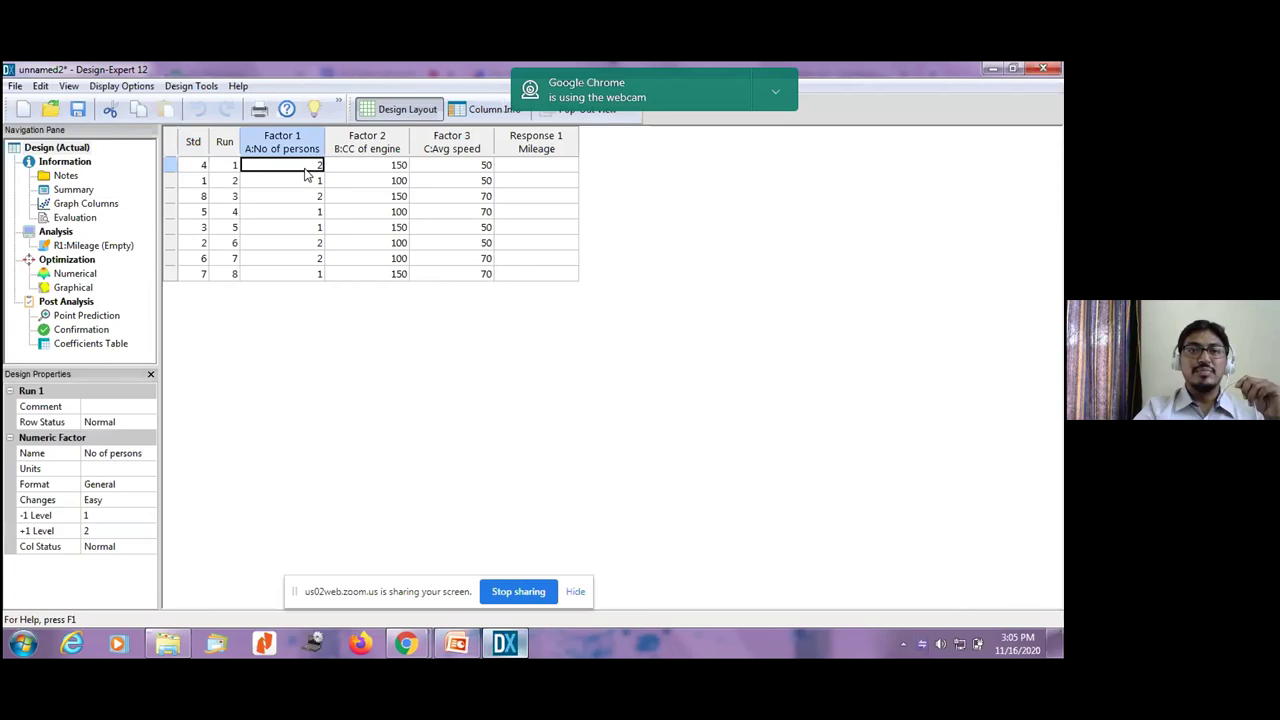
left_click(370, 173)
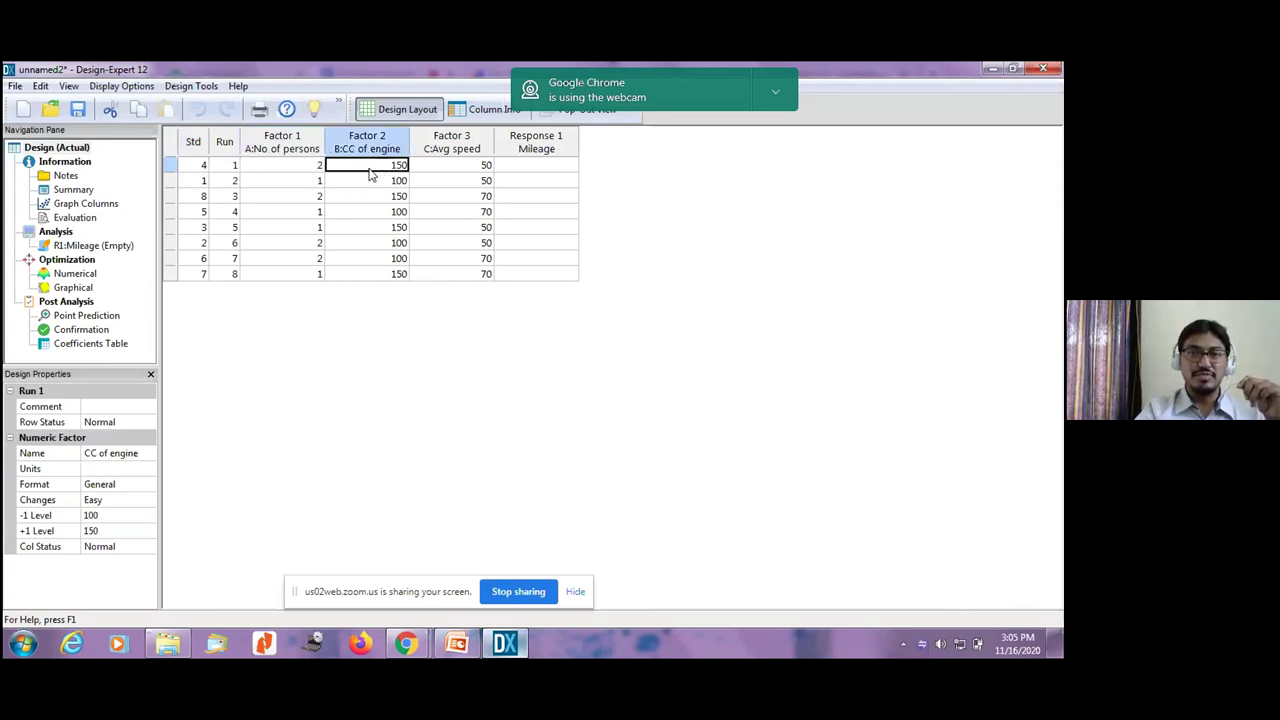
left_click(314, 170)
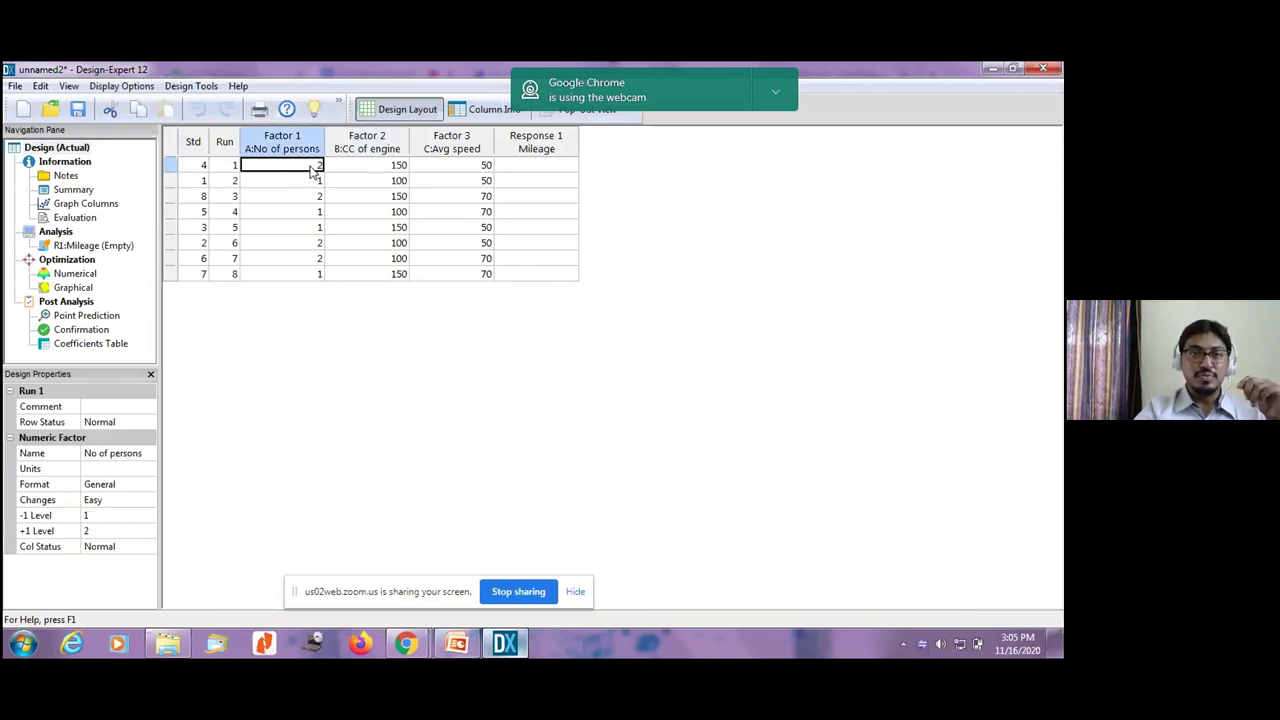
left_click(446, 173)
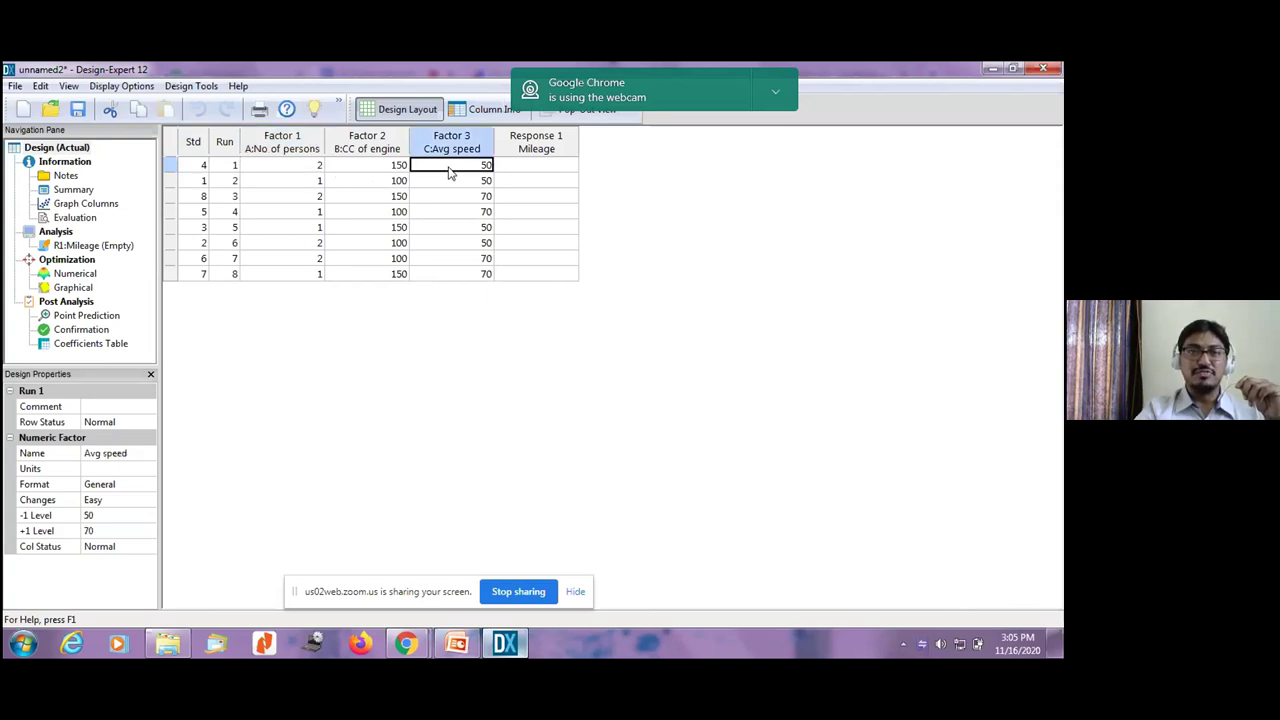
left_click(560, 171)
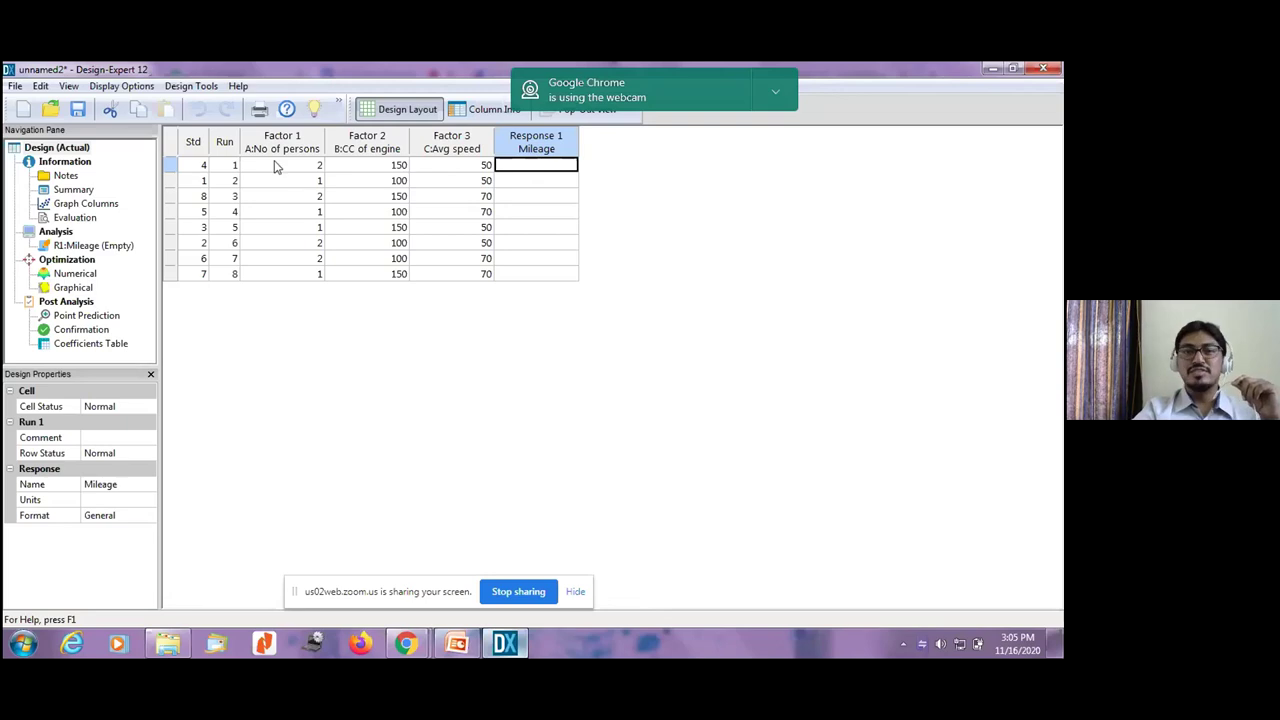
left_click(379, 170)
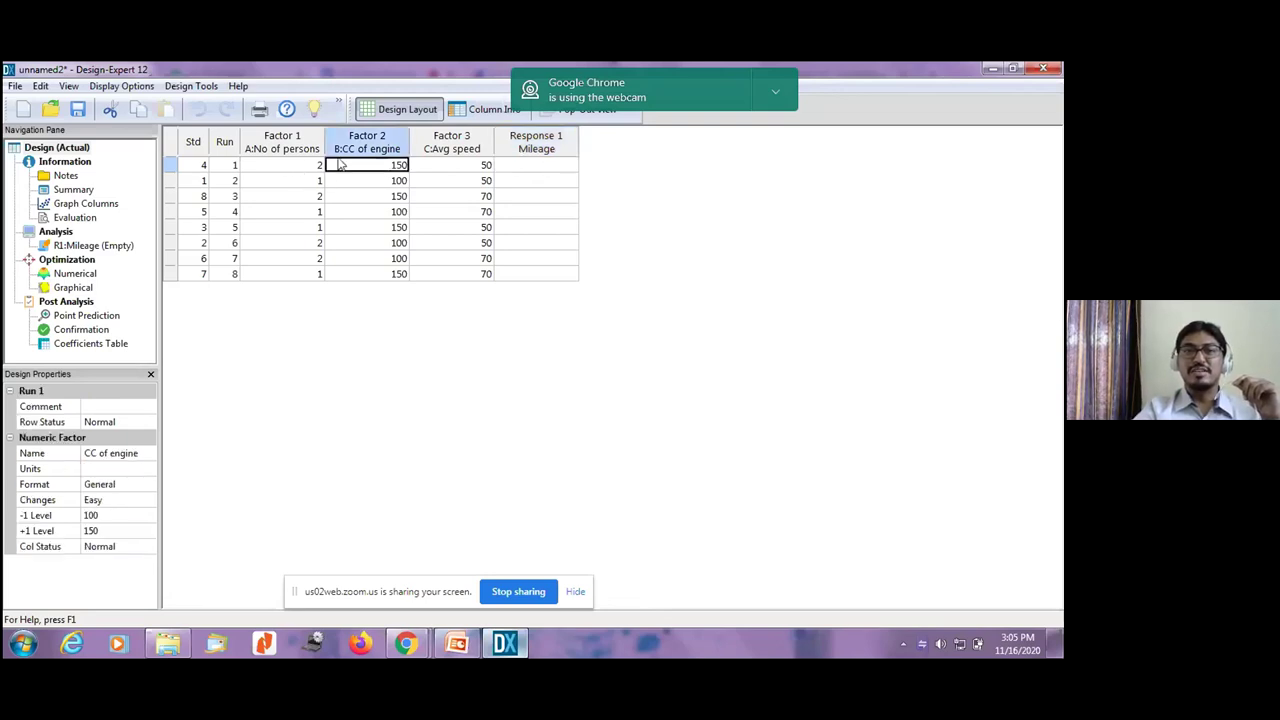
left_click(300, 170)
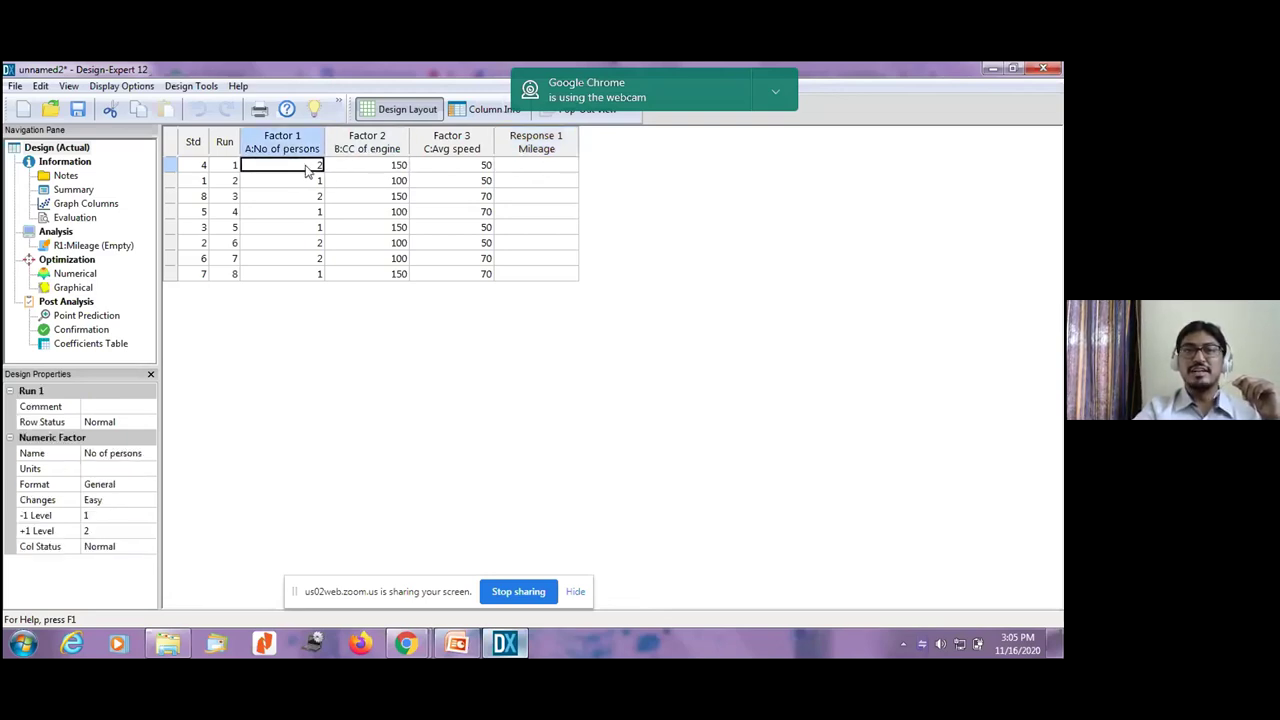
left_click(467, 171)
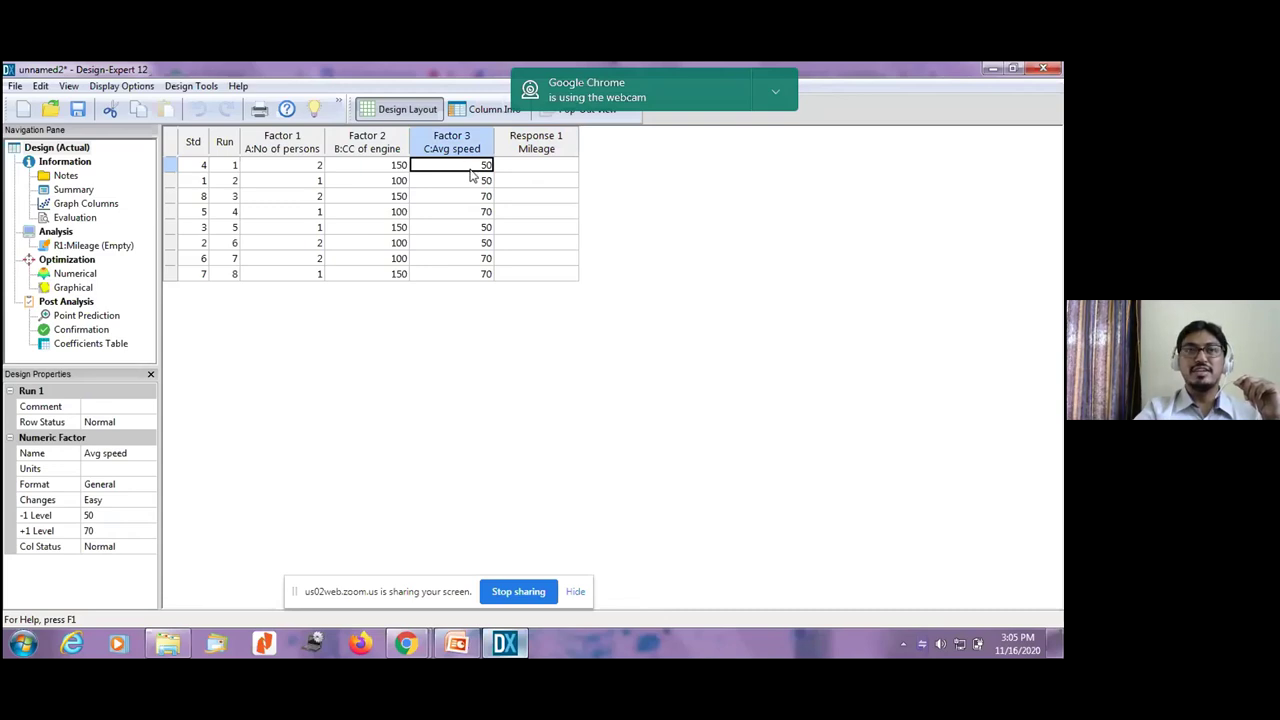
left_click(541, 172)
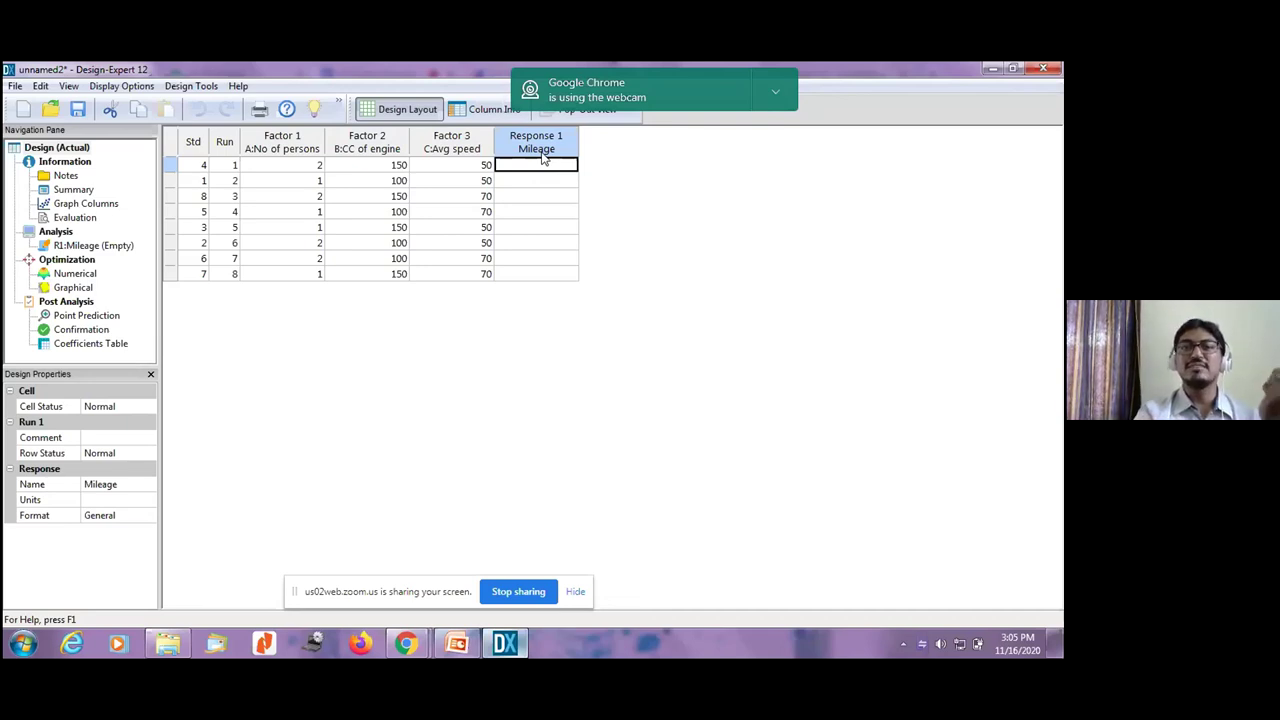
left_click(318, 165)
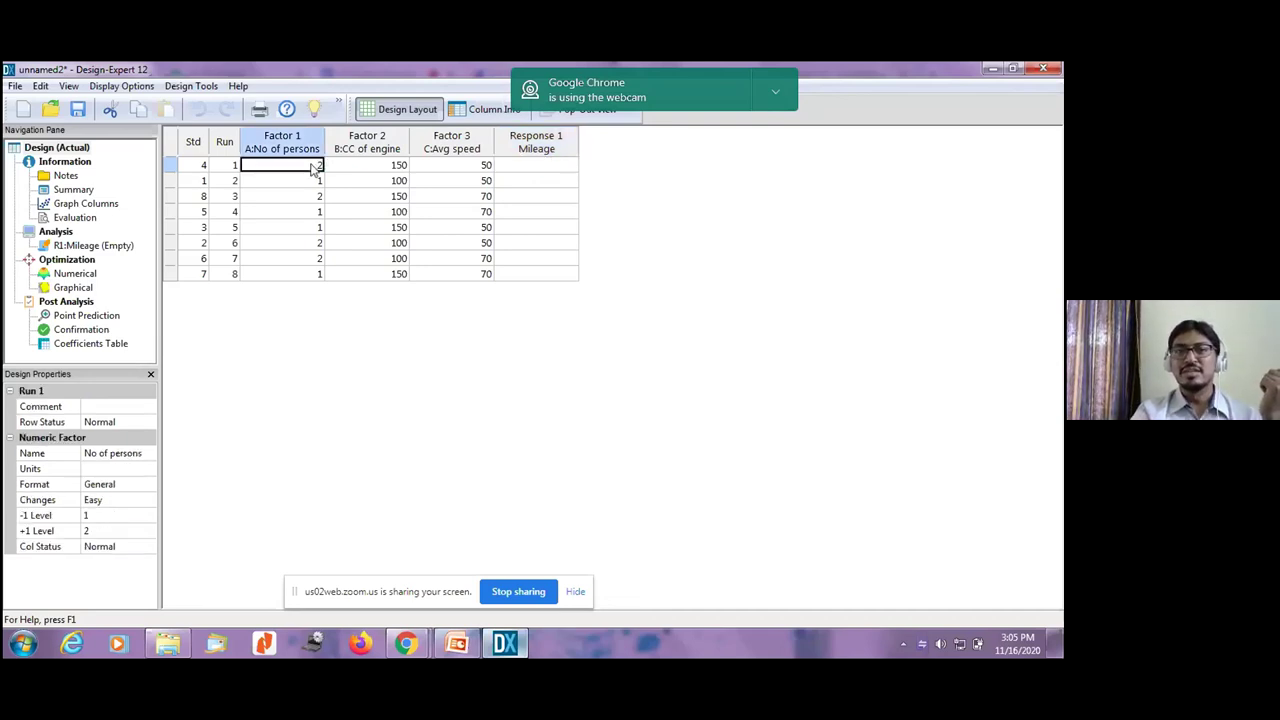
left_click(378, 168)
left_click(472, 168)
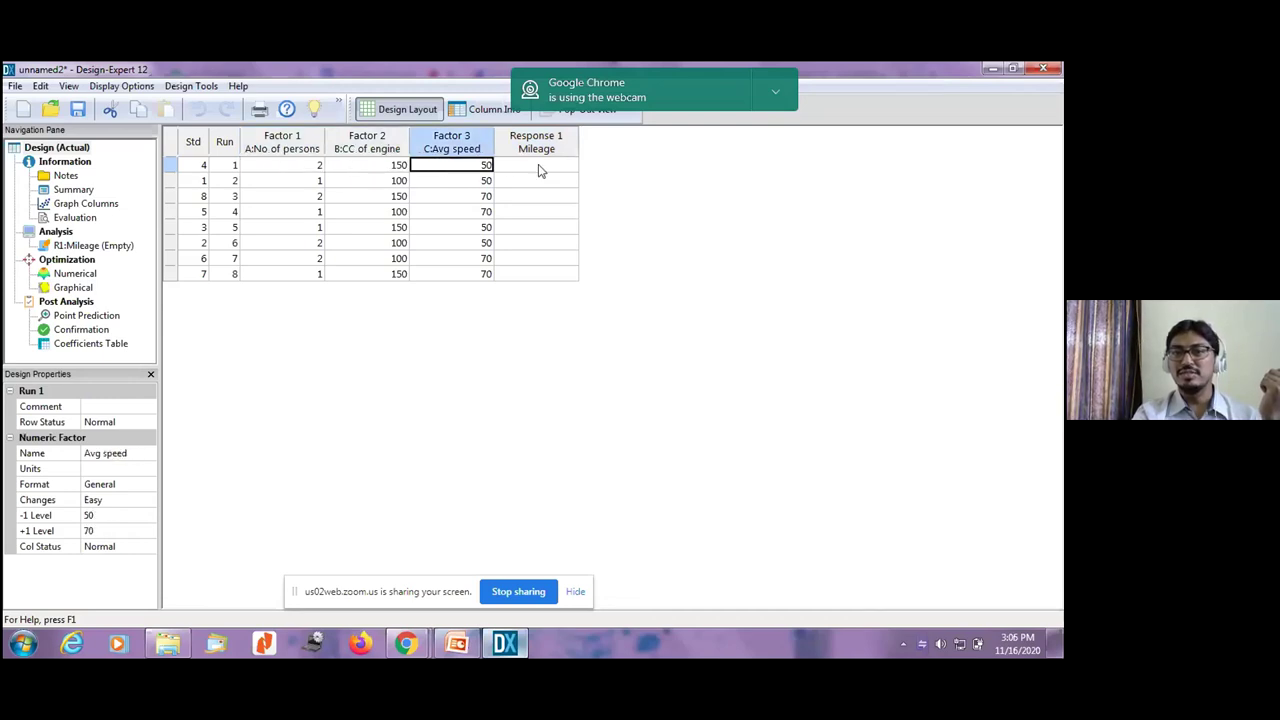
left_click(540, 168)
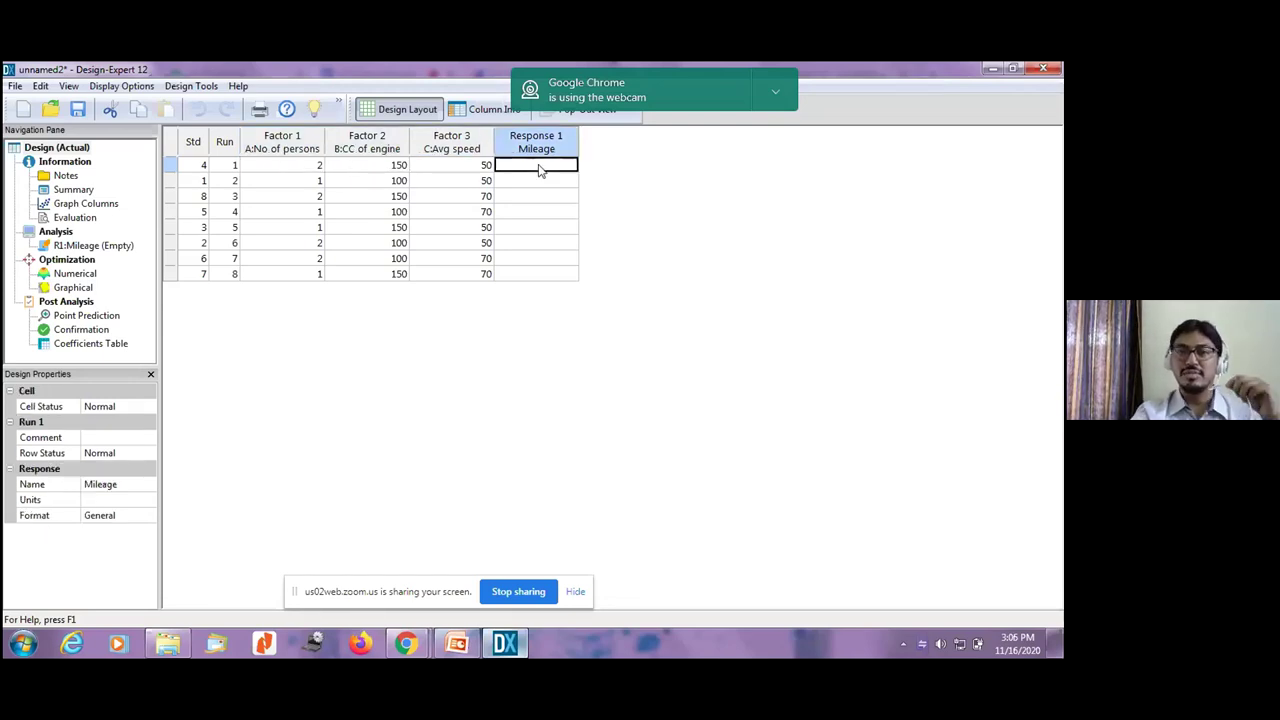
- Examine the factor levels of run 2 and go through the Mileage response cells of all eight runs
left_click(368, 182)
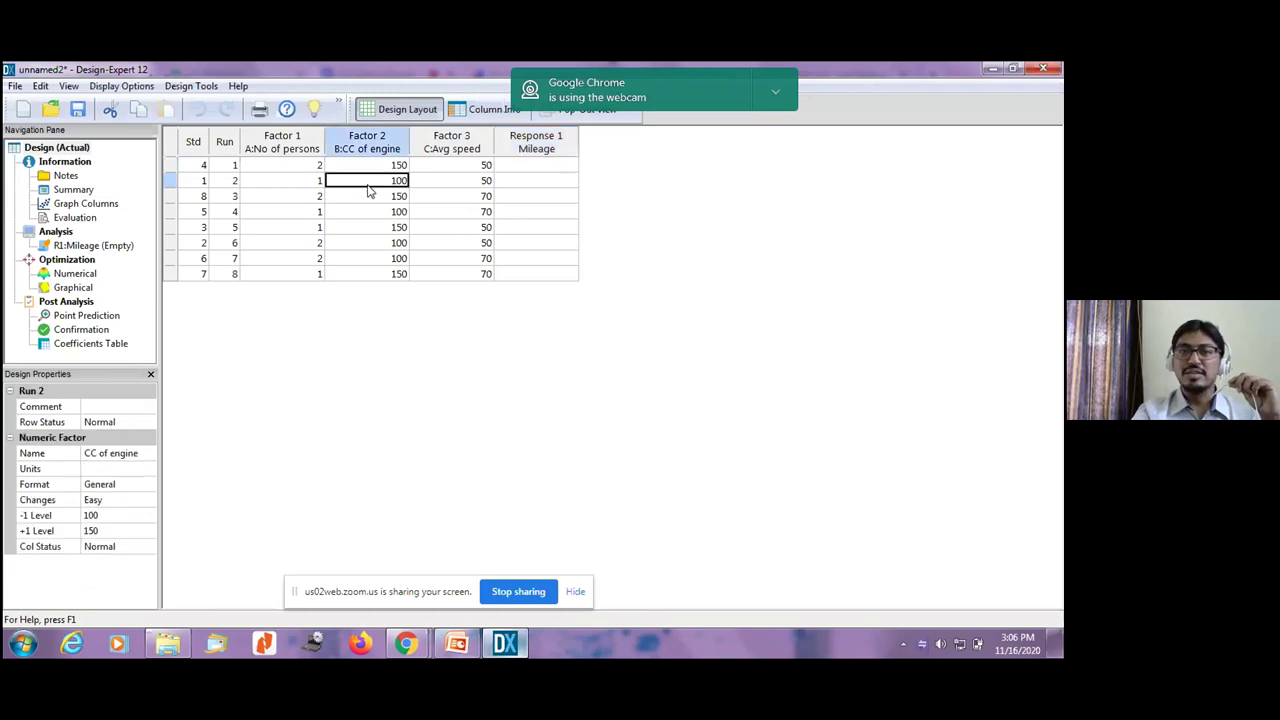
left_click(300, 186)
left_click(468, 187)
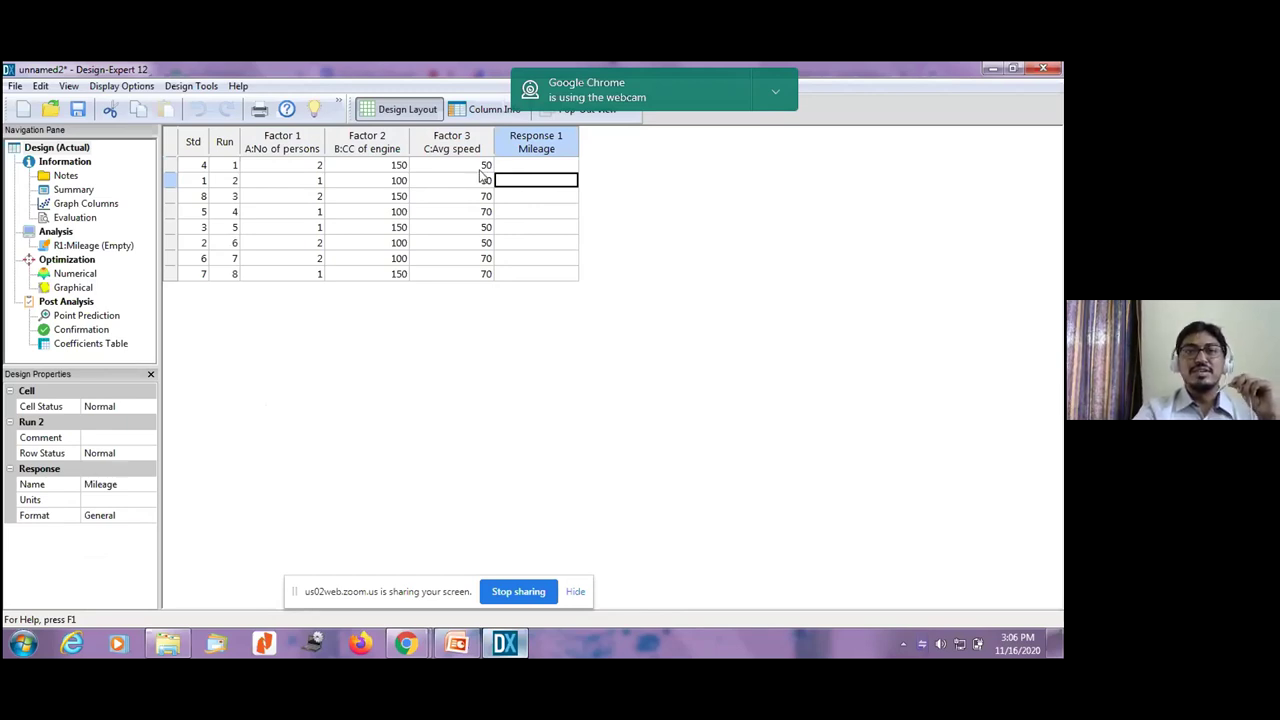
left_click(517, 166)
left_click(518, 182)
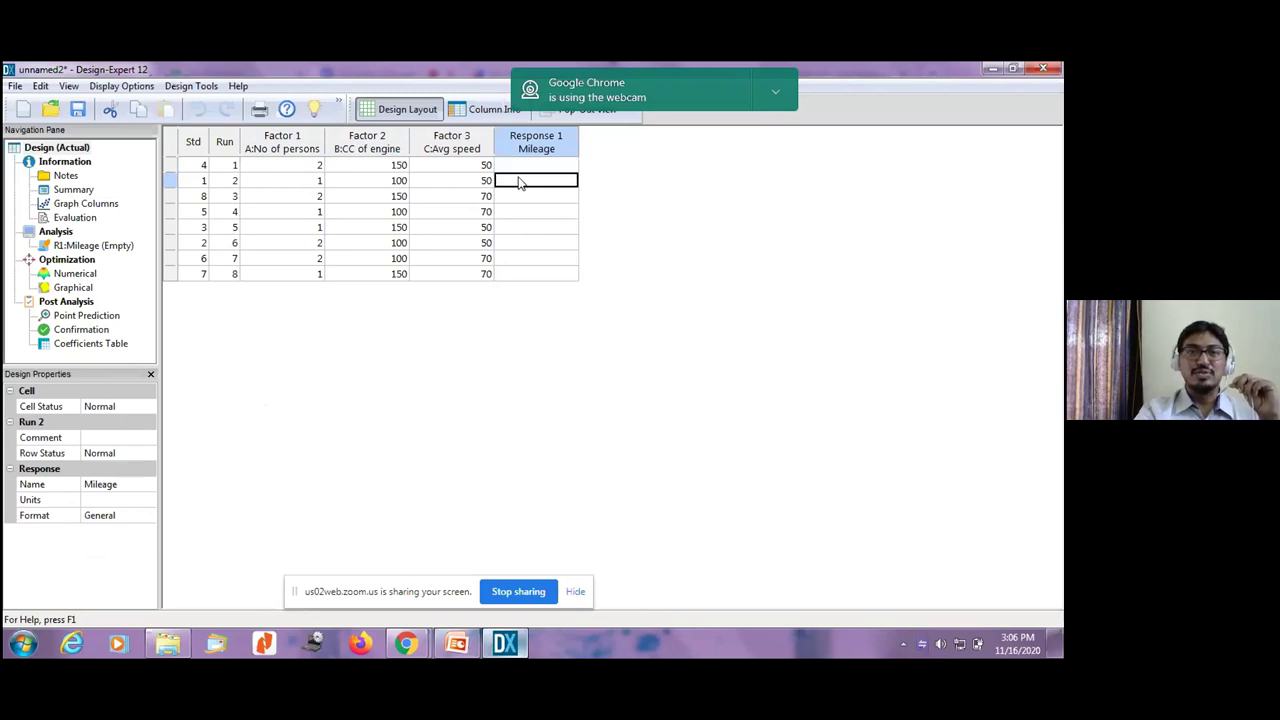
left_click(525, 198)
left_click(526, 213)
left_click(526, 229)
left_click(528, 244)
left_click(530, 259)
left_click(530, 274)
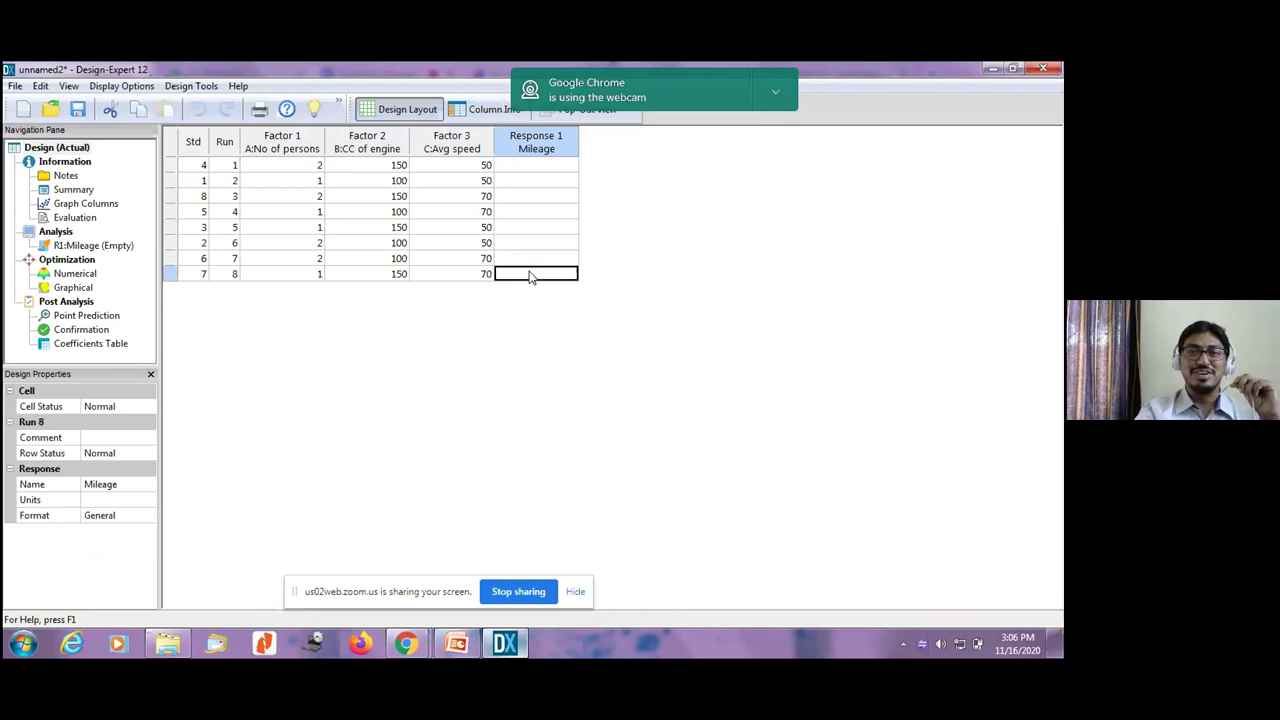
left_click(534, 166)
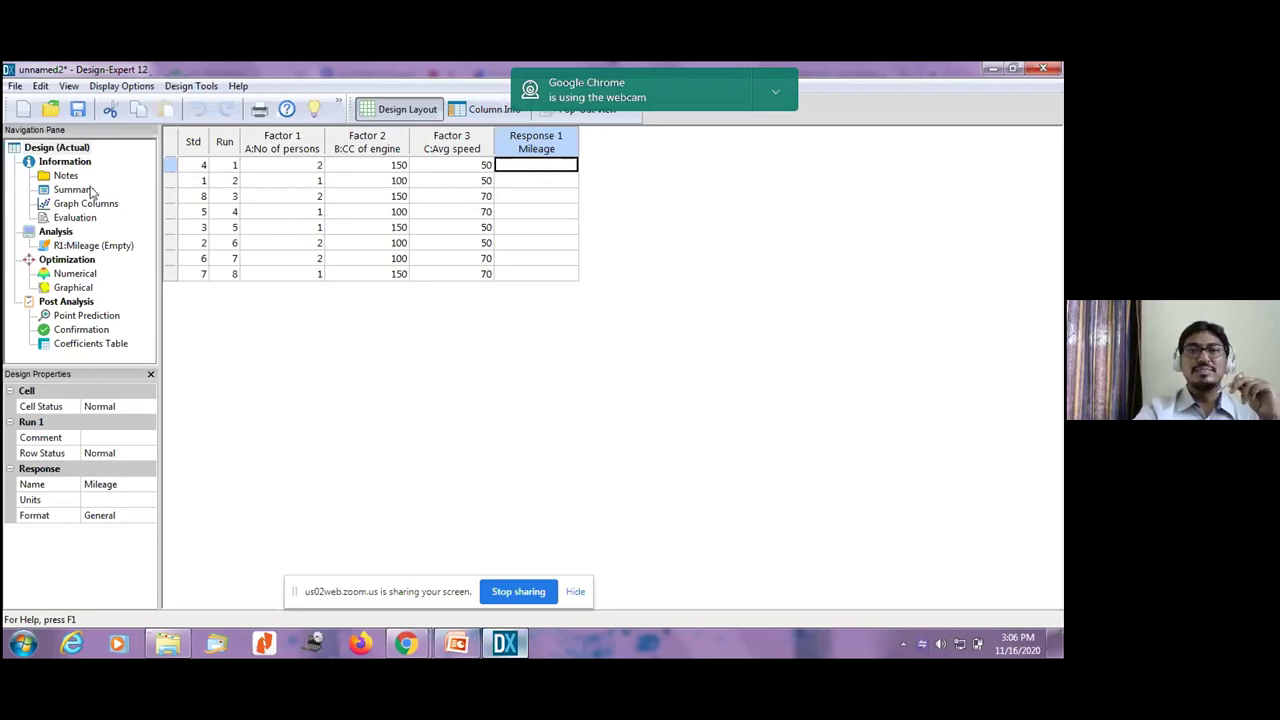
- Start a new design without reusing the three-factor design's factors and responses, discarding the changes to unnamed2
left_click(15, 86)
left_click(35, 104)
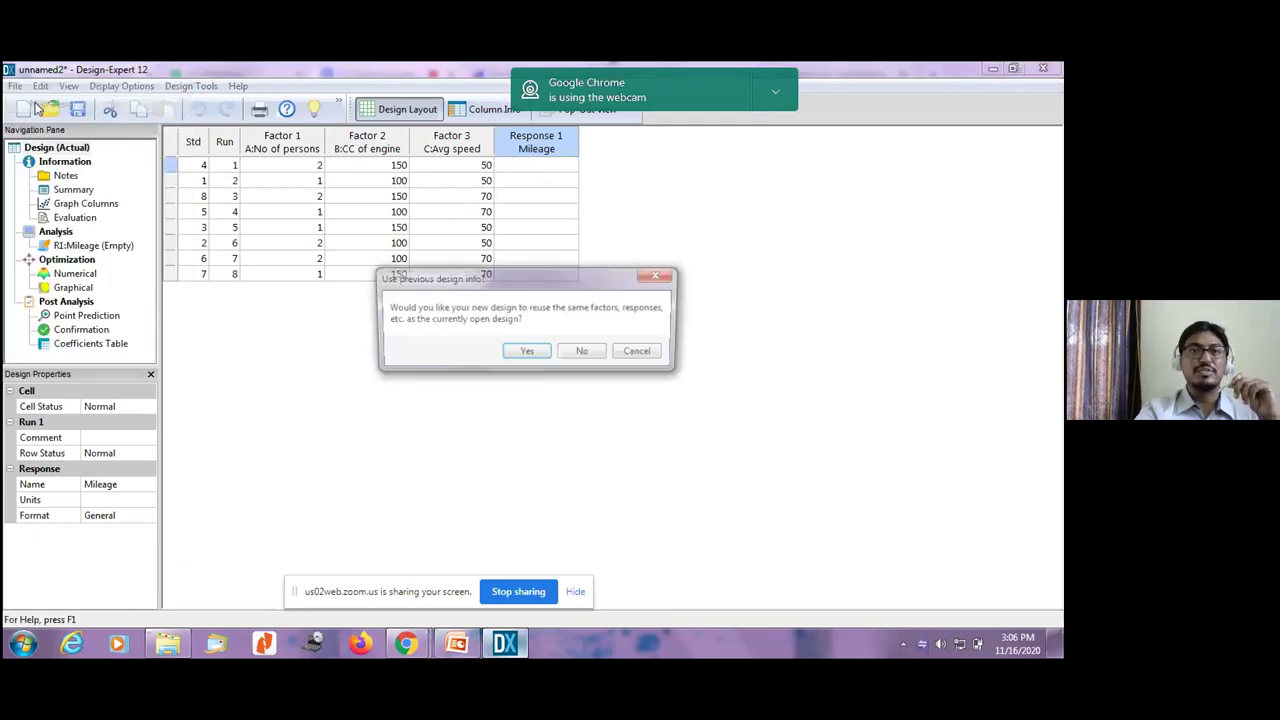
left_click(584, 356)
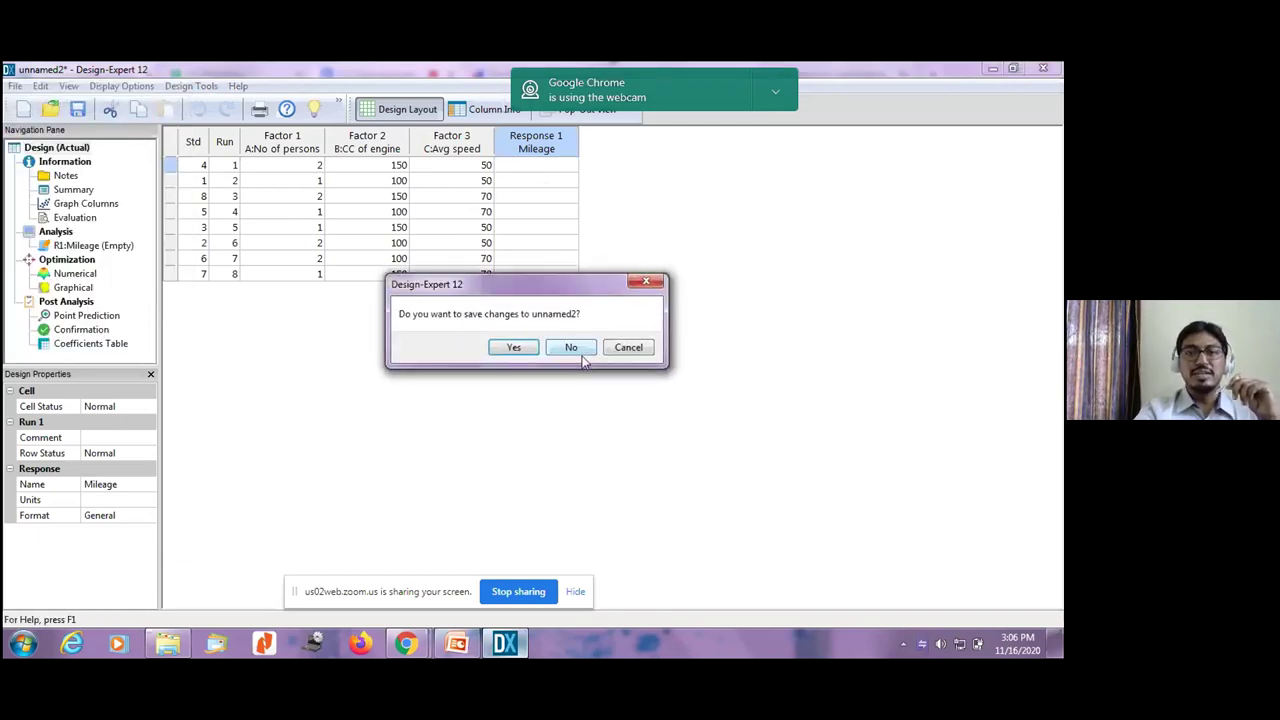
left_click(571, 348)
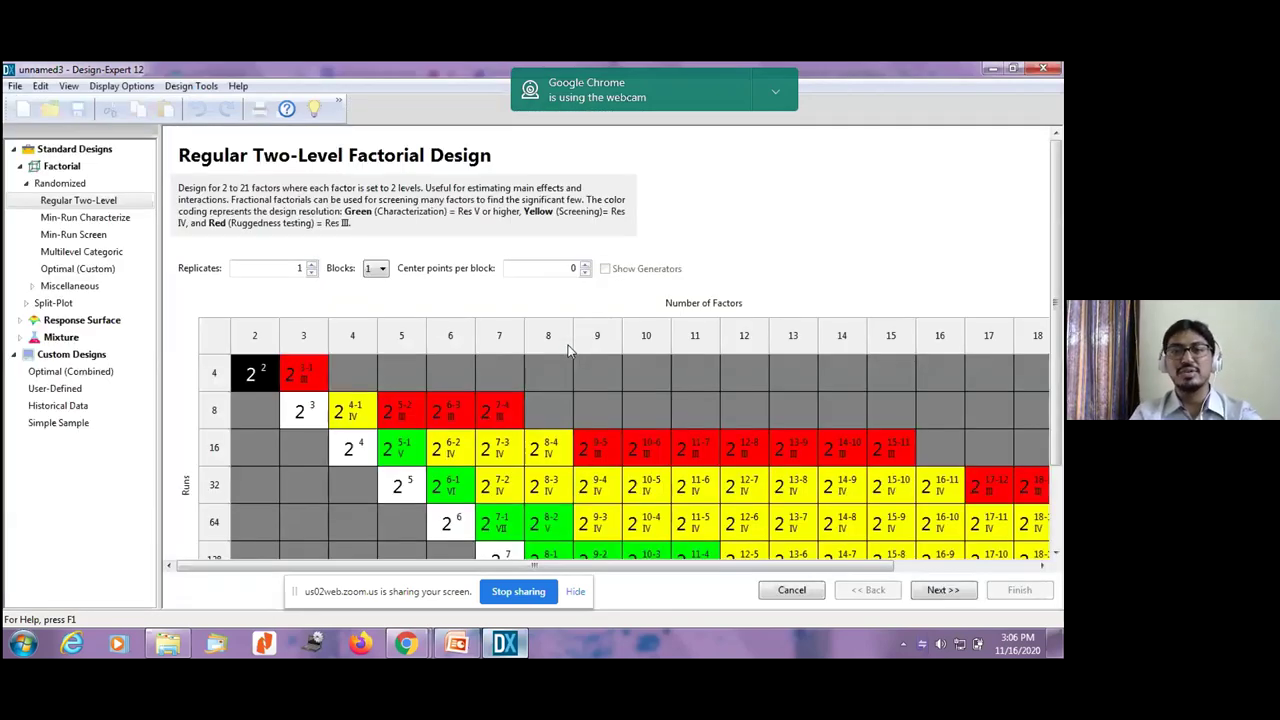
- Choose the four-factor, eight-run 2^(4-1) resolution IV fractional factorial and continue past its alias list to the factor definitions
scroll(1057, 295, "down", 3)
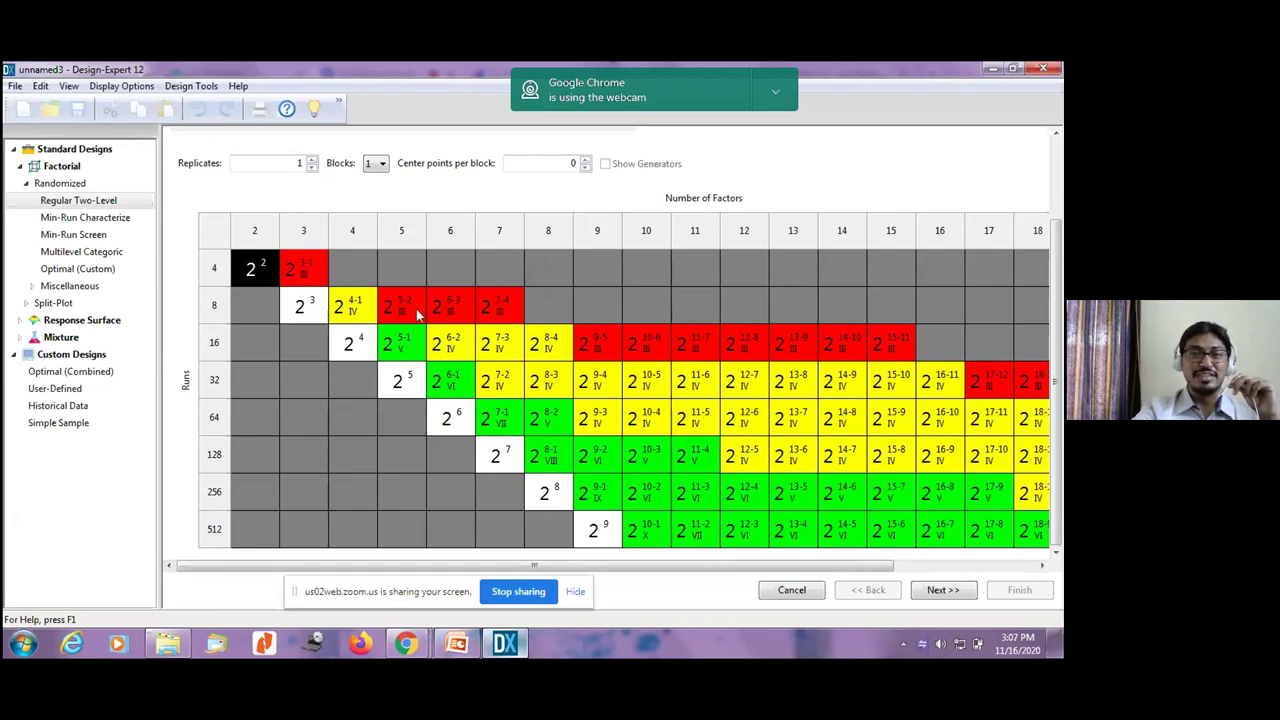
left_click(350, 308)
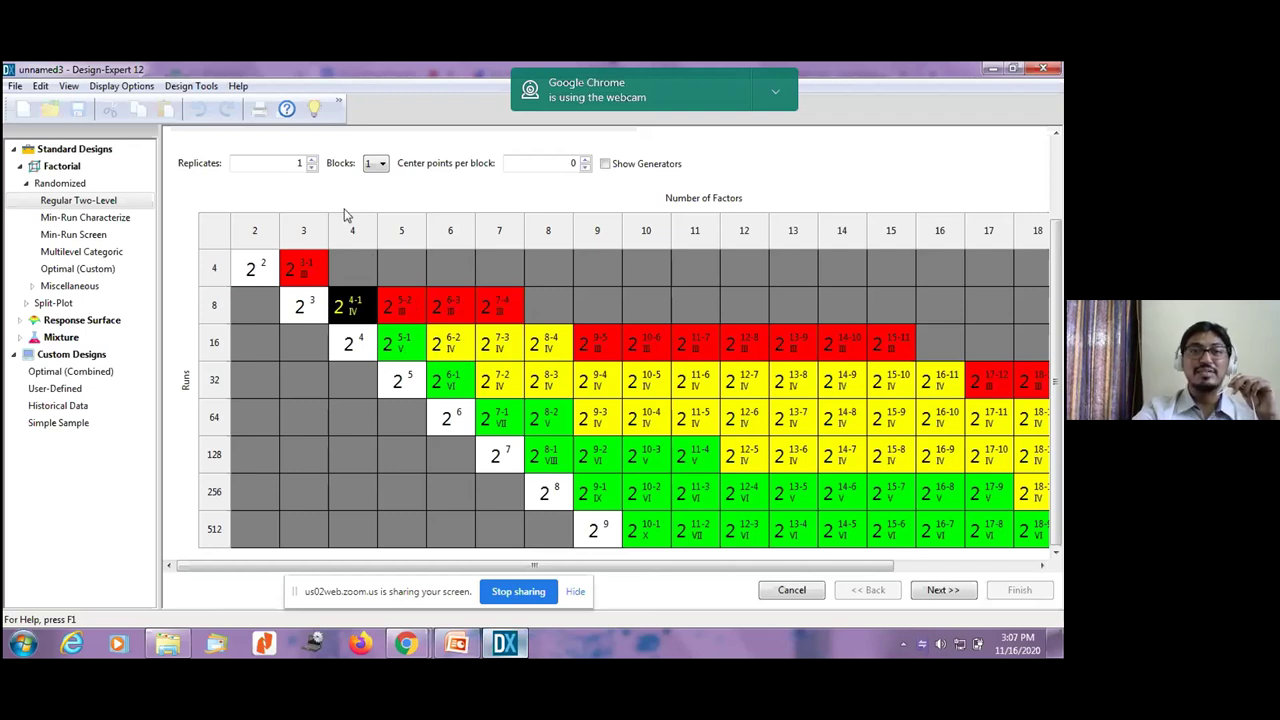
left_click(933, 592)
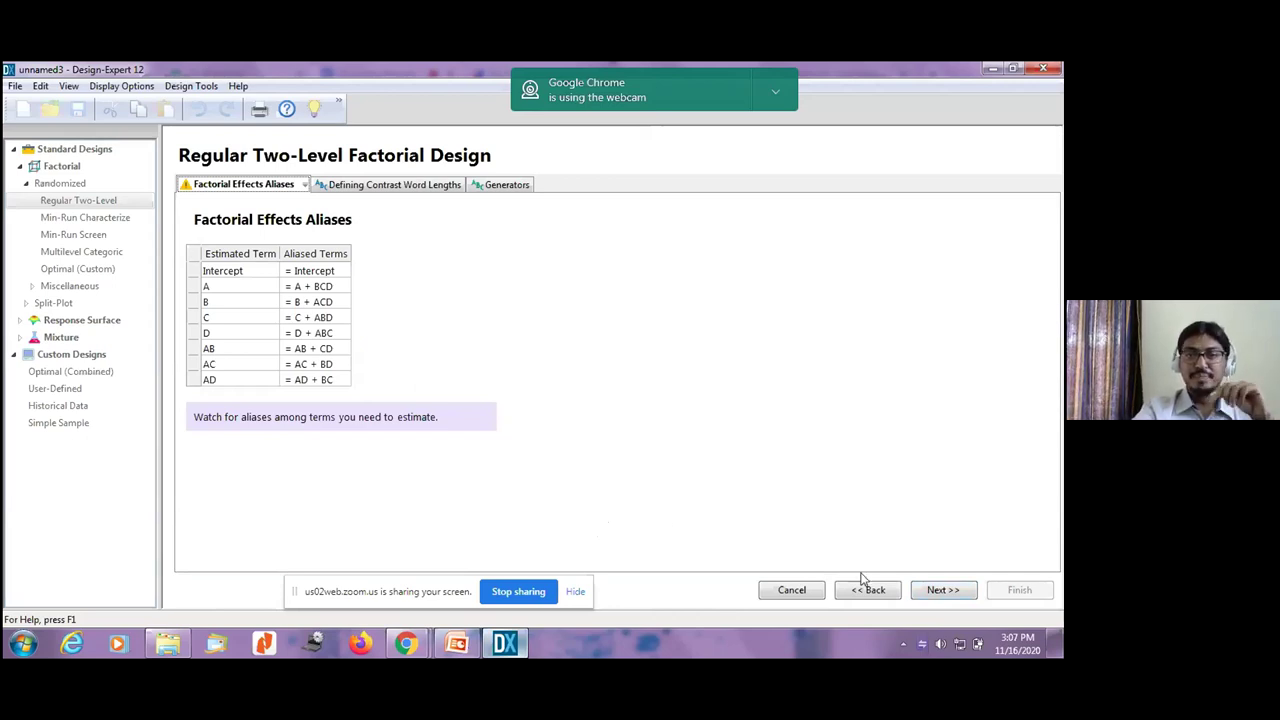
left_click(941, 594)
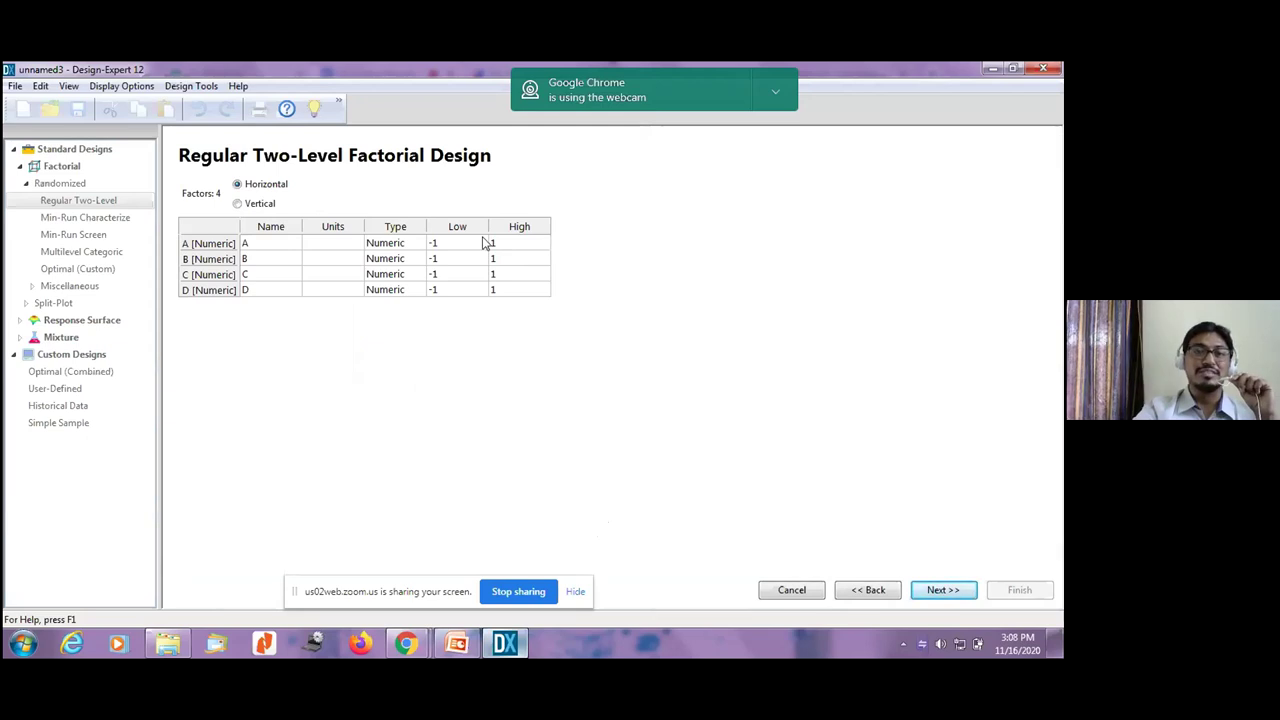
- Name factor A "No of persons" and factor B "CC of engine"
left_click(284, 243)
type("No of person")
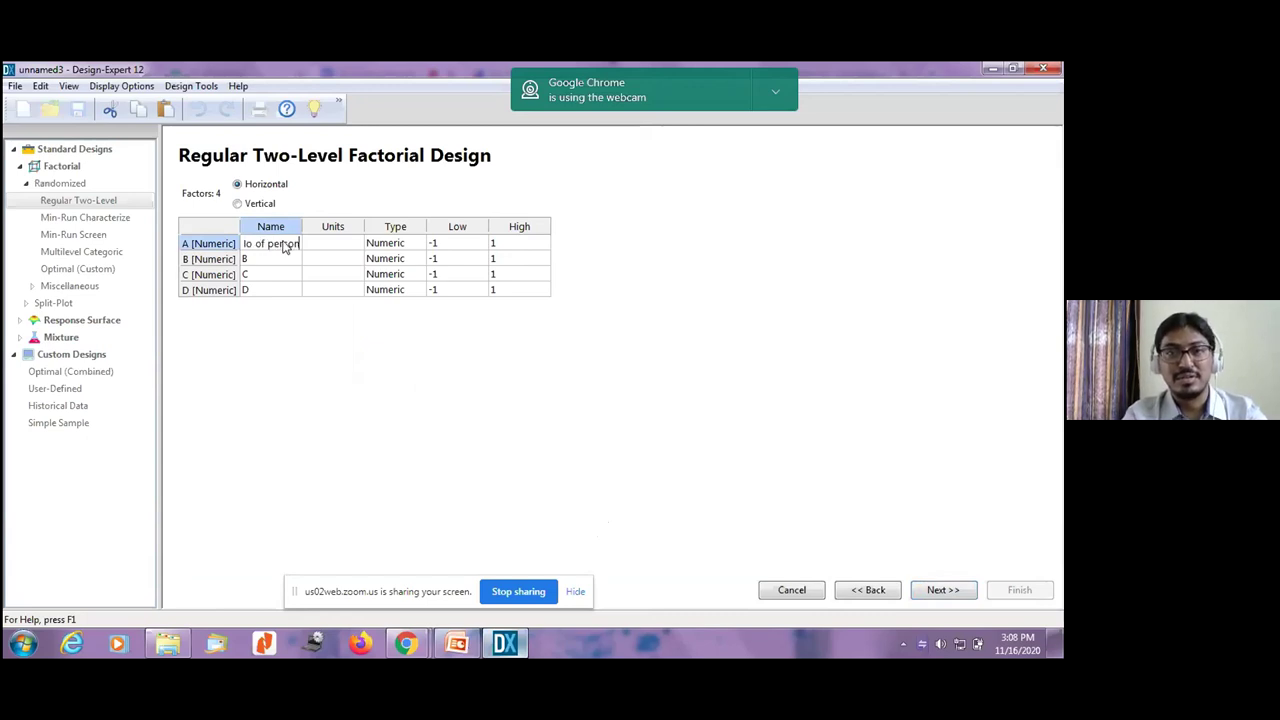
left_click(281, 261)
type("CC wi")
key("BackSpace")
key("BackSpace")
type("of engine")
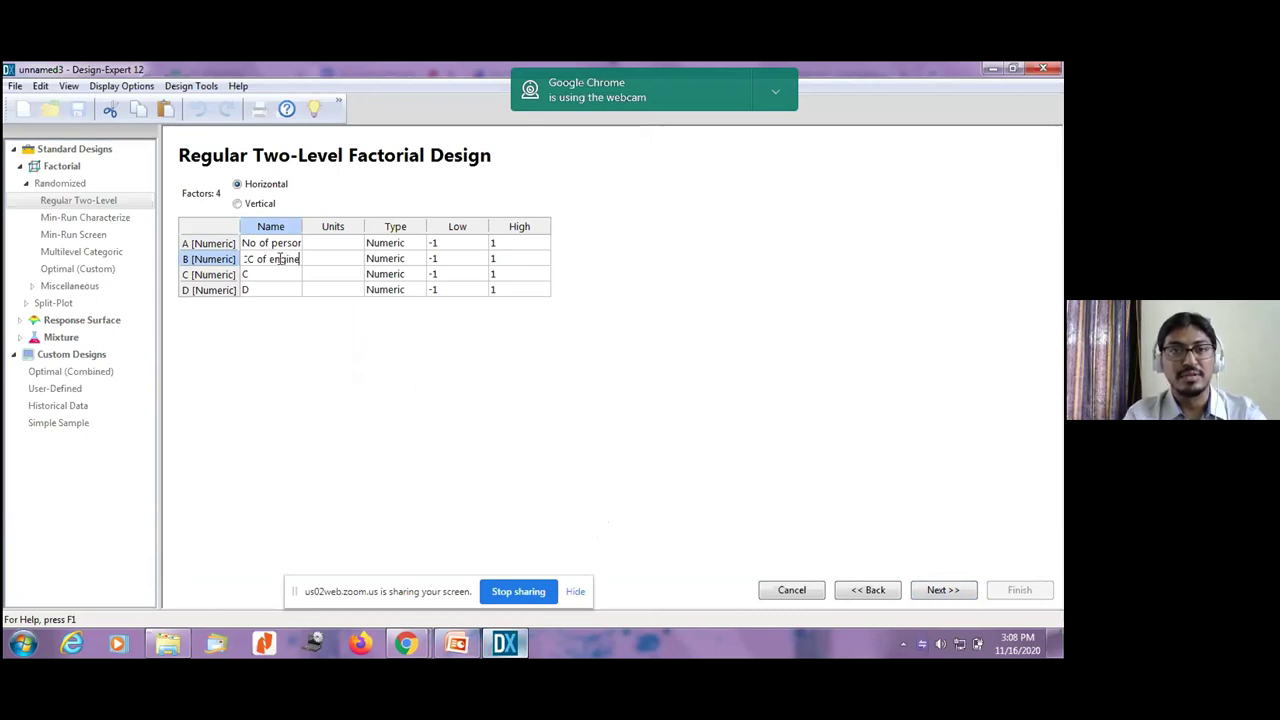
- Name factor C "Avg speed" and factor D "type of riding"
left_click(263, 276)
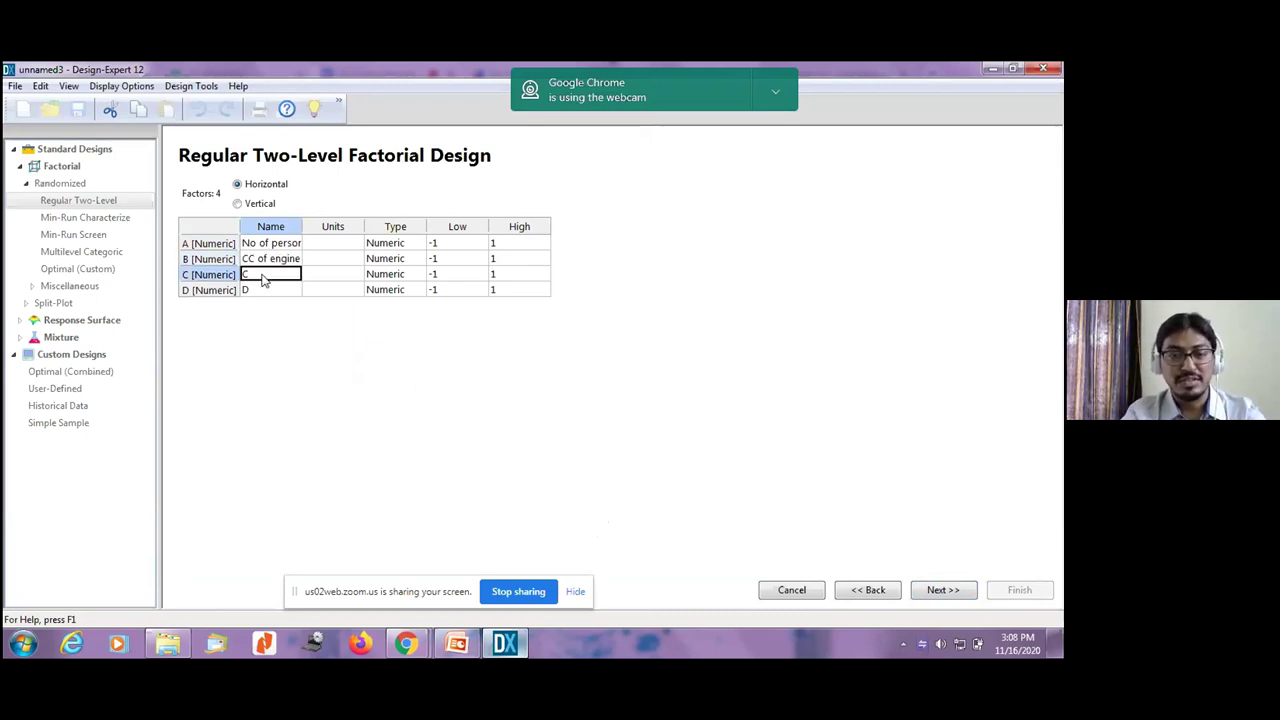
type("Avg p")
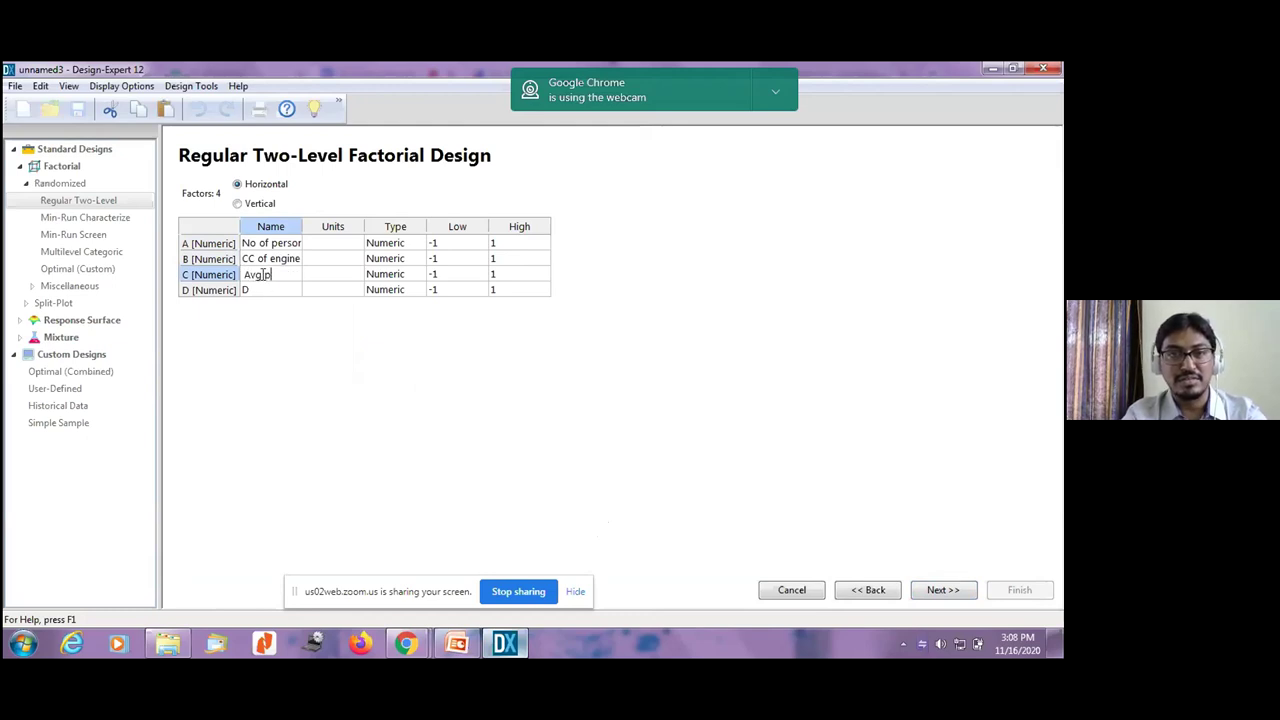
key("BackSpace")
type("speed")
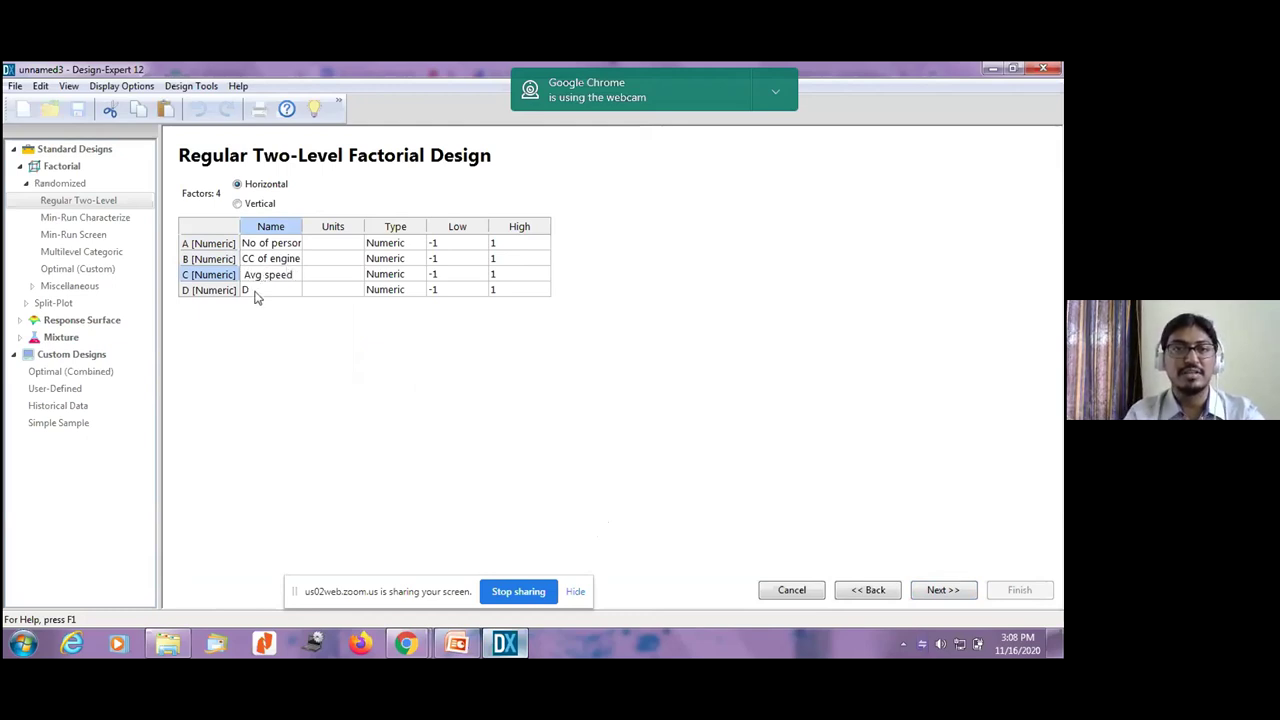
left_click(259, 295)
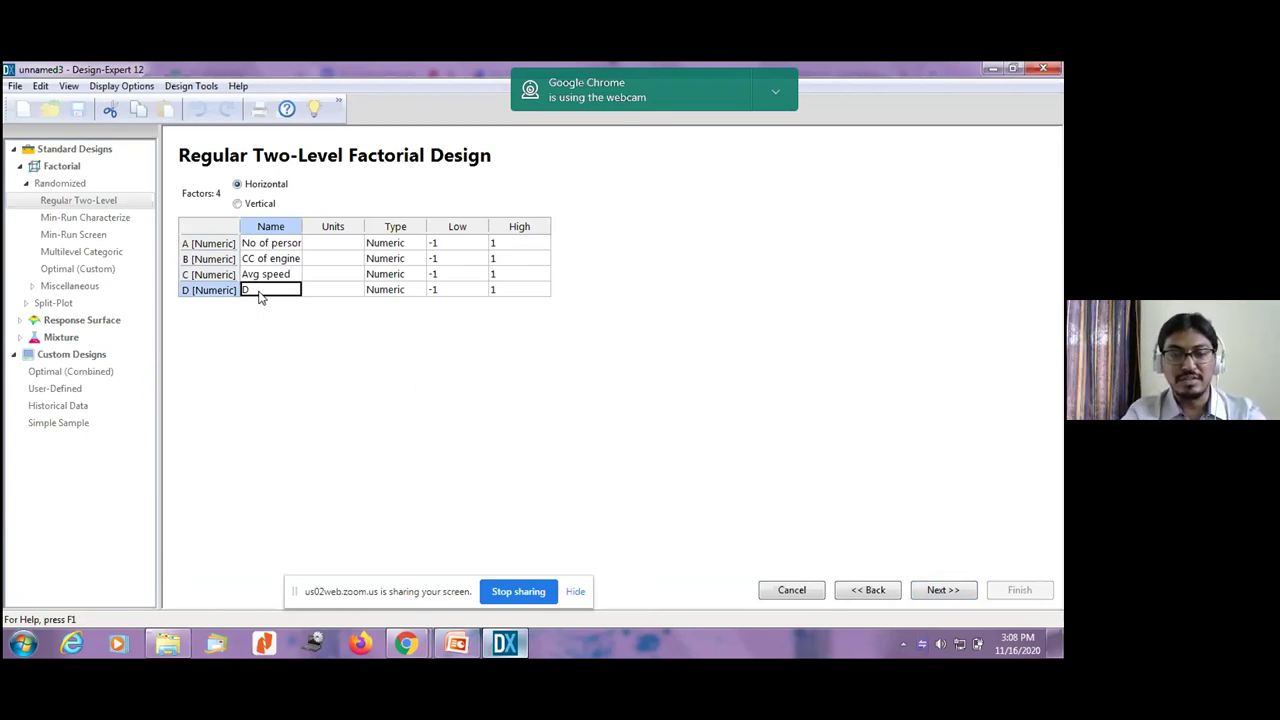
type("type o")
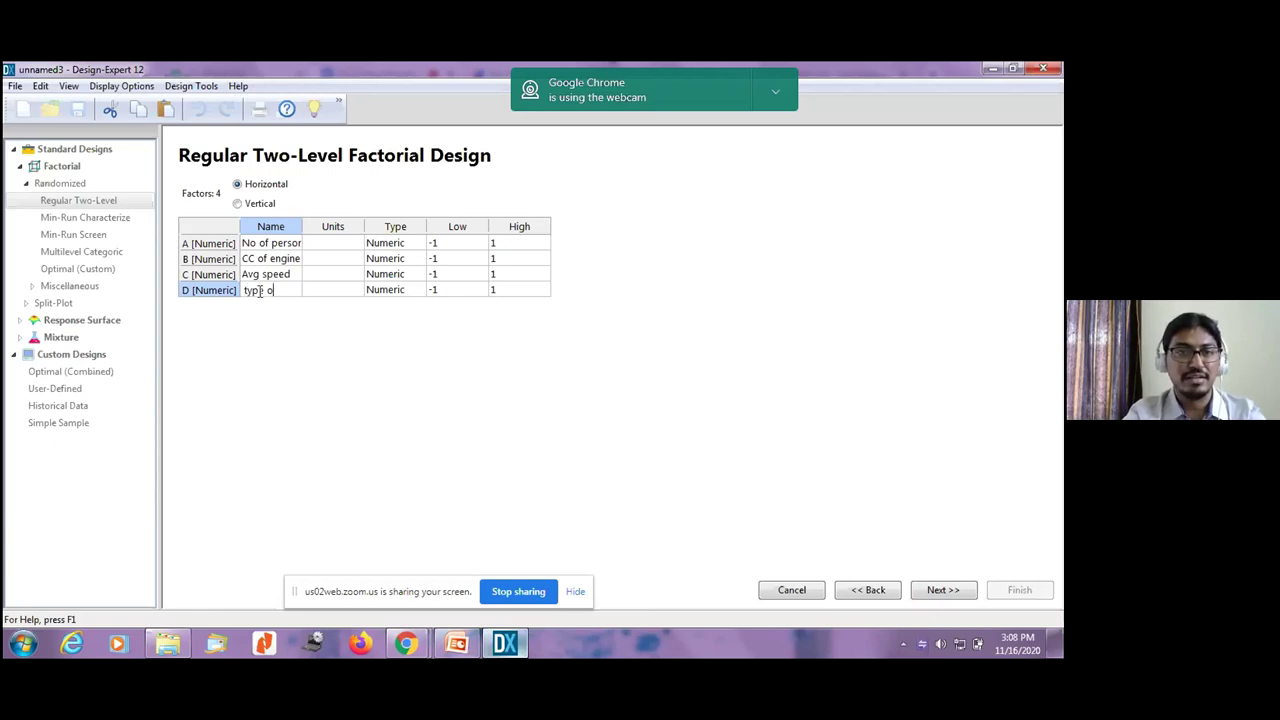
type("f riding")
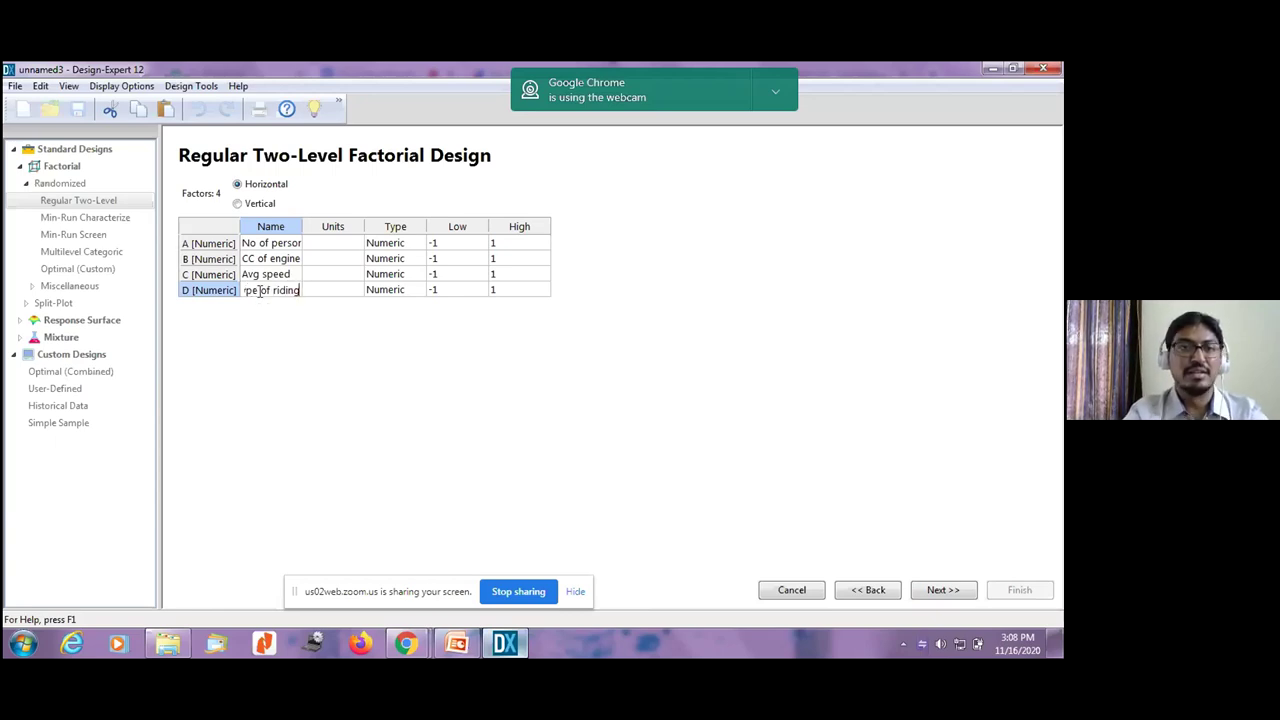
- Set the low and high levels of No of persons to 1 and 2, and of CC of engine to 100 and 150
left_click(465, 245)
type("1")
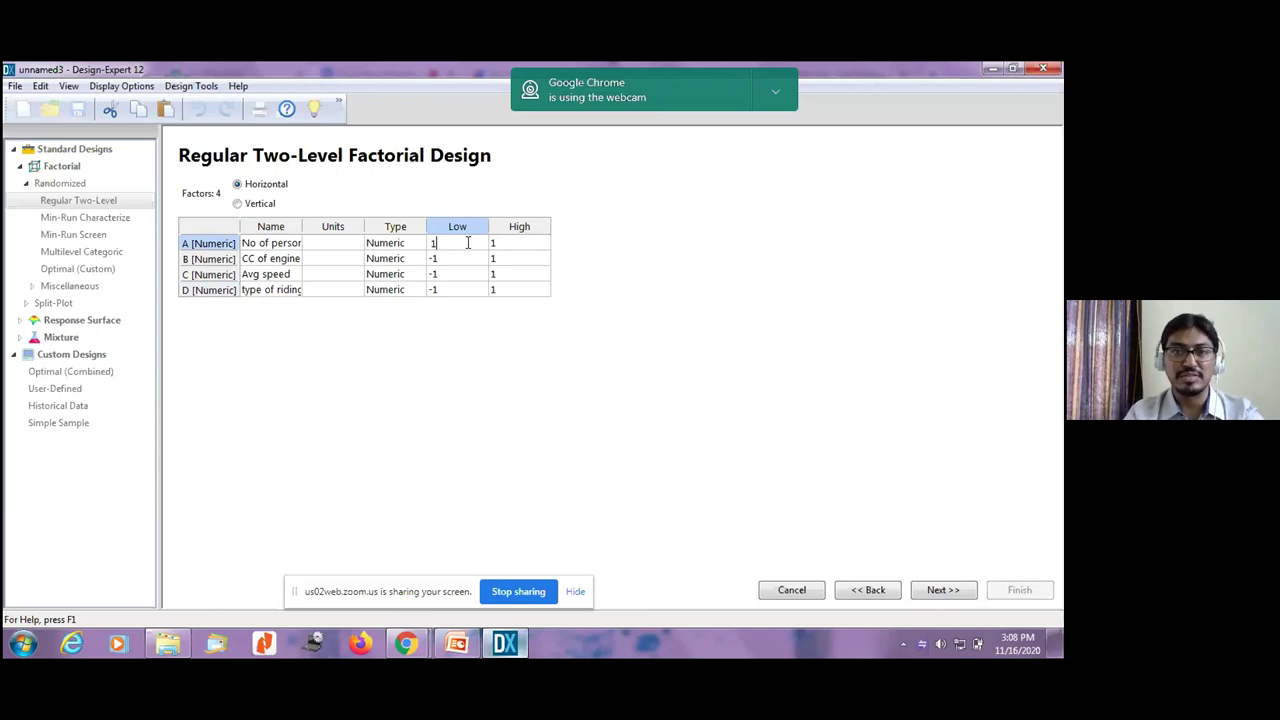
left_click(510, 250)
type("2")
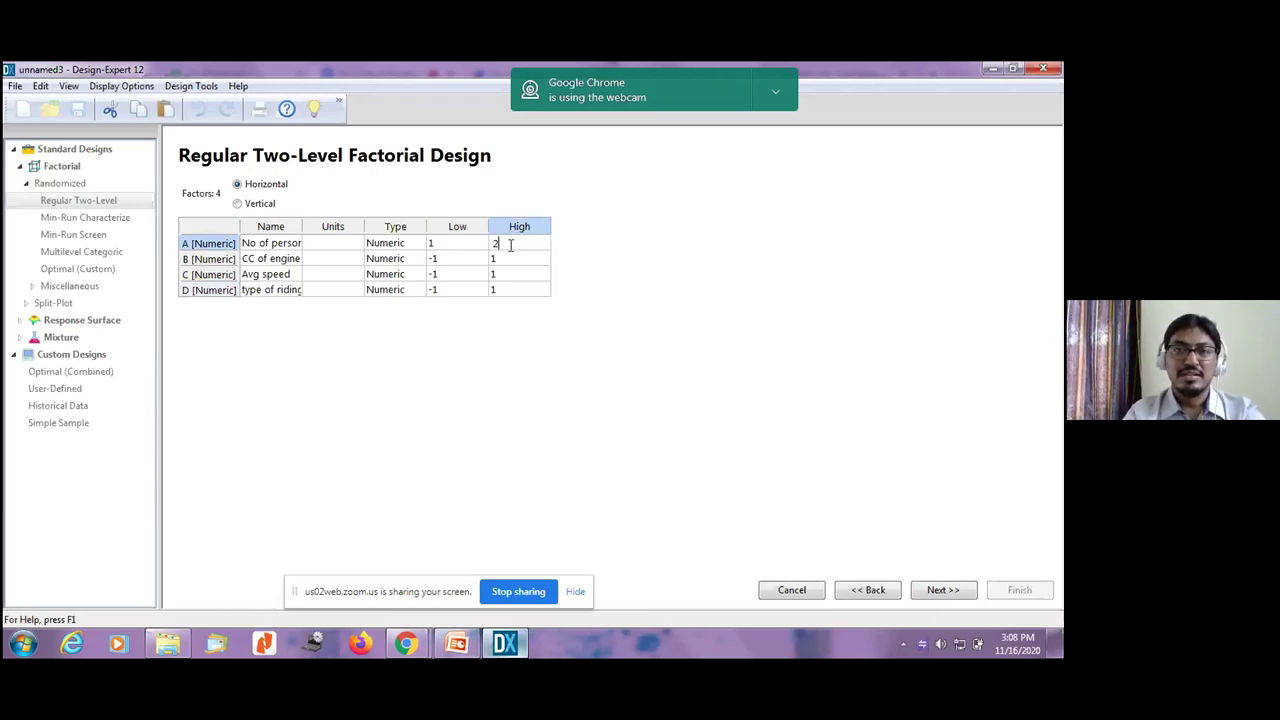
left_click(463, 262)
type("100")
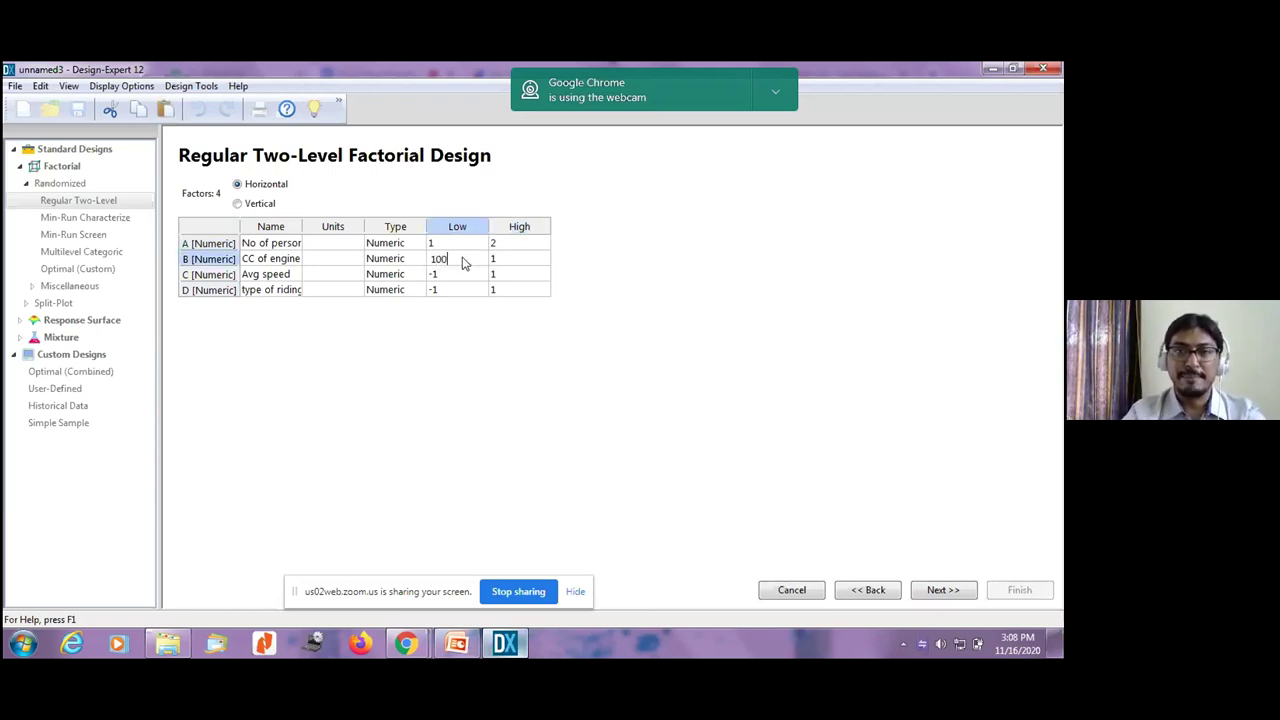
left_click(503, 260)
type("150")
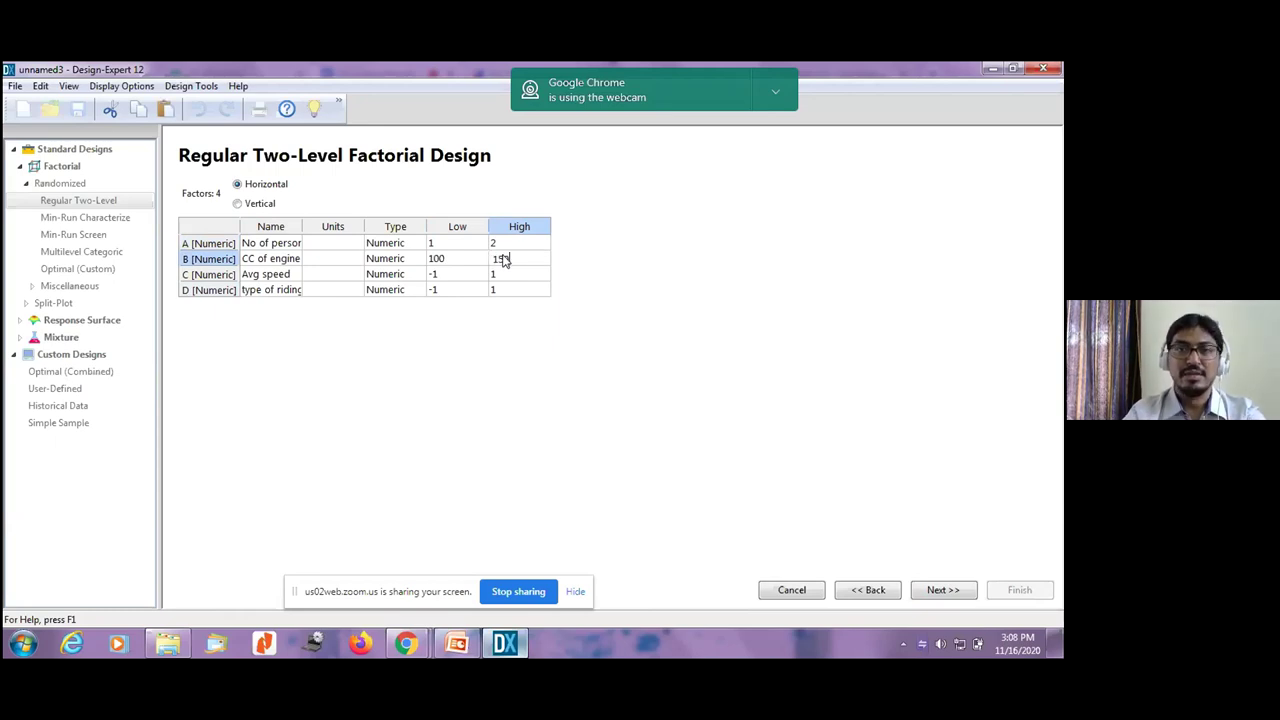
- Set the low and high levels of the four-factor design's Avg speed factor to 50 and 70
left_click(463, 274)
type("50")
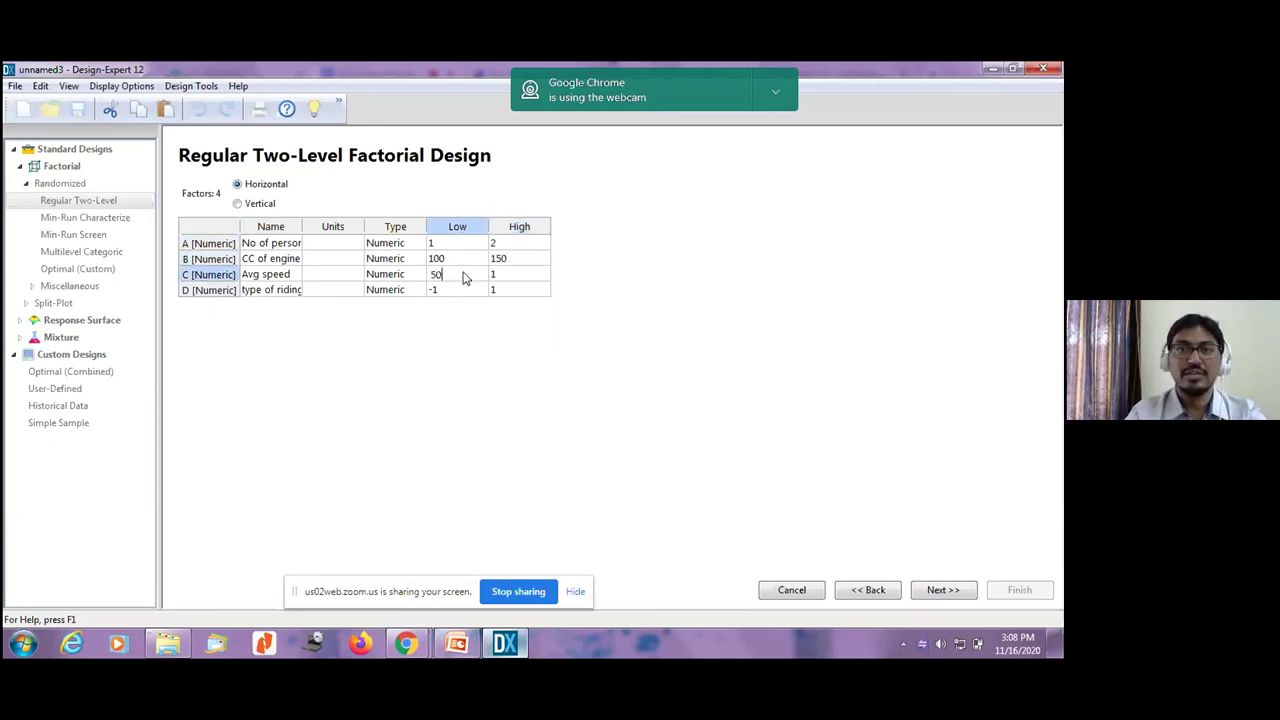
left_click(505, 276)
type("70")
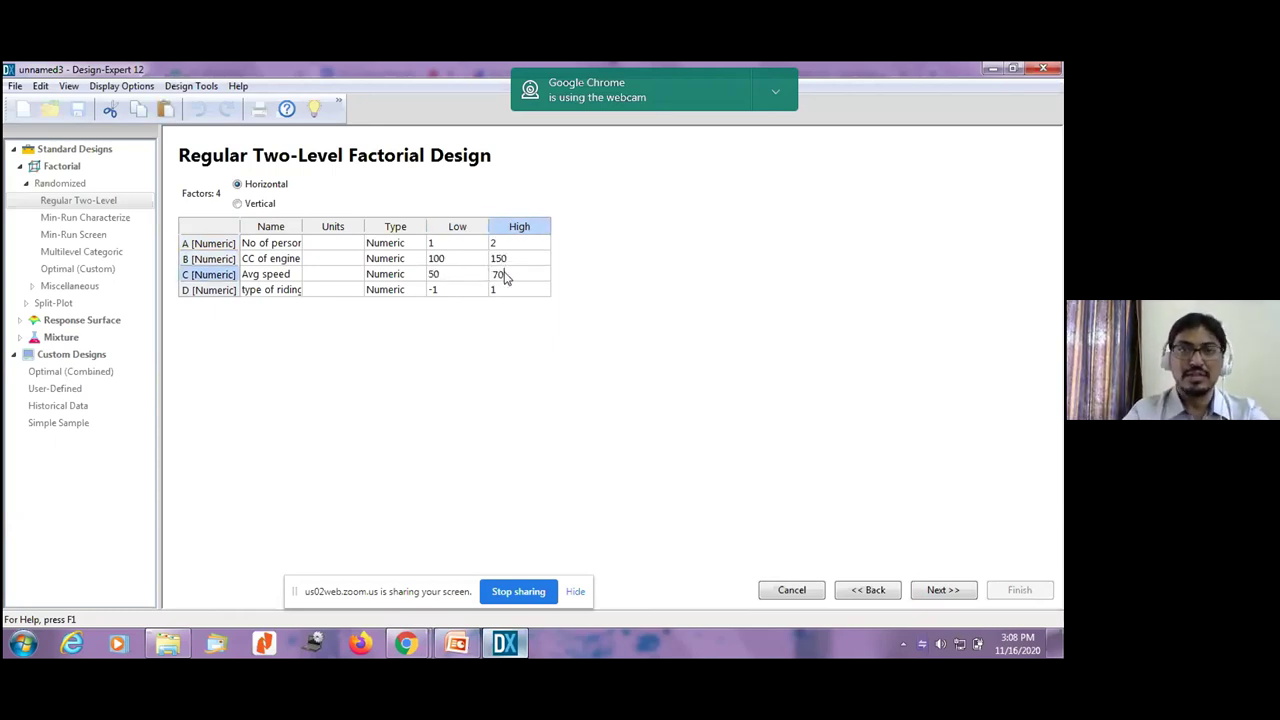
- Try to enter a non-numeric low level for the type of riding factor
left_click(454, 298)
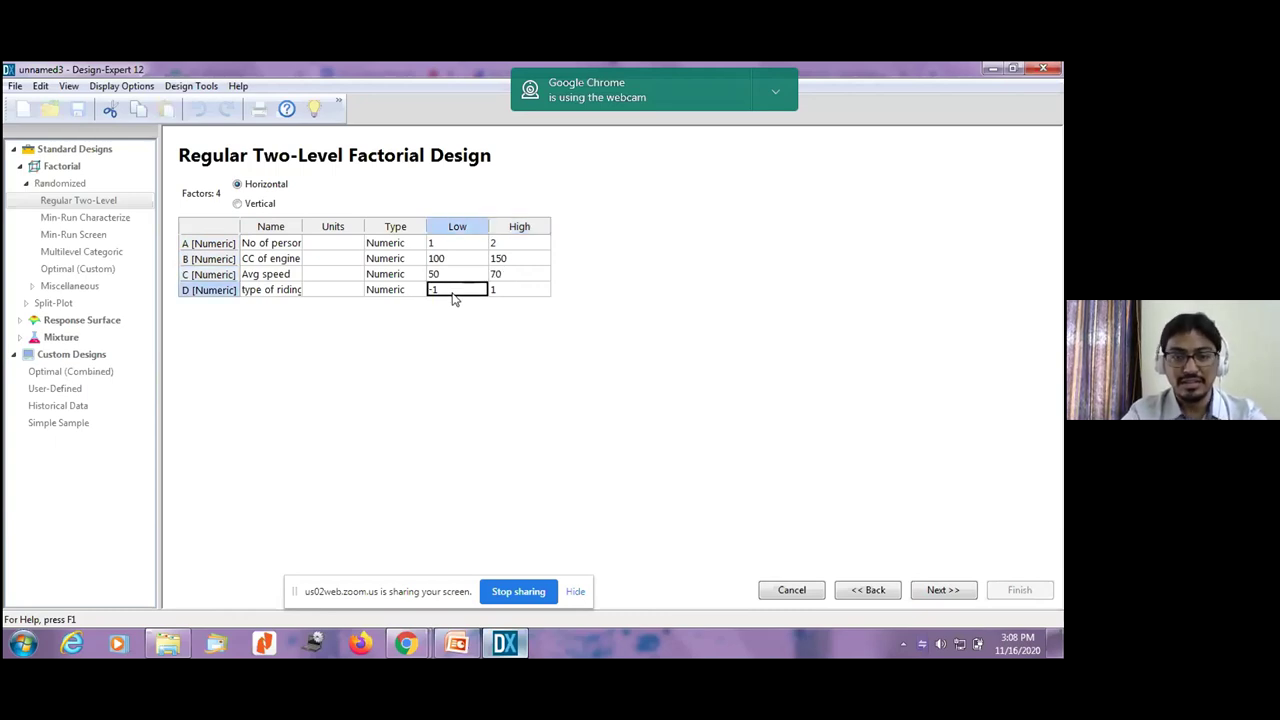
left_click(503, 292)
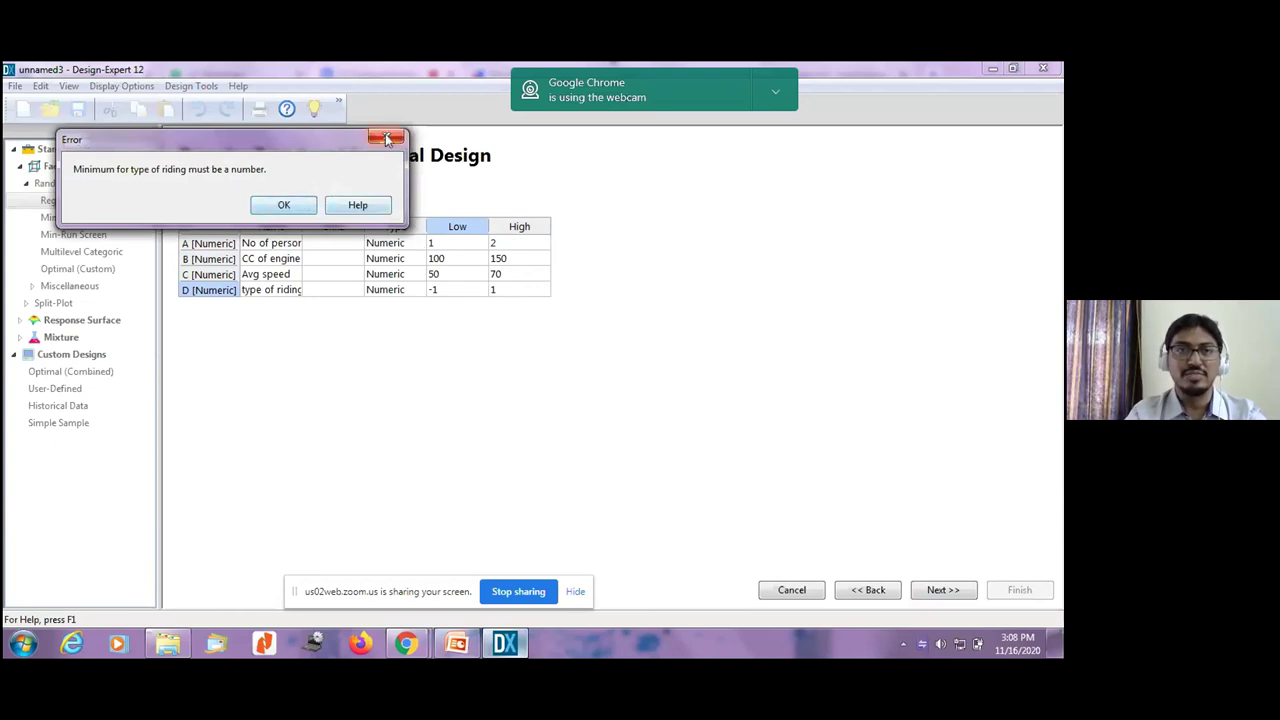
left_click(284, 205)
left_click(438, 291)
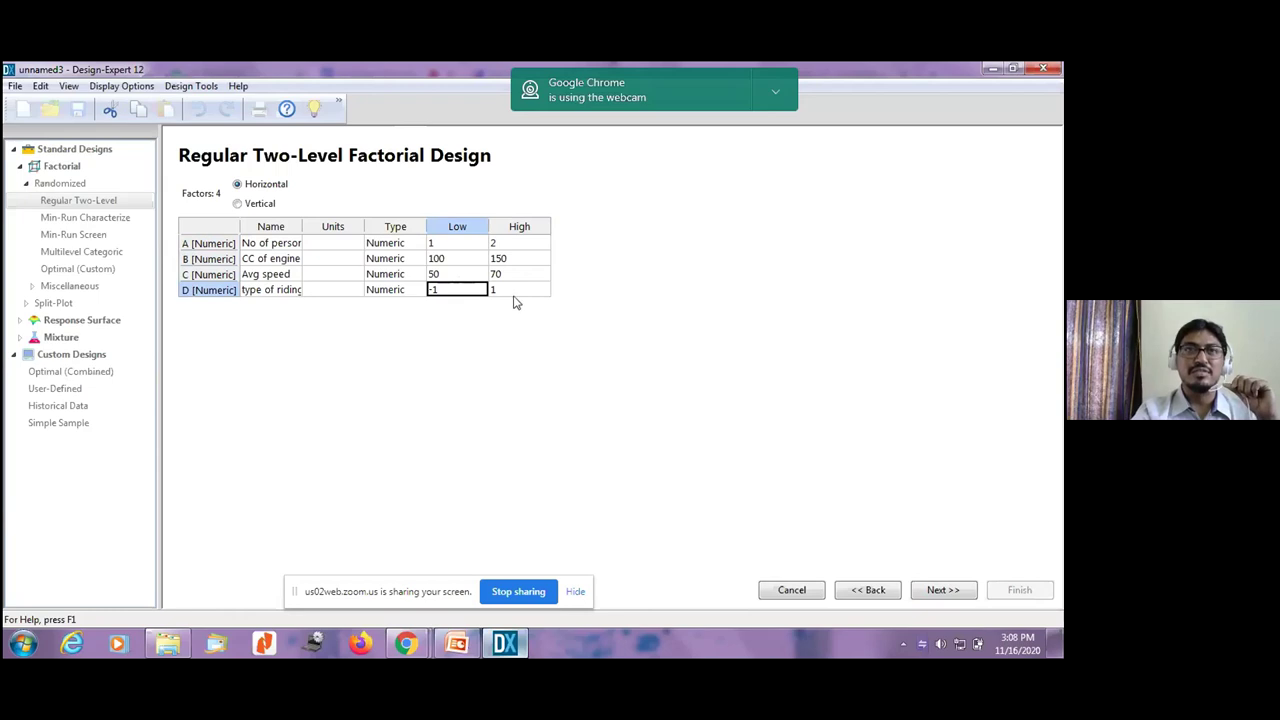
- Accept the factor definitions and name the single response "Mileage"
left_click(948, 593)
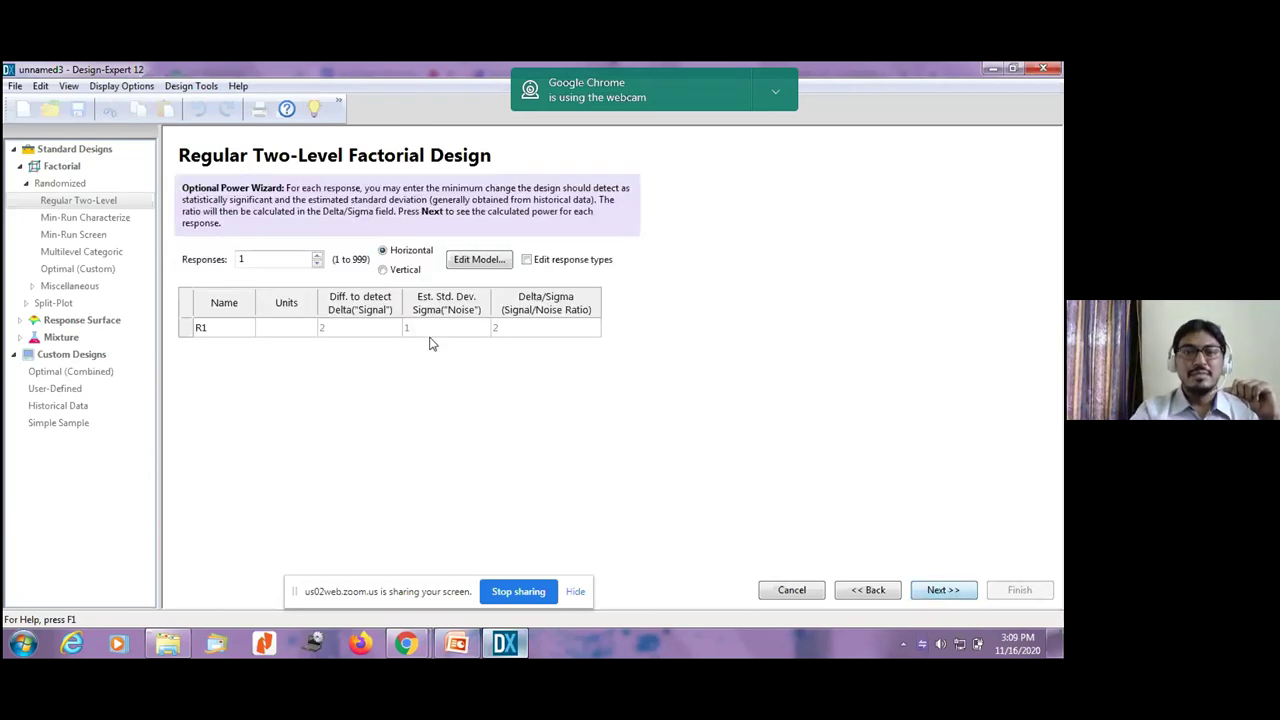
left_click(238, 333)
type("ile")
key("BackSpace")
key("BackSpace")
key("BackSpace")
type("Mileage")
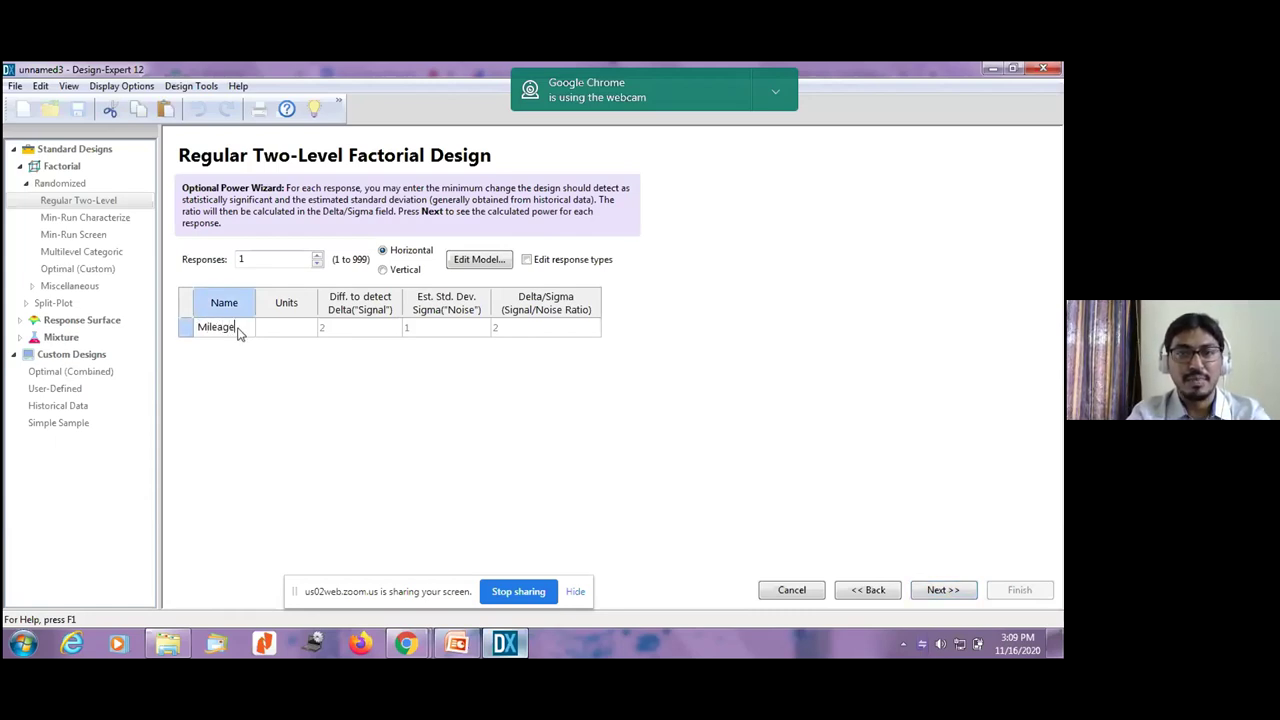
- Finish the four-factor design to generate its run table and select the Mileage response cell of run 1
left_click(950, 594)
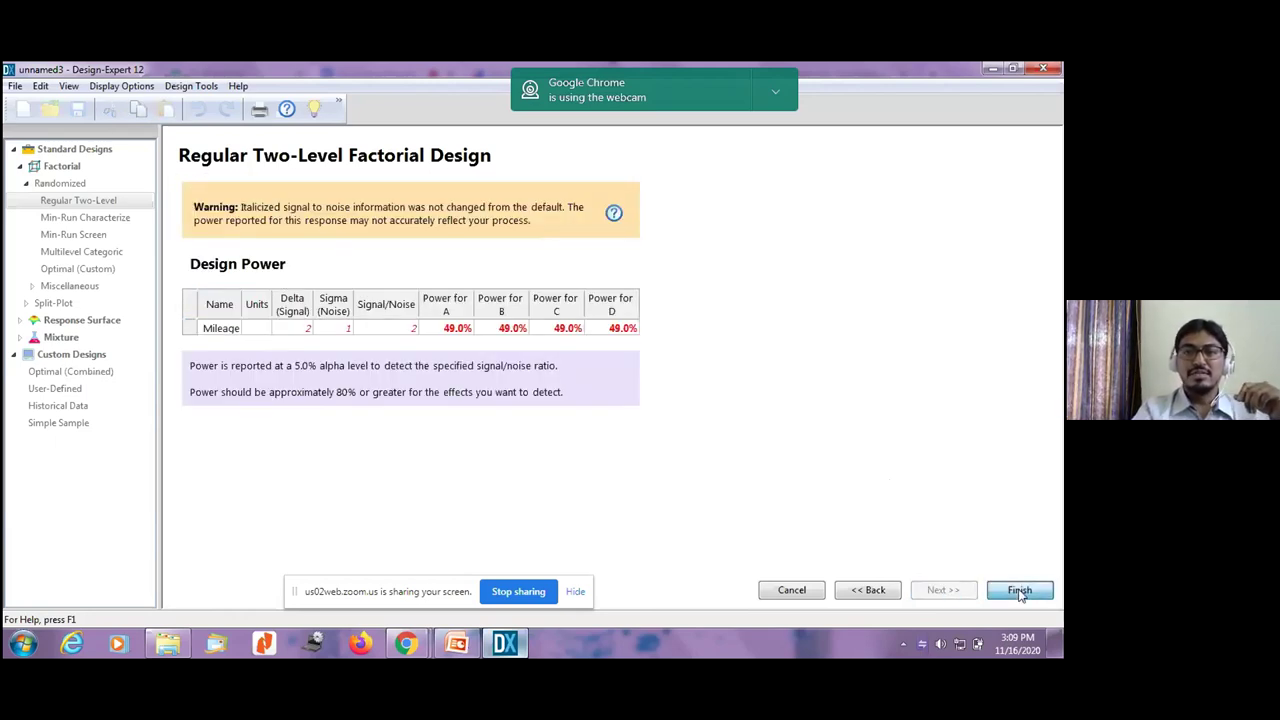
left_click(1020, 591)
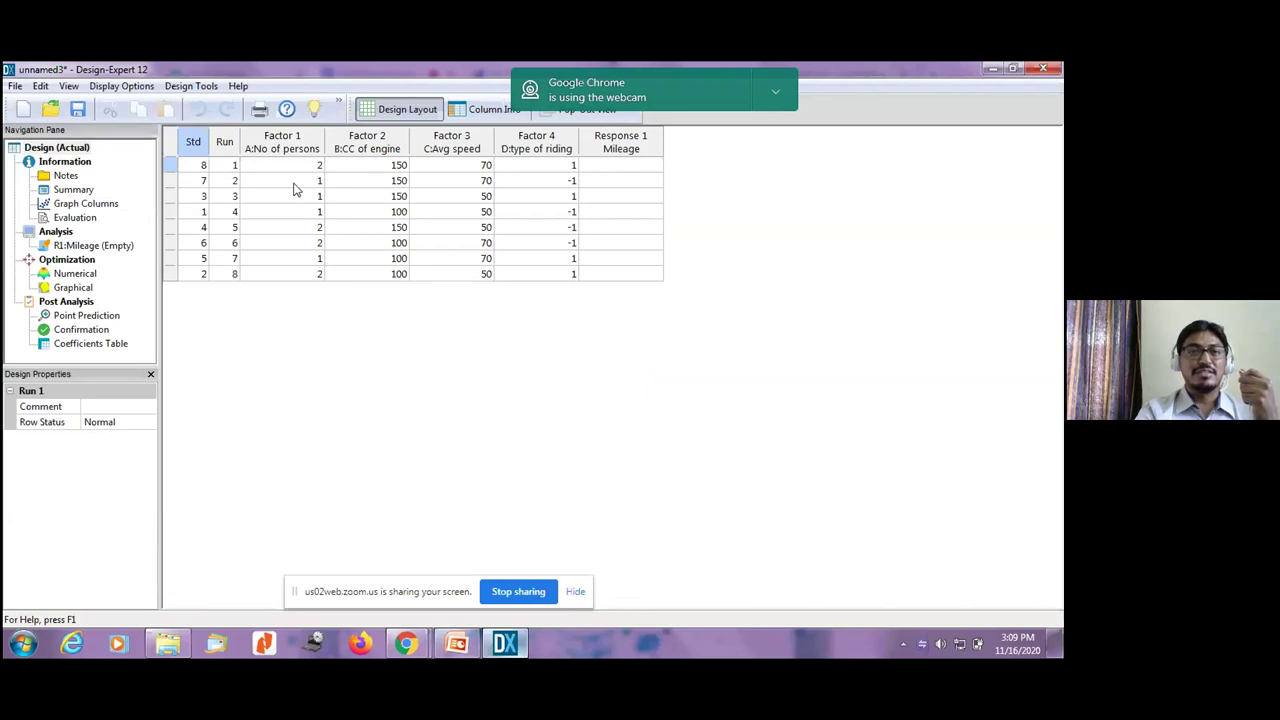
left_click(614, 184)
left_click(616, 167)
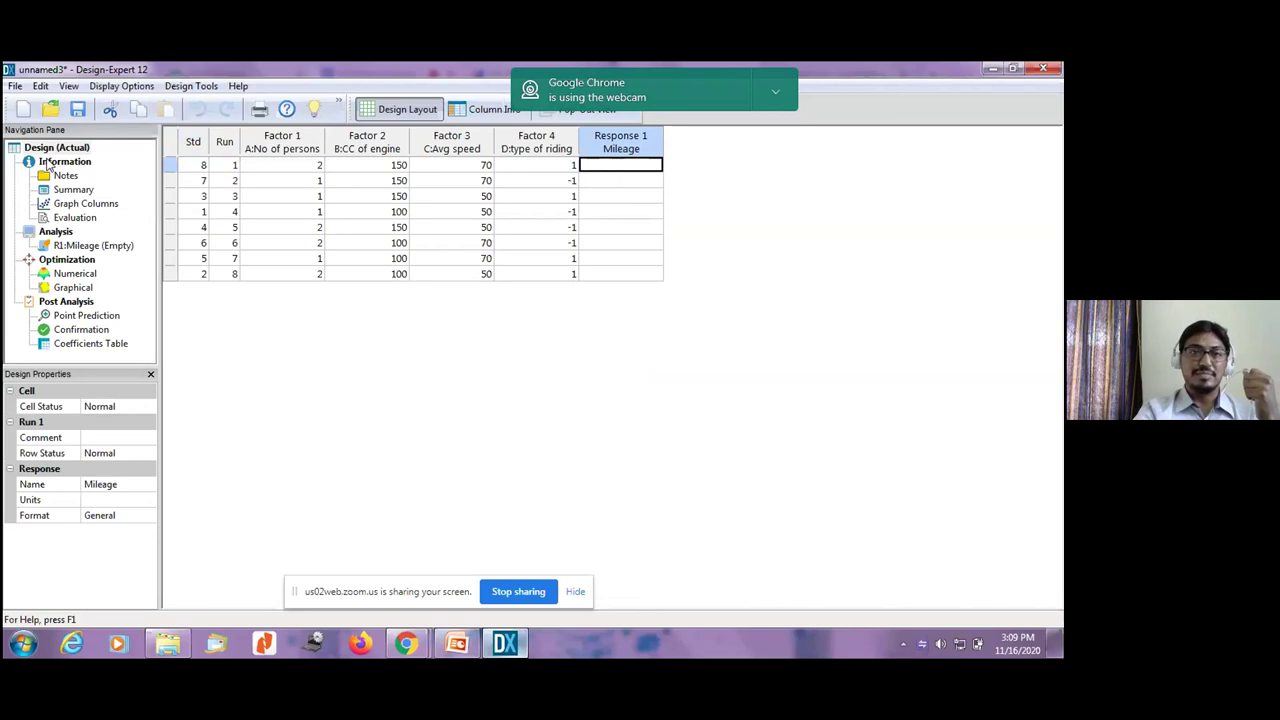
- Start another new design without reusing the four-factor design's information, discarding the changes to unnamed3
left_click(16, 88)
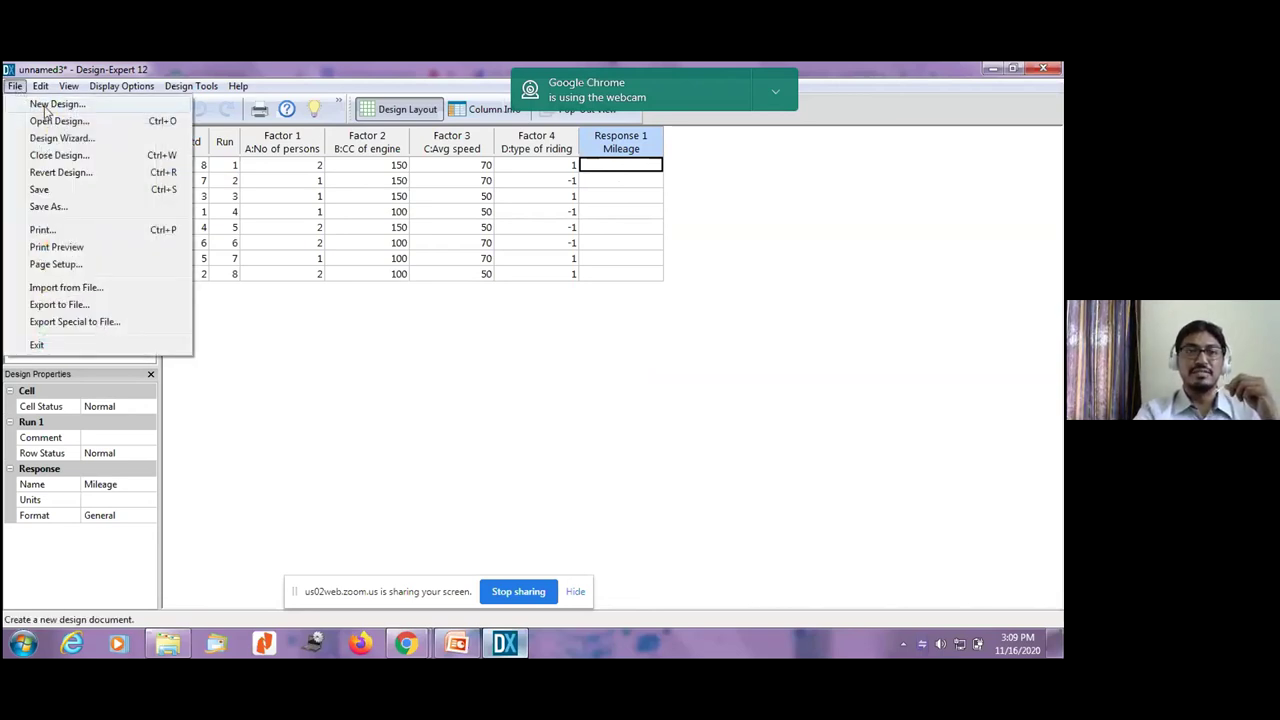
left_click(45, 106)
left_click(578, 352)
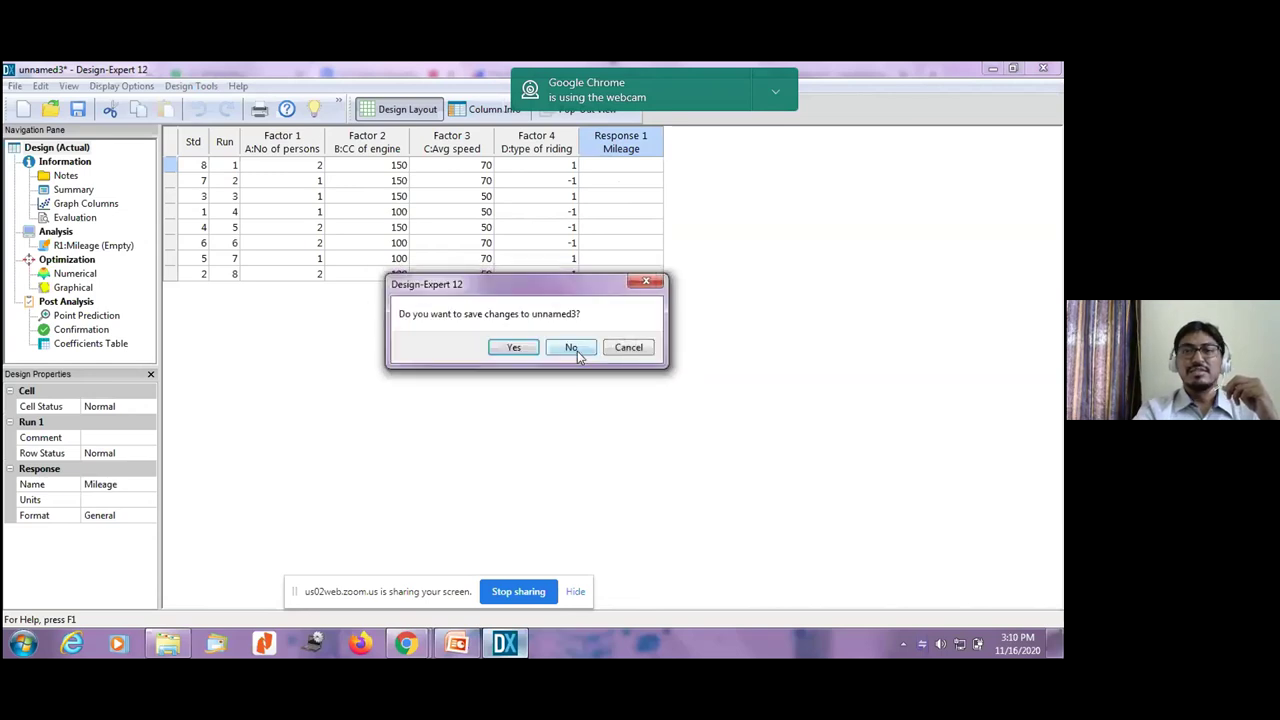
left_click(571, 348)
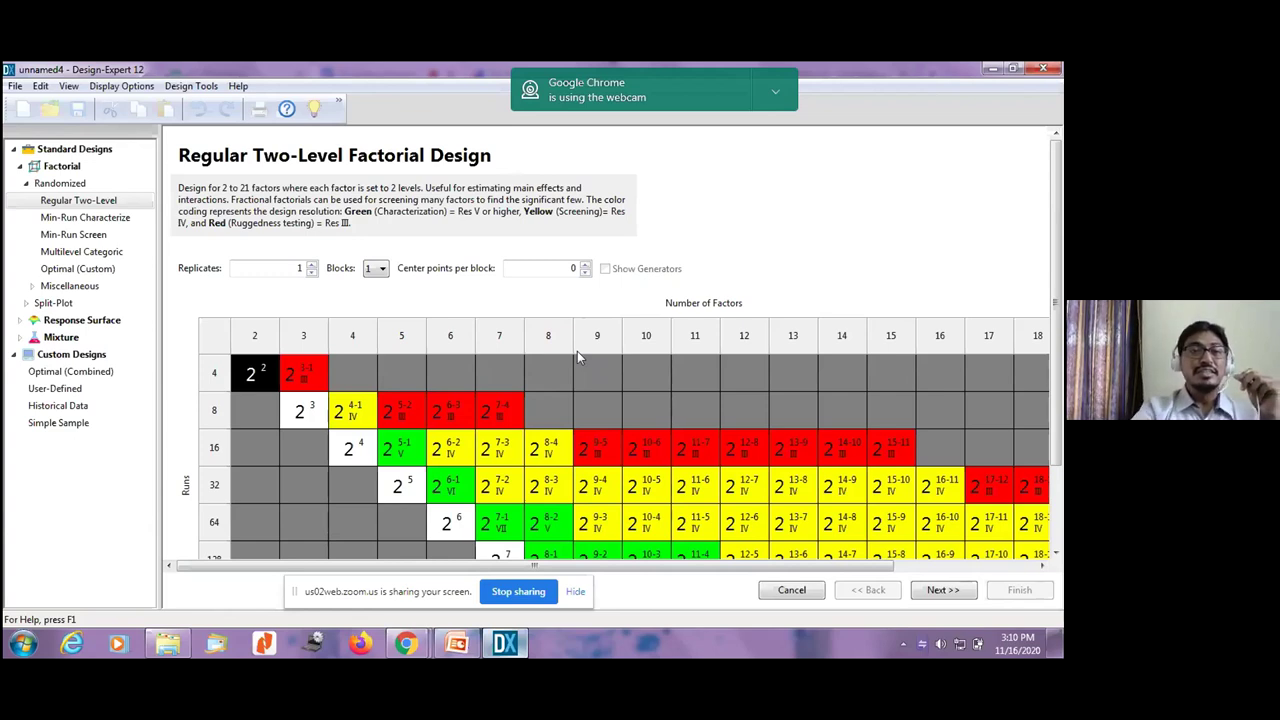
- Expand the miscellaneous randomized factorial designs, choose the Optimal (Custom) factorial design and set its categoric factors to 3
double_click(61, 289)
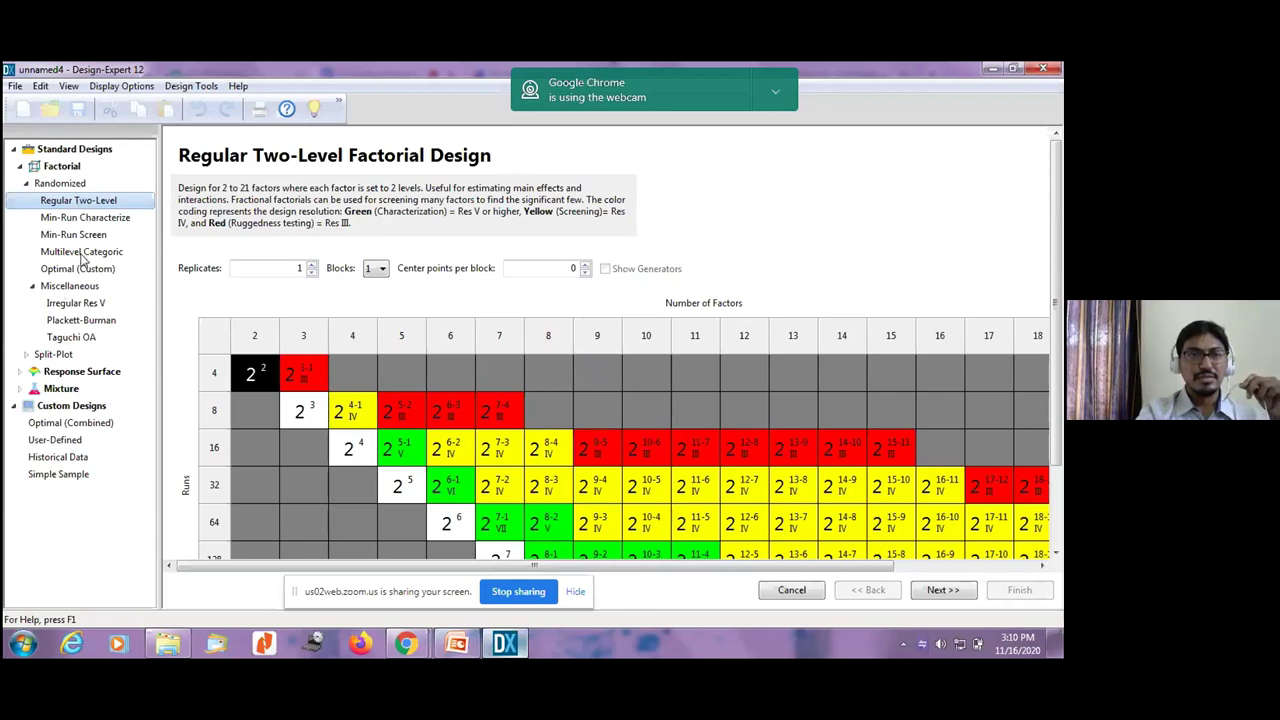
left_click(71, 272)
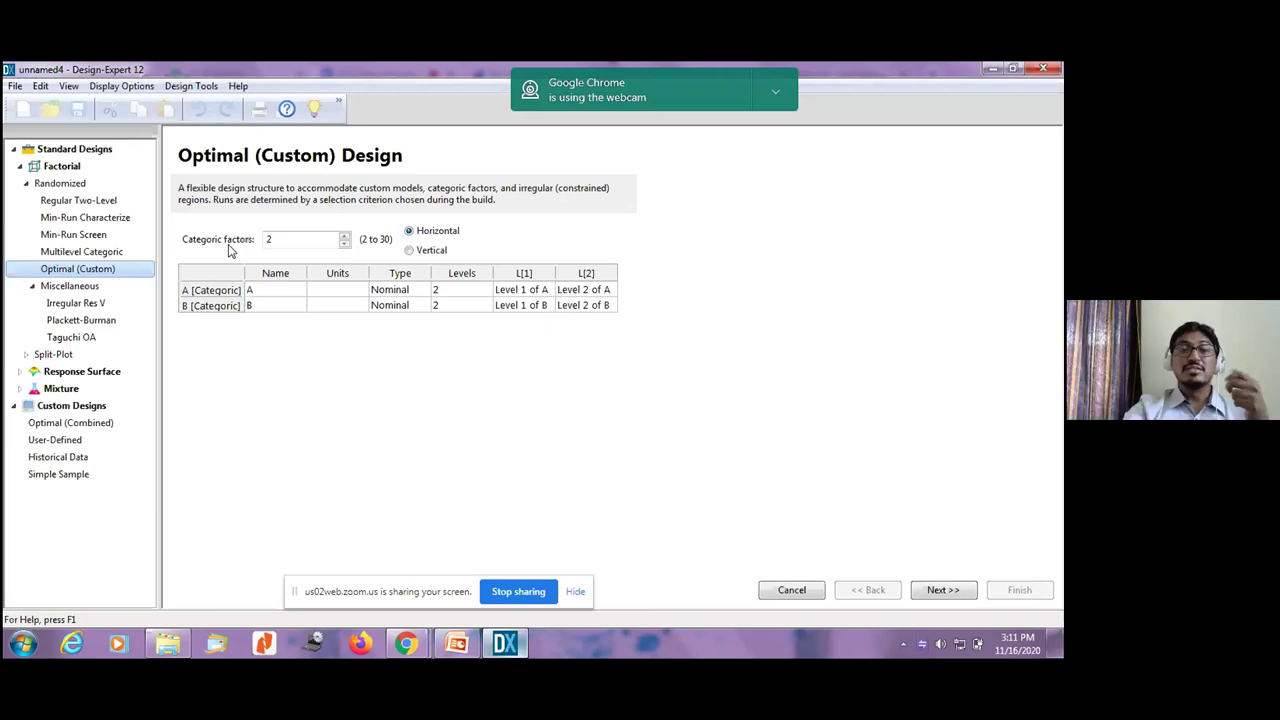
left_click(344, 236)
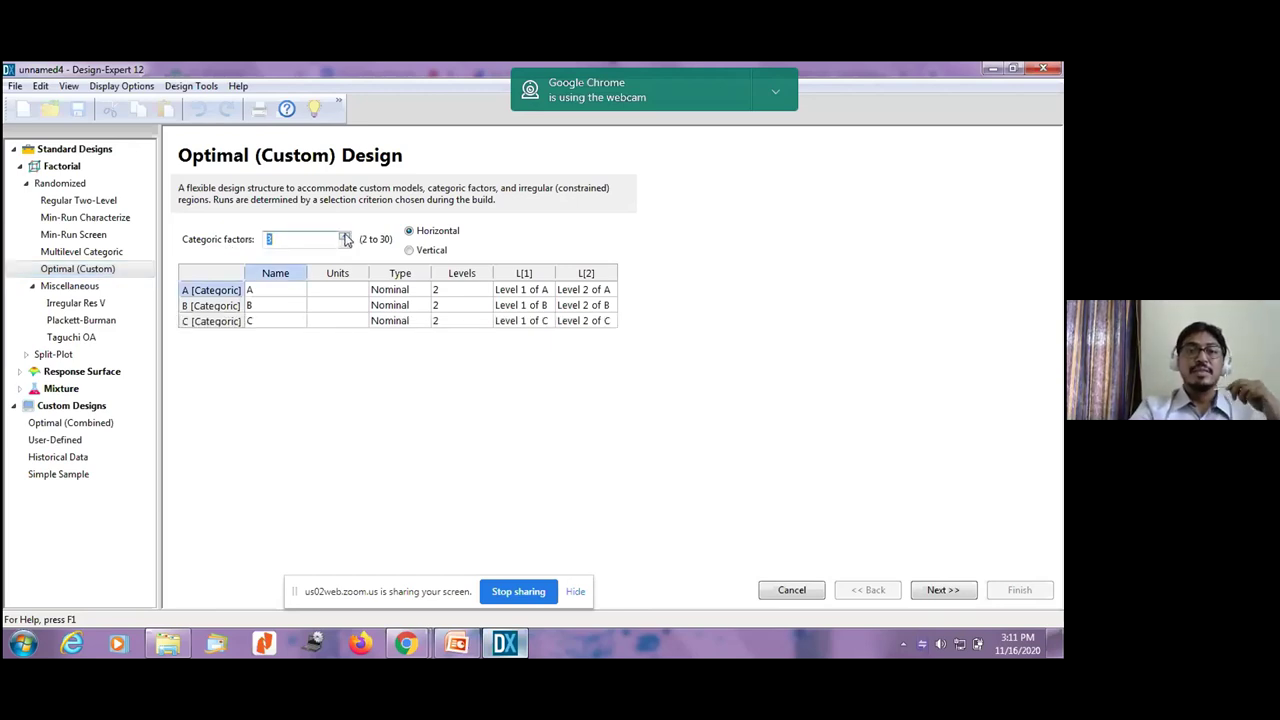
- Set the number of levels to 3 for each of the categoric factors A, B and C
left_click(277, 289)
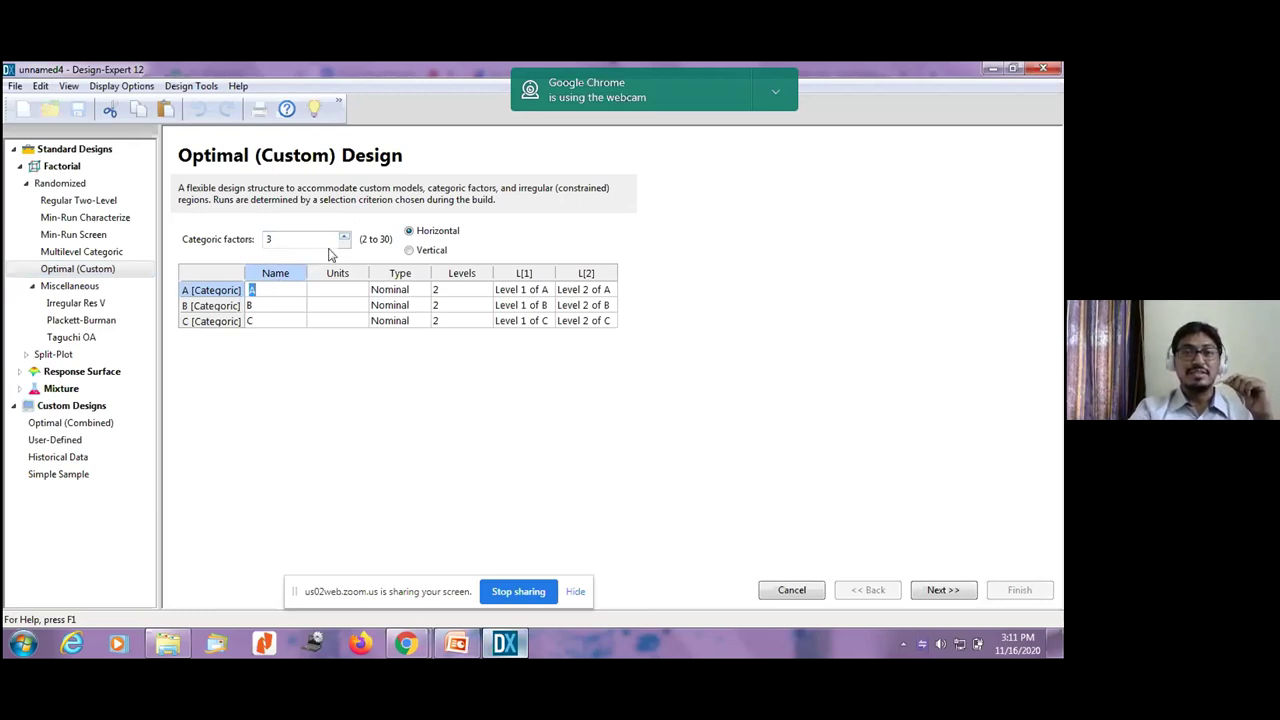
left_click(448, 291)
type("3")
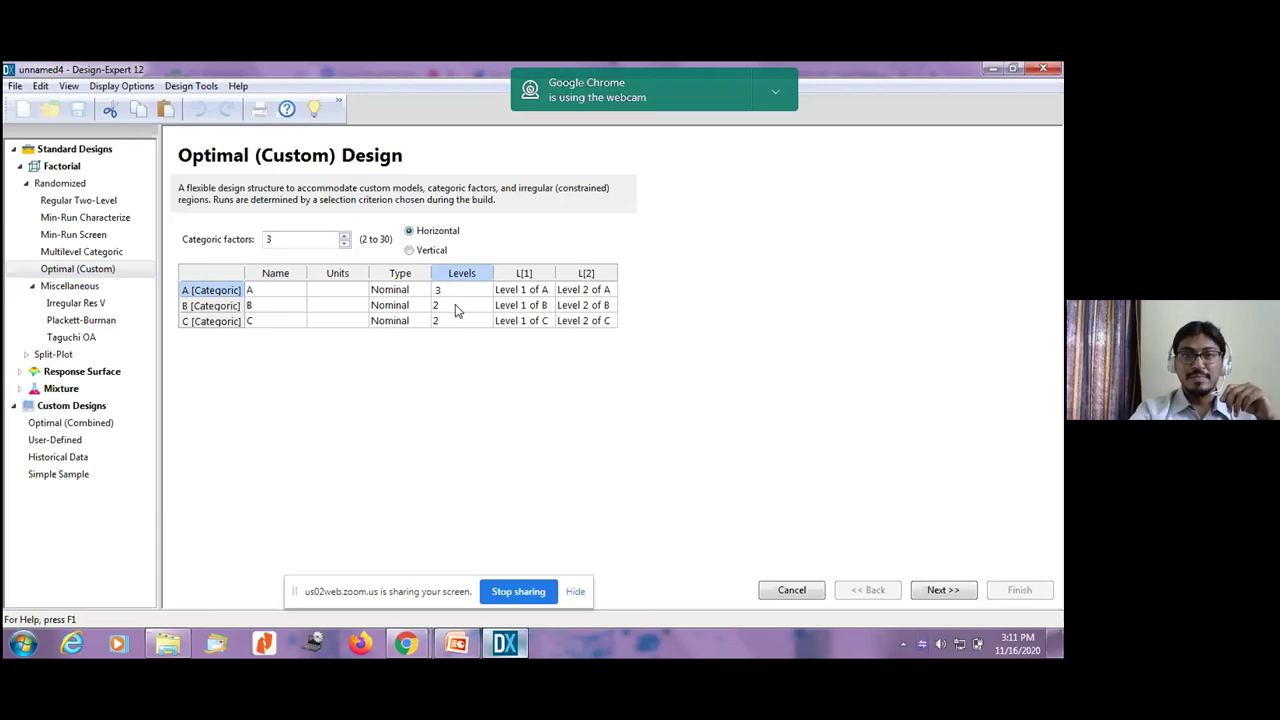
left_click(456, 308)
type("3")
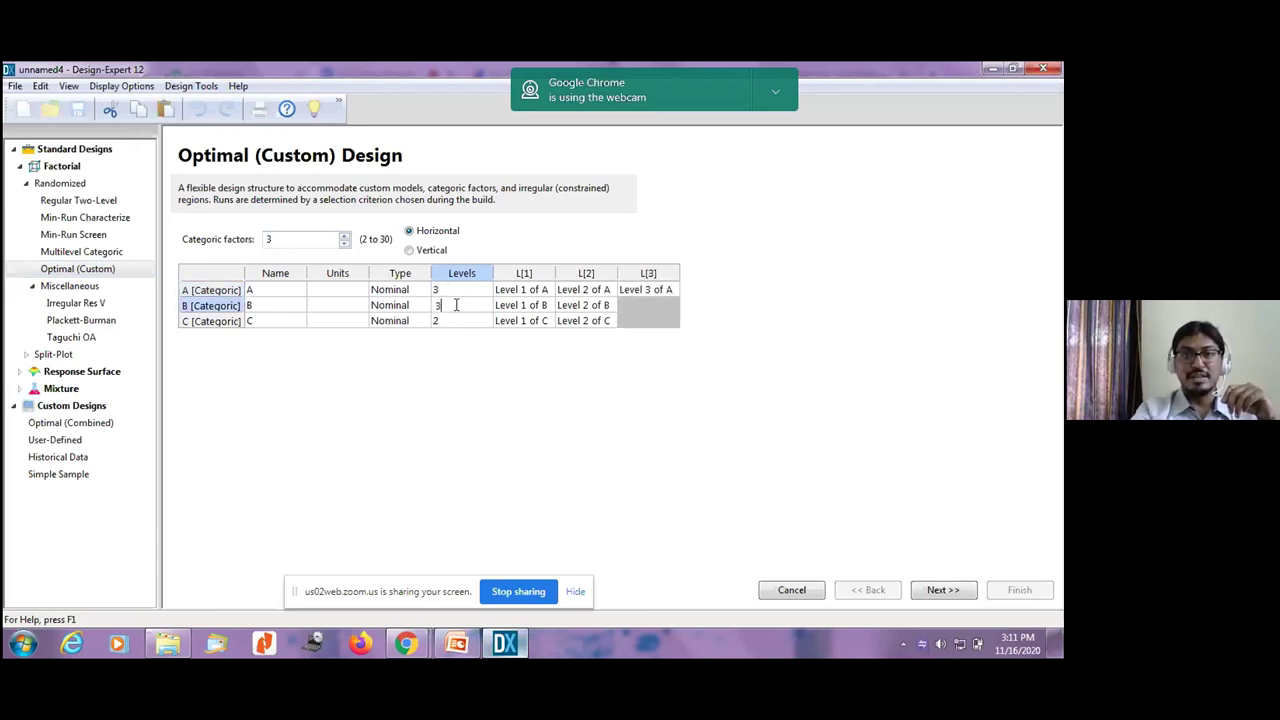
left_click(456, 321)
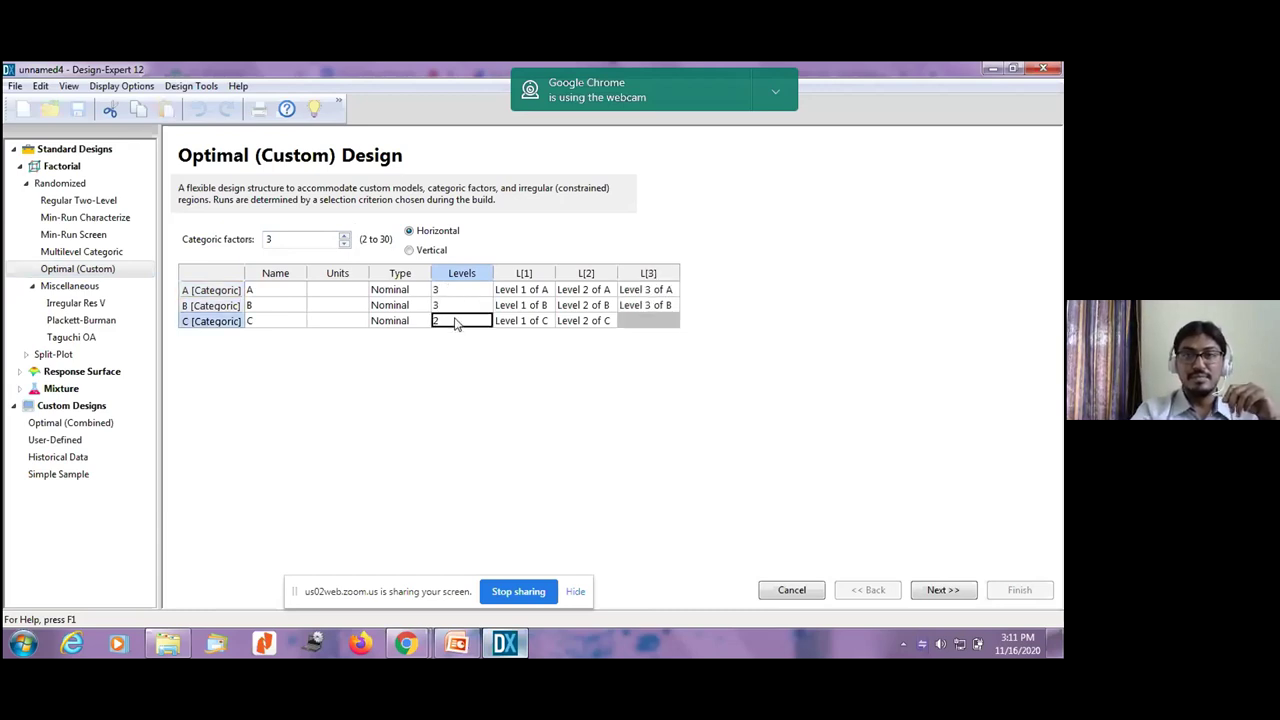
type("3")
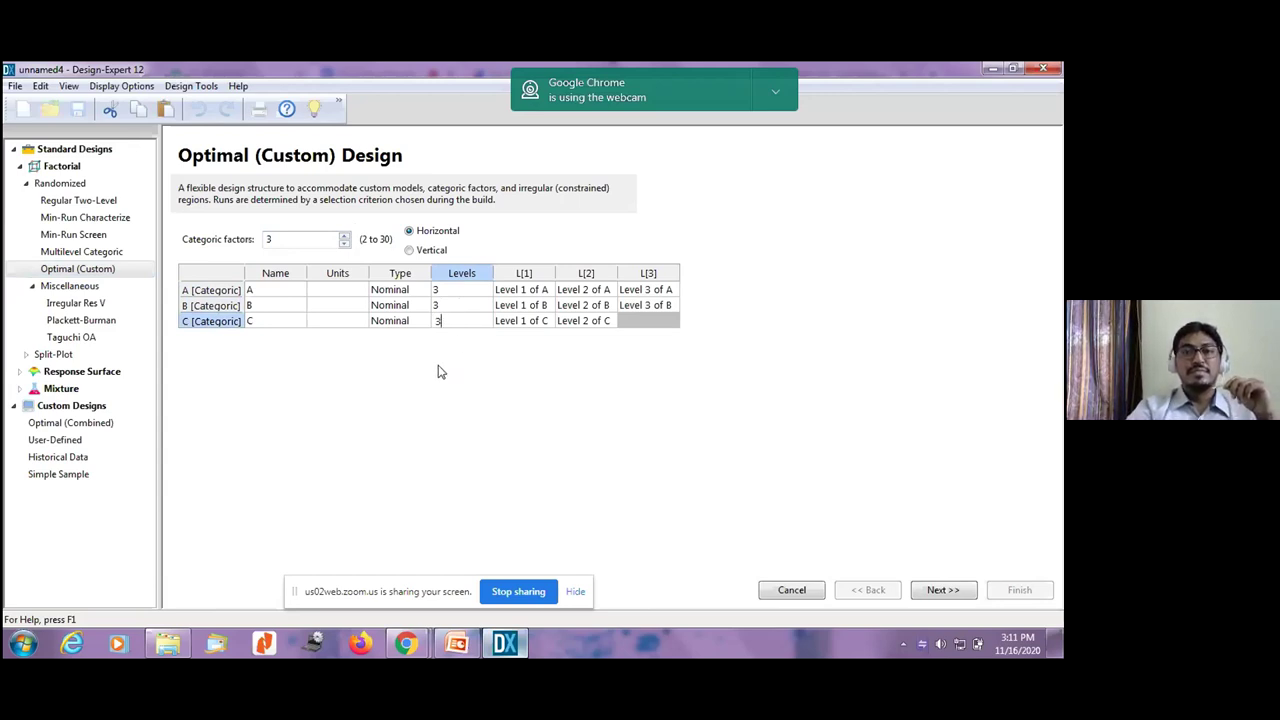
- Name factor A "No of Persons", factor B "CC of engine" and factor C "Avg Speed"
left_click(288, 292)
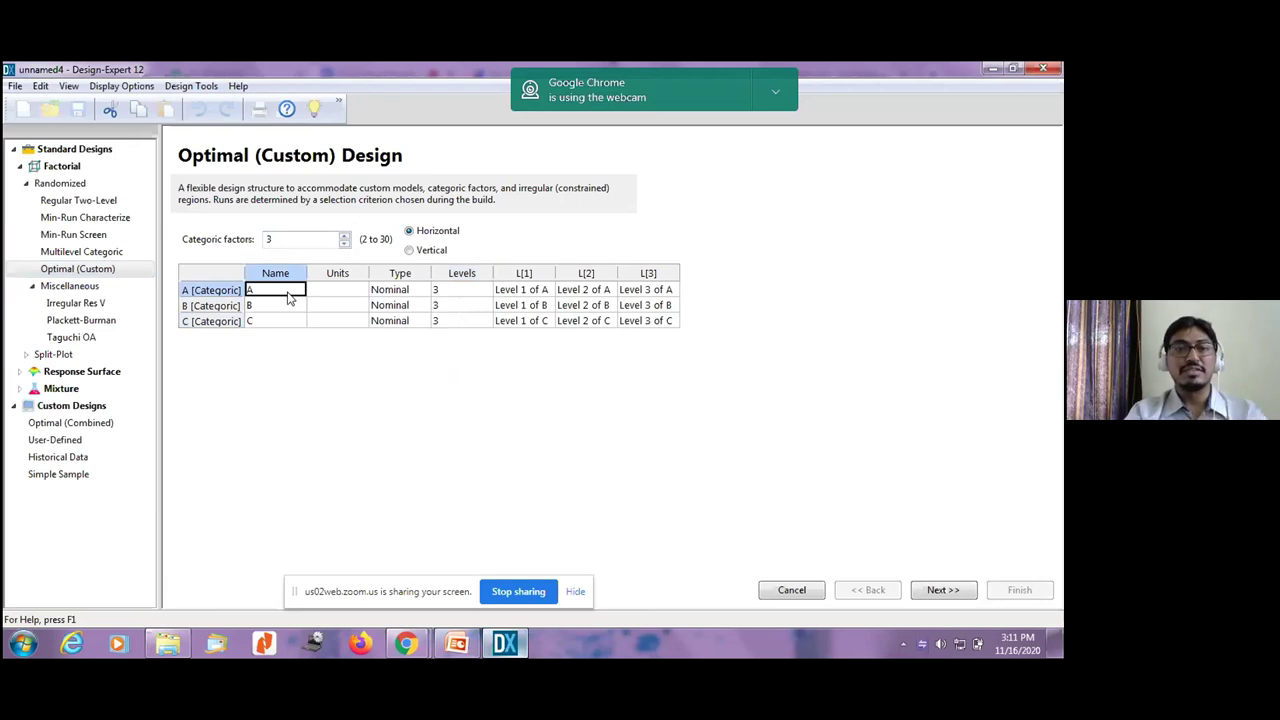
type("No")
key("BackSpace")
type("o of ")
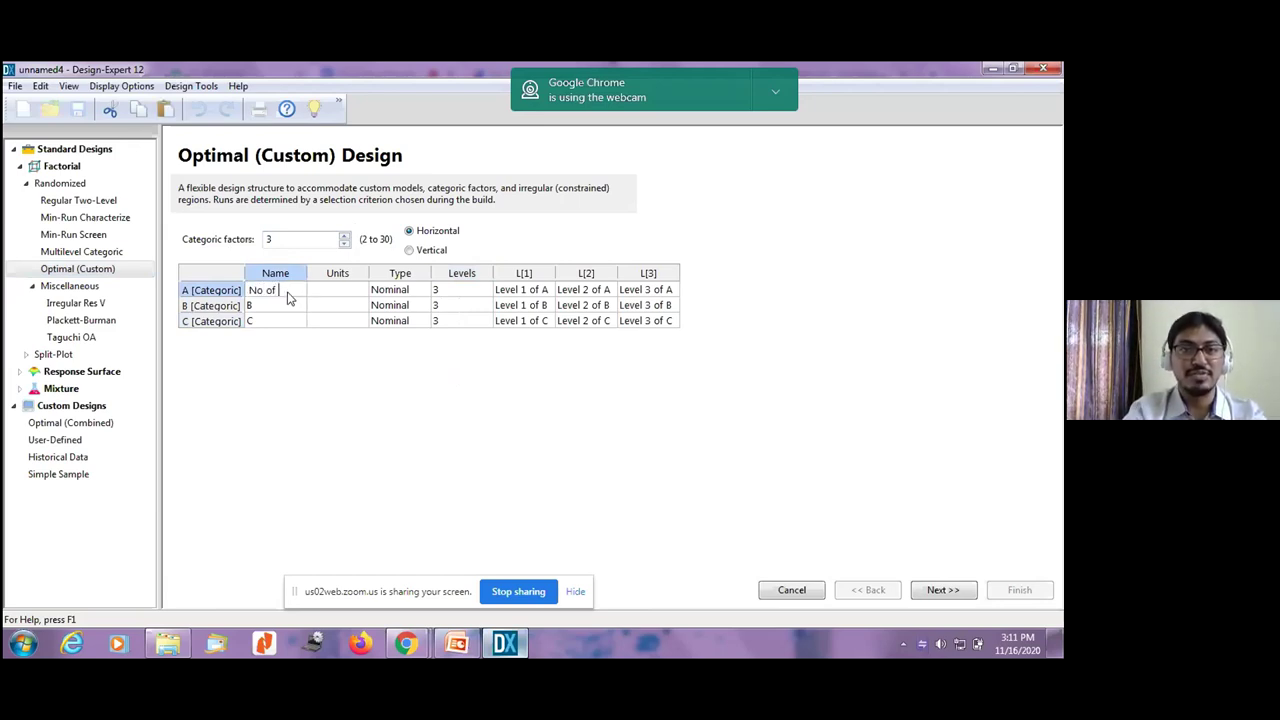
type("Pers")
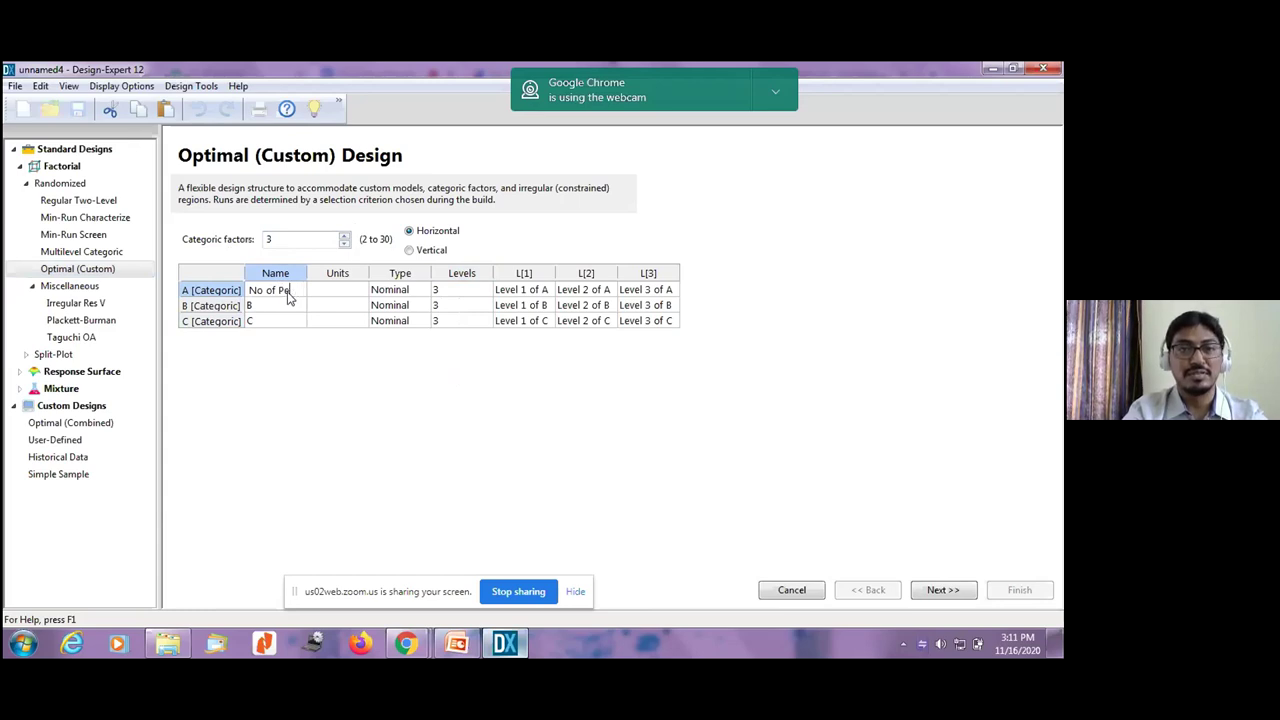
type("ons")
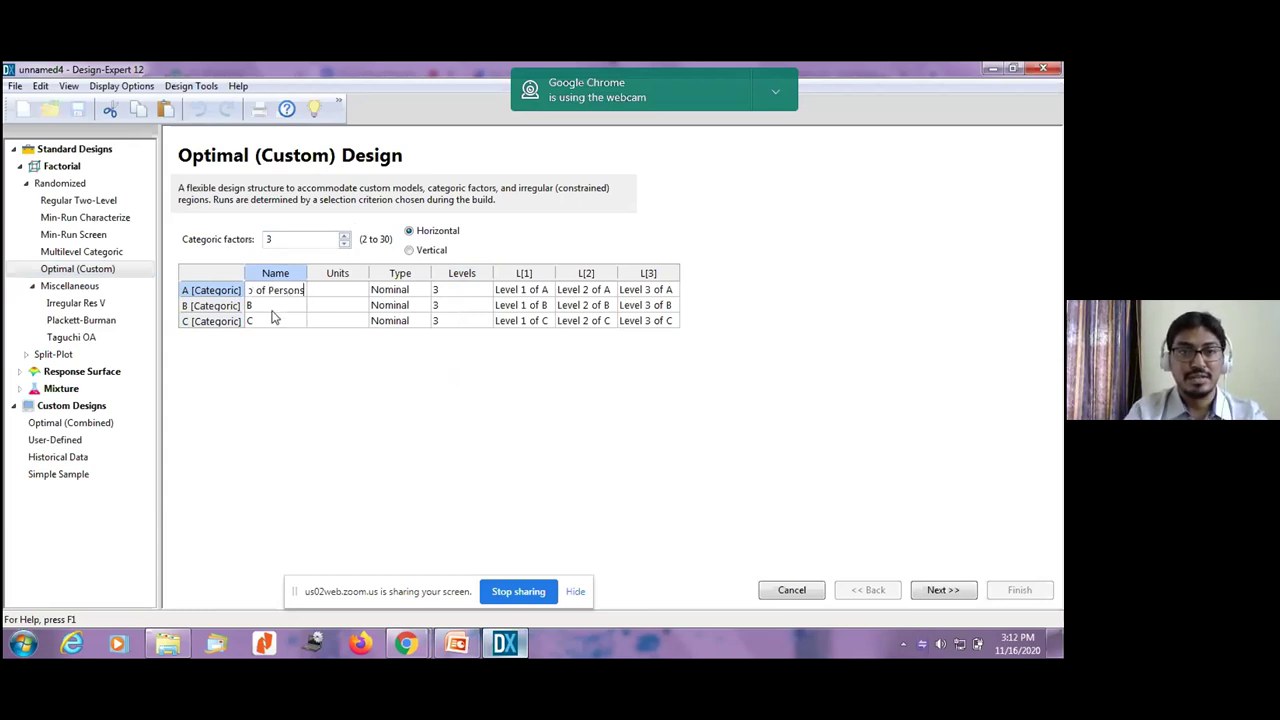
left_click(270, 310)
type("CC of engine")
left_click(262, 323)
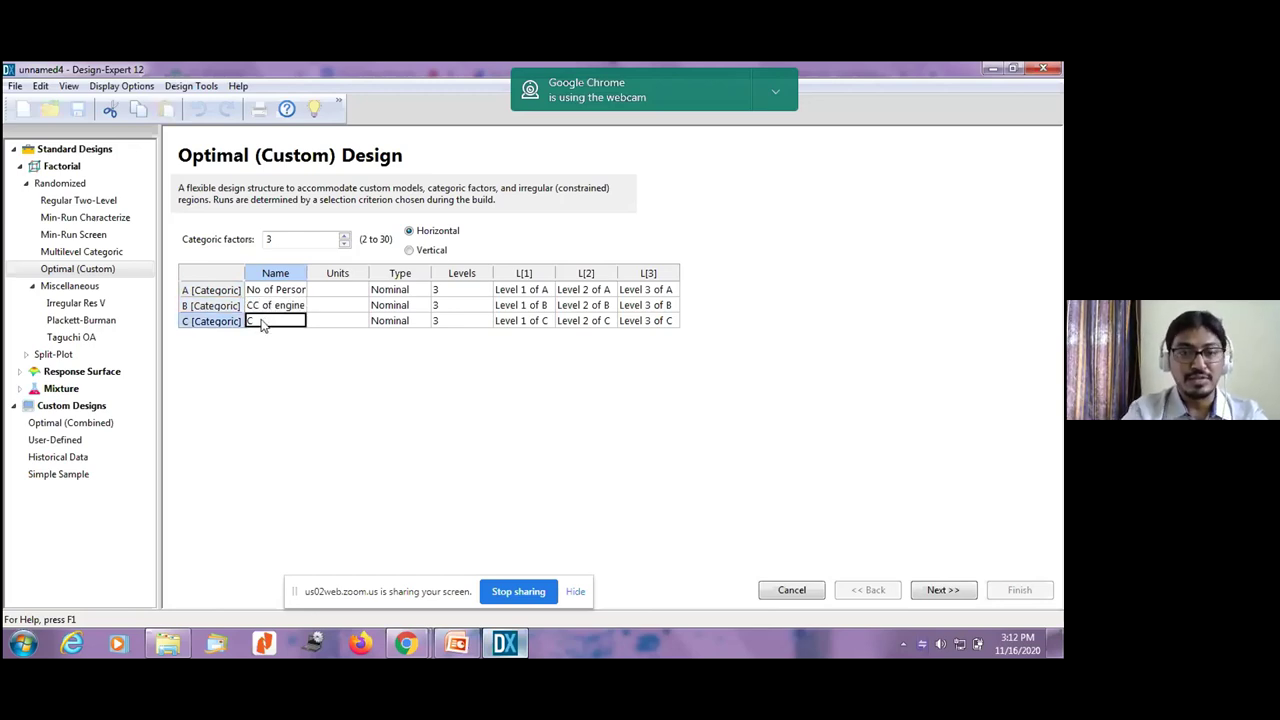
type("Av")
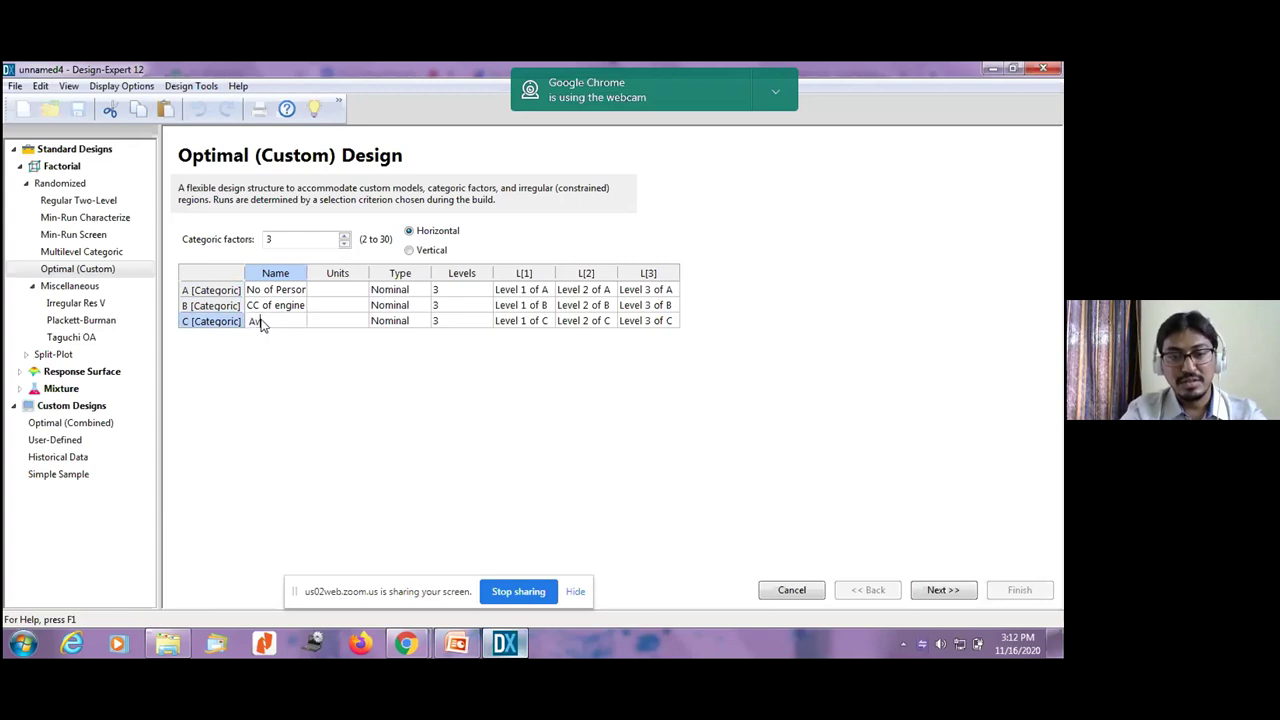
type("g Speed")
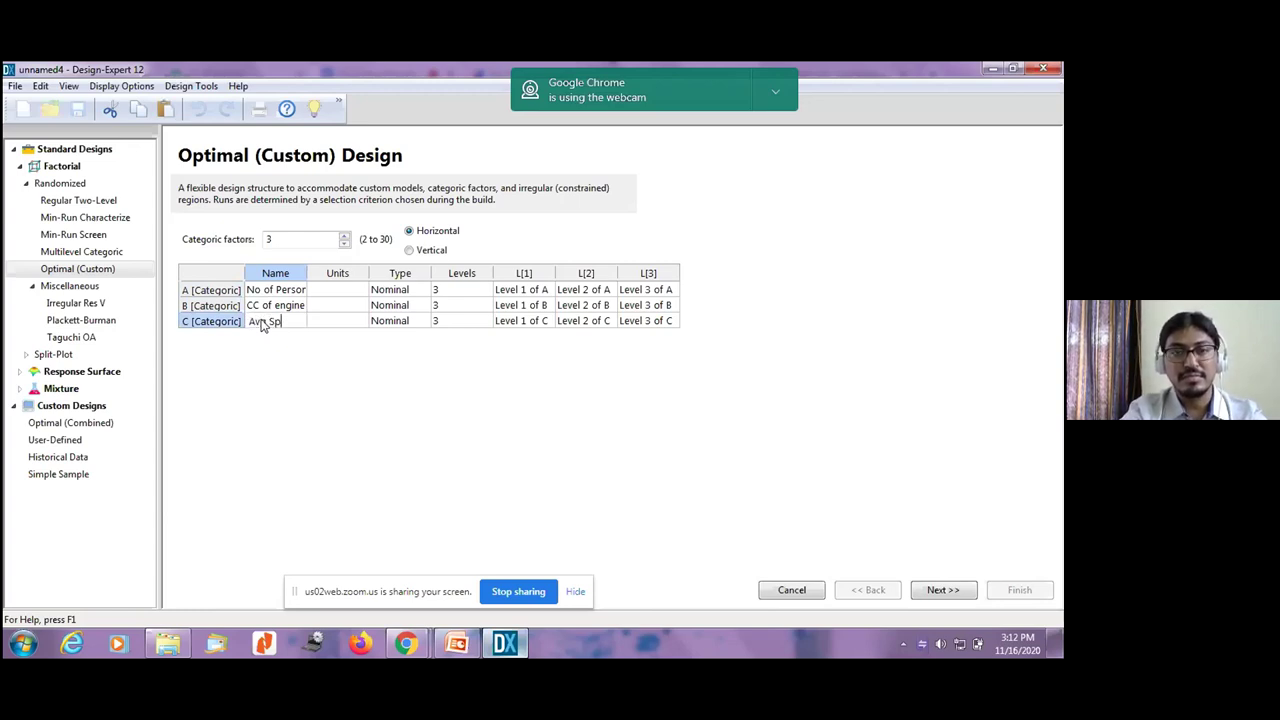
- Enter 1, 2 and 3 as the three levels of the No of Persons factor
left_click(507, 292)
type("1")
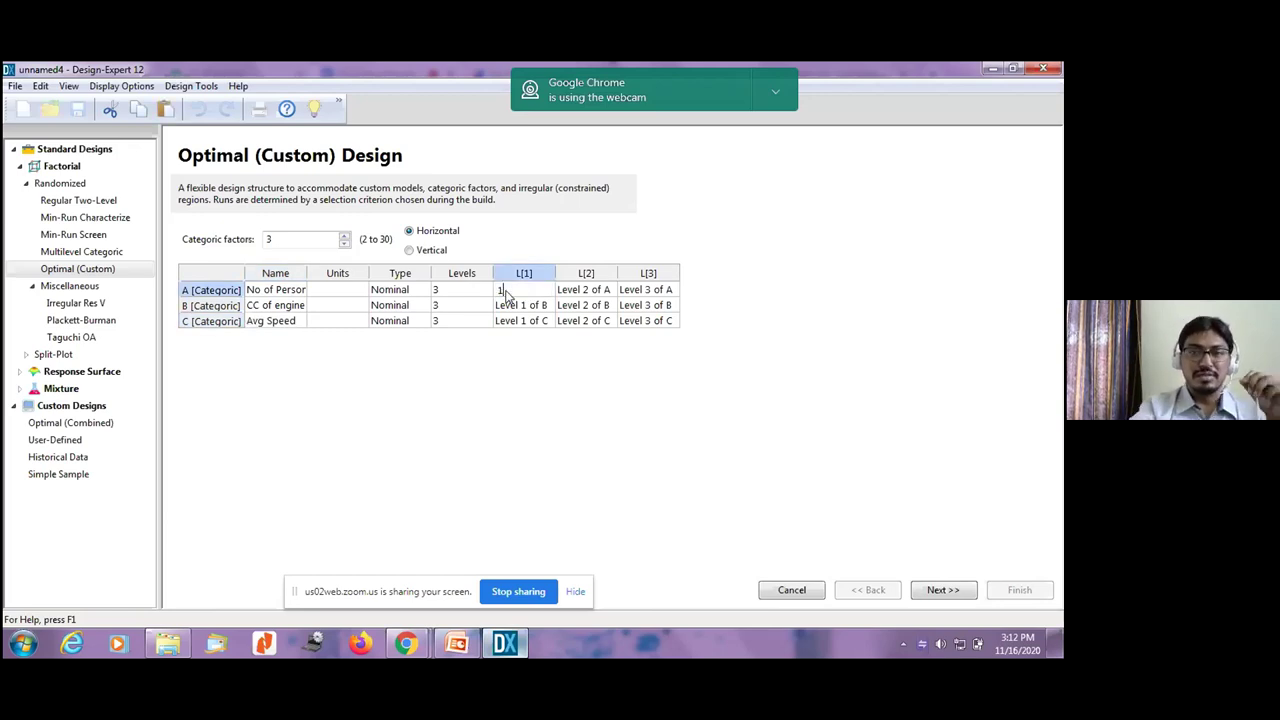
left_click(578, 294)
type("2")
left_click(634, 295)
type("3")
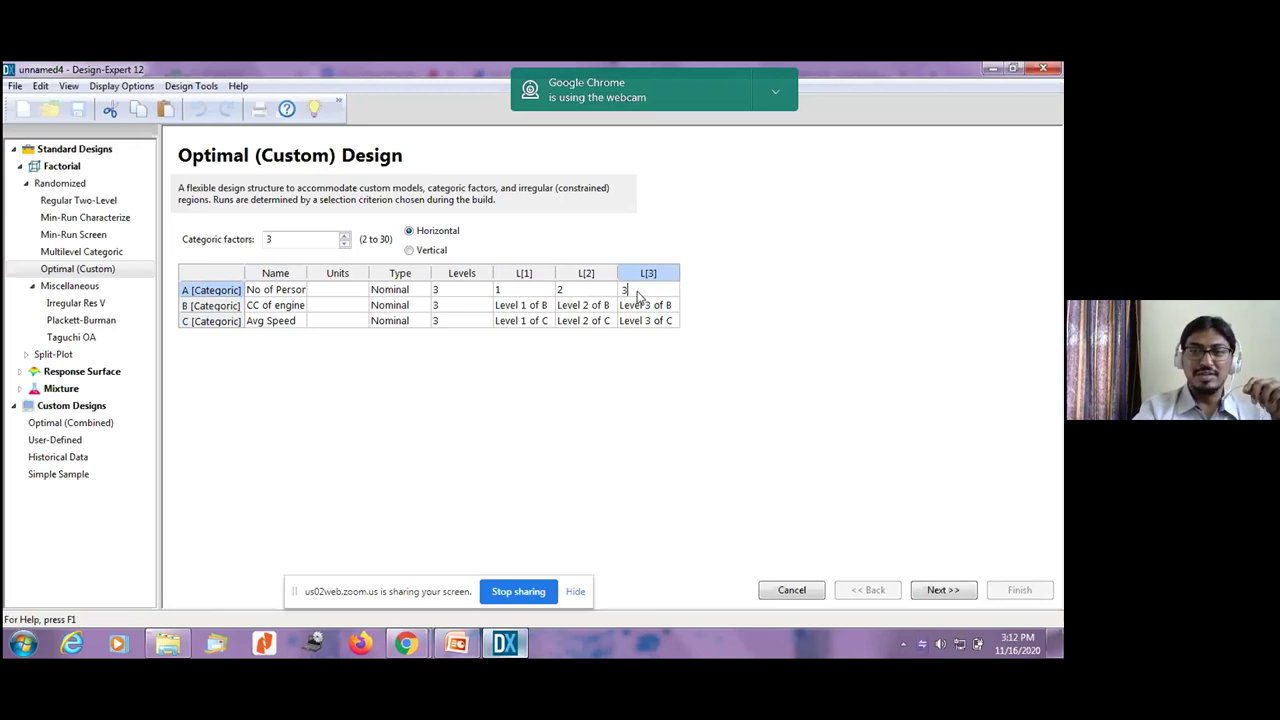
- Enter 100, 150 and 200 as the three levels of the CC of engine factor
left_click(508, 311)
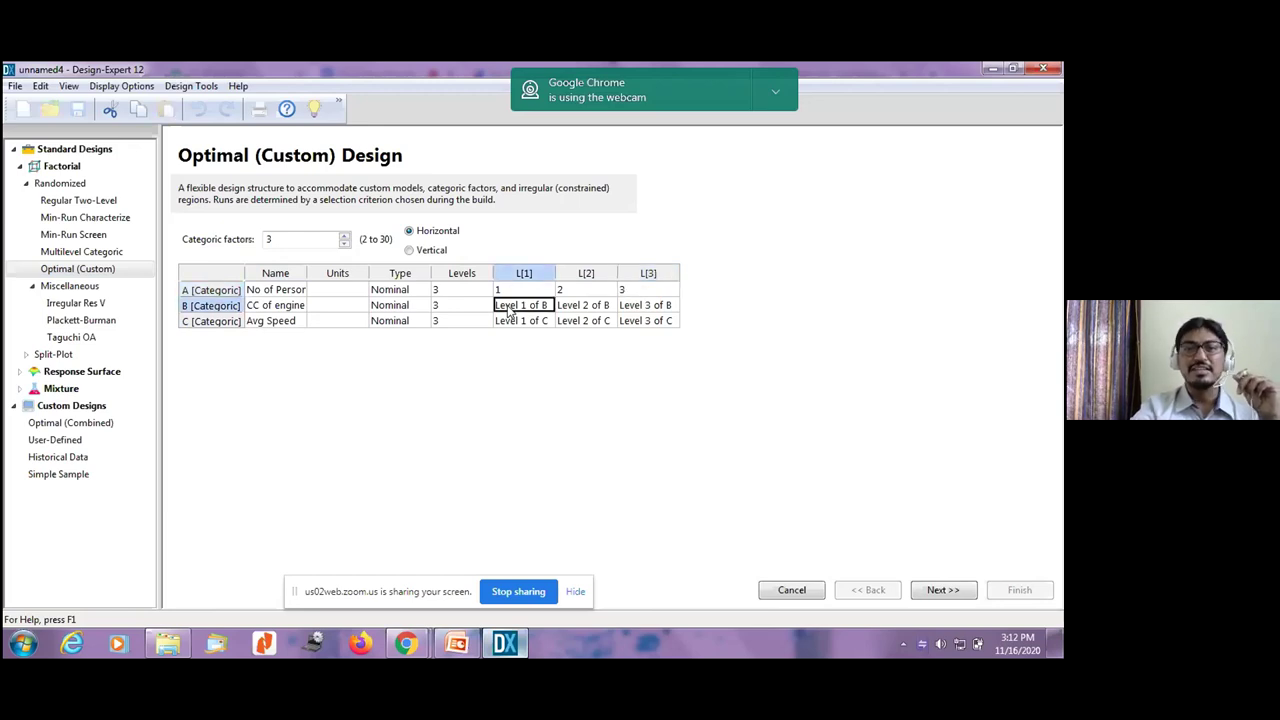
type("100")
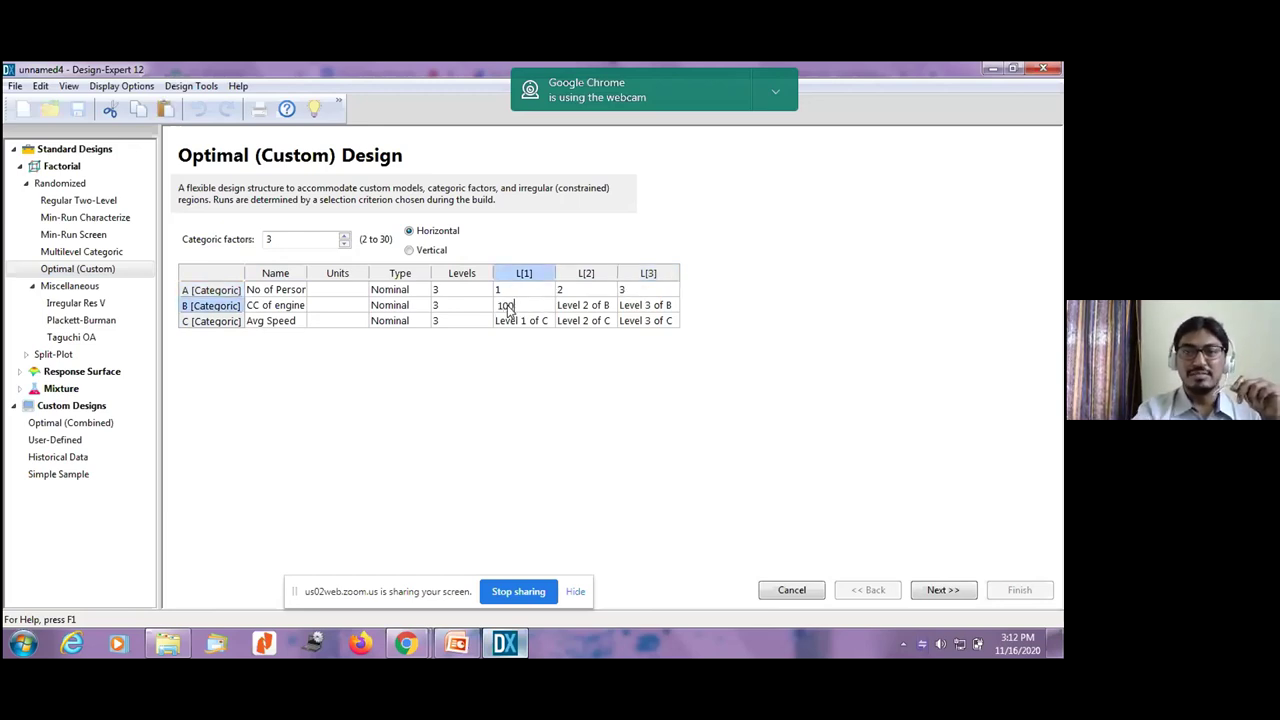
left_click(580, 311)
type("150")
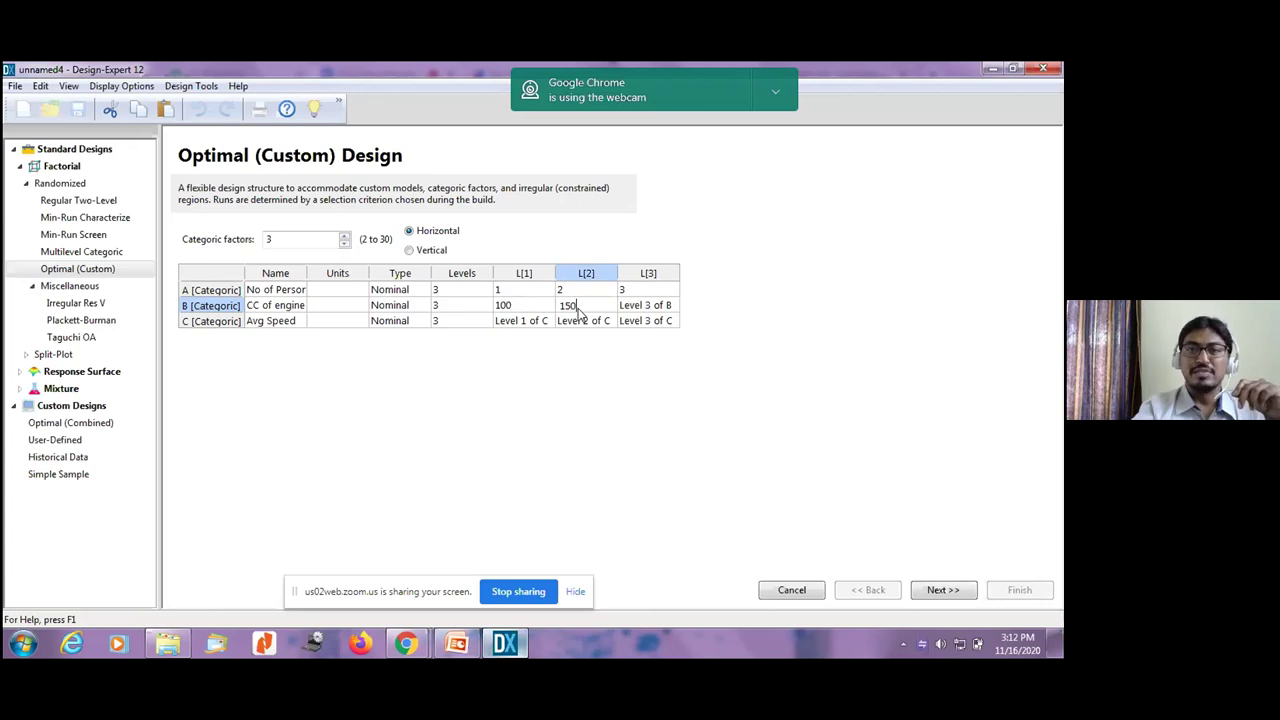
left_click(628, 311)
type("200")
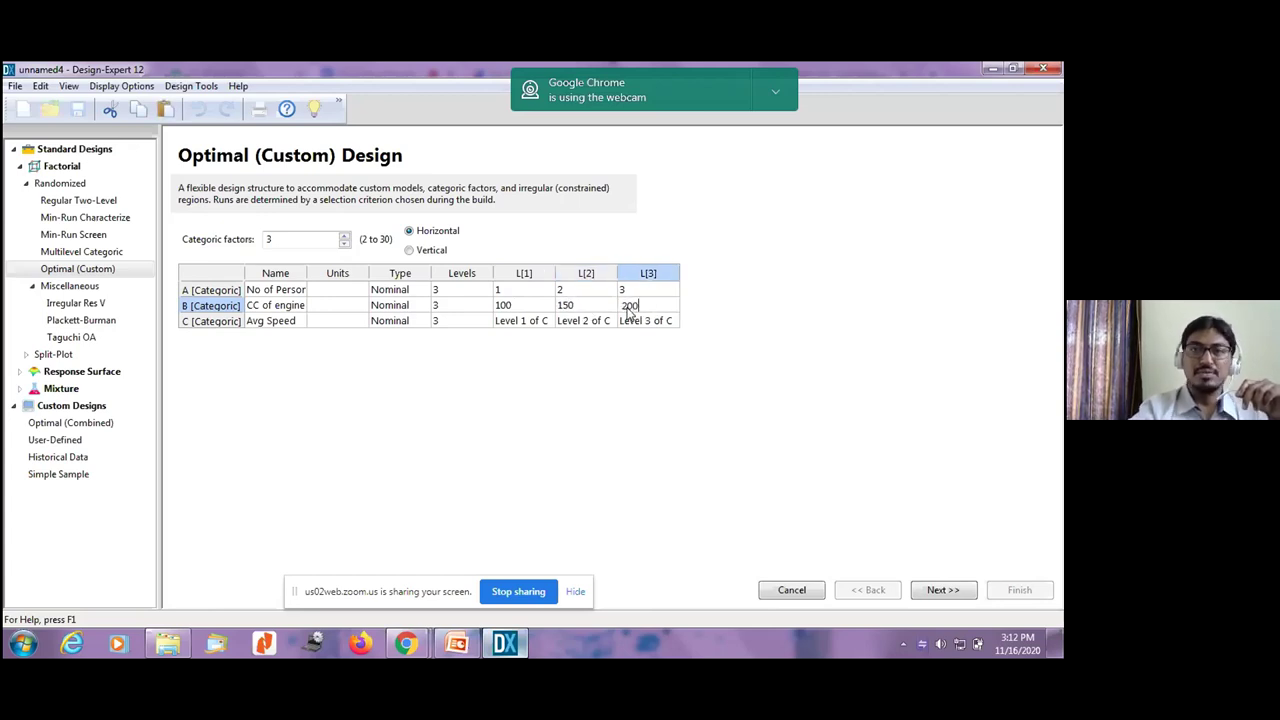
- Enter 50, 70 and 90 as the three levels of the Avg Speed factor
left_click(531, 325)
type("50")
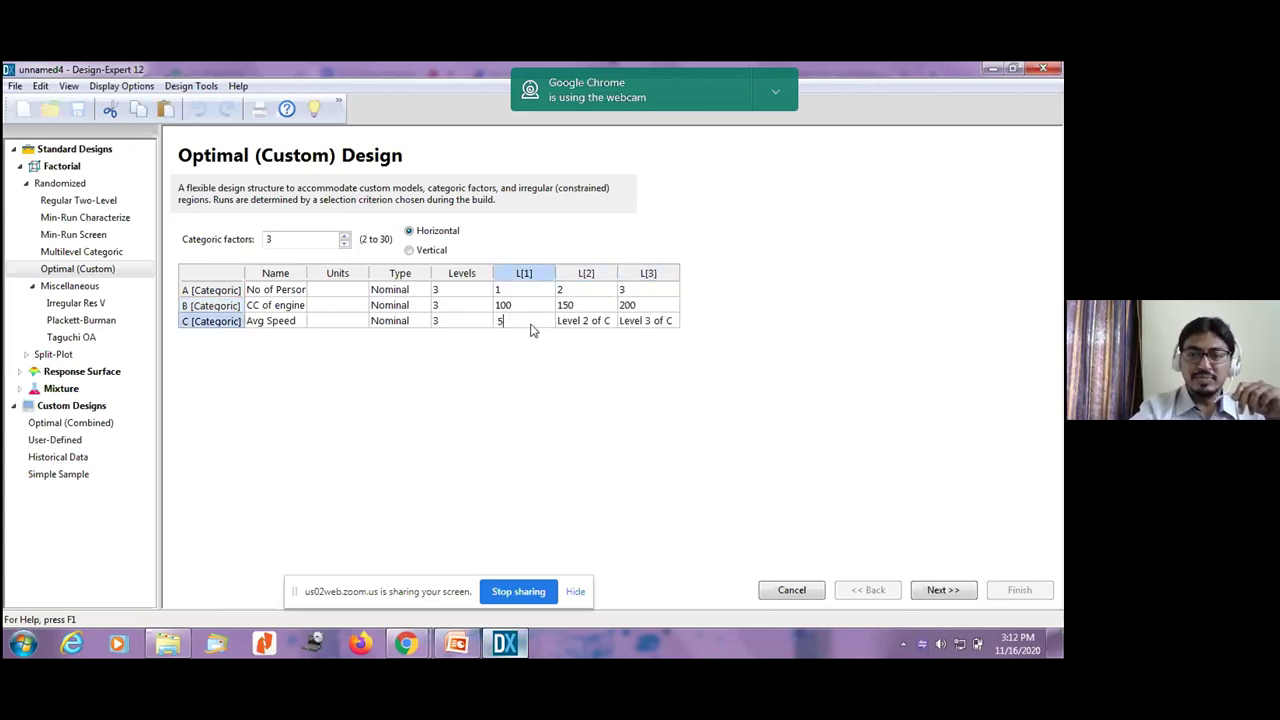
left_click(580, 322)
type("70")
left_click(640, 324)
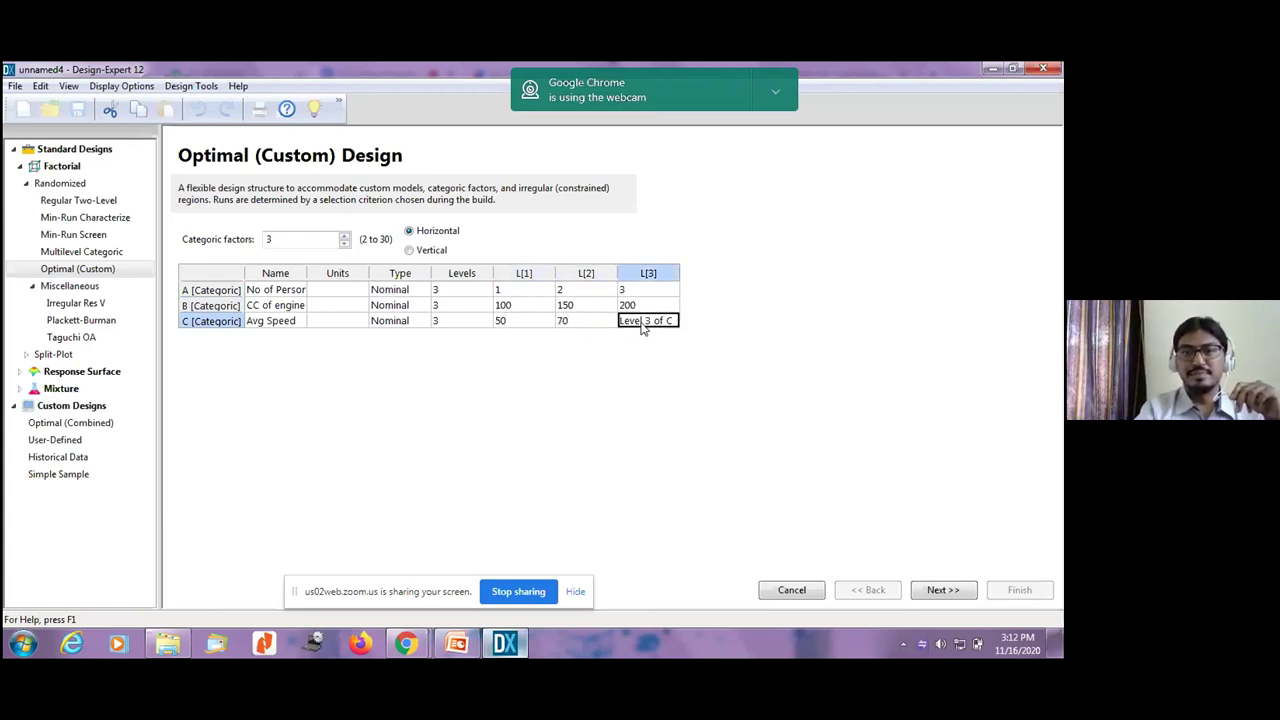
type("90")
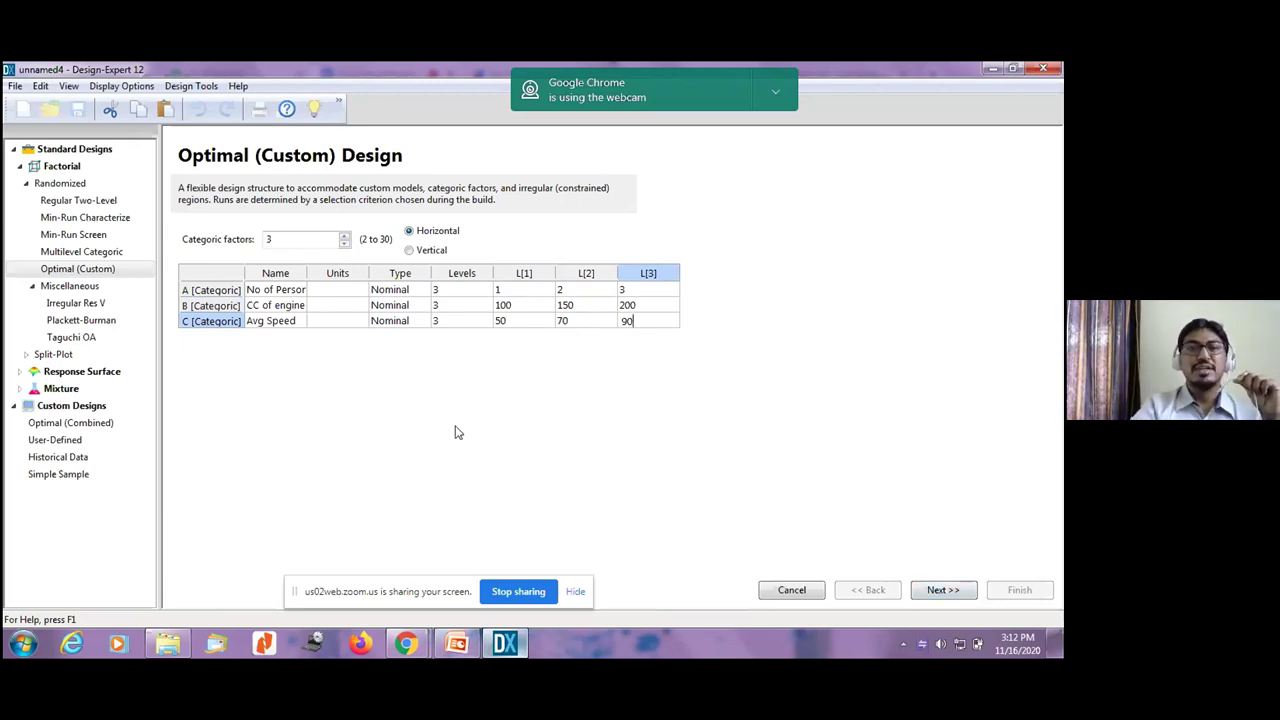
- Accept the factor definitions and the default D-optimal 2FI build settings, and name the single response "Mileage"
left_click(940, 596)
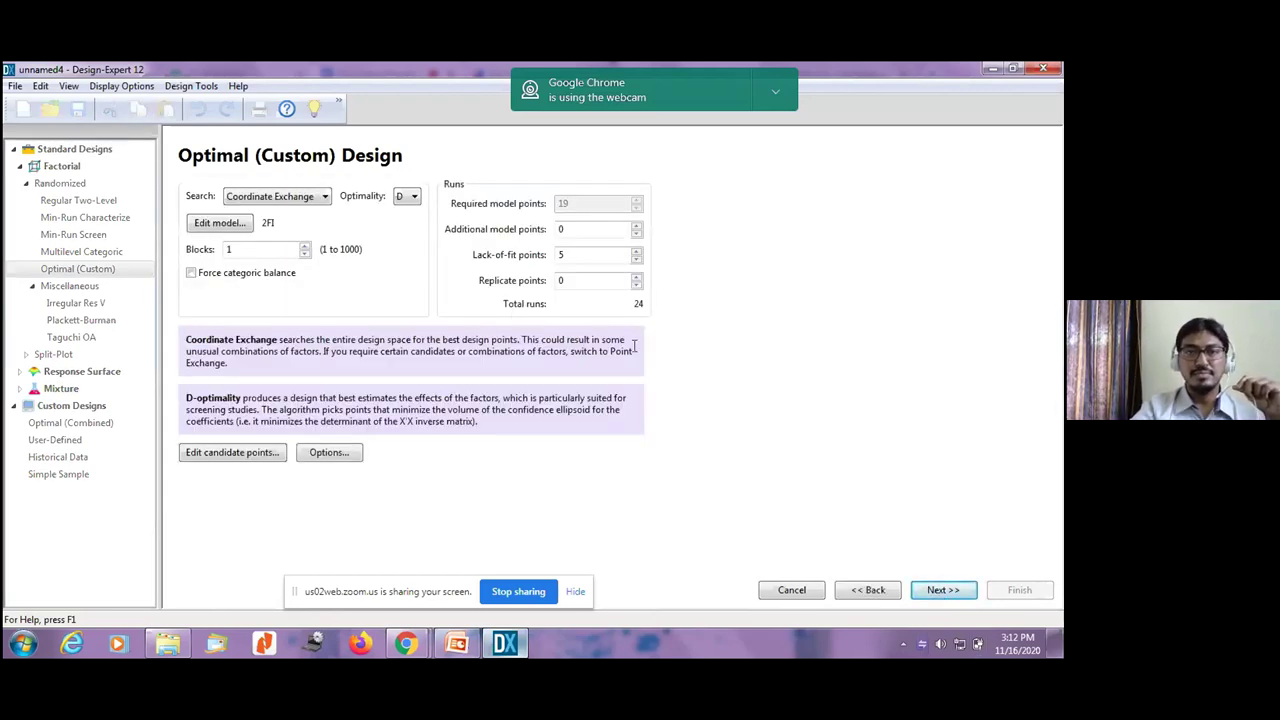
left_click(955, 592)
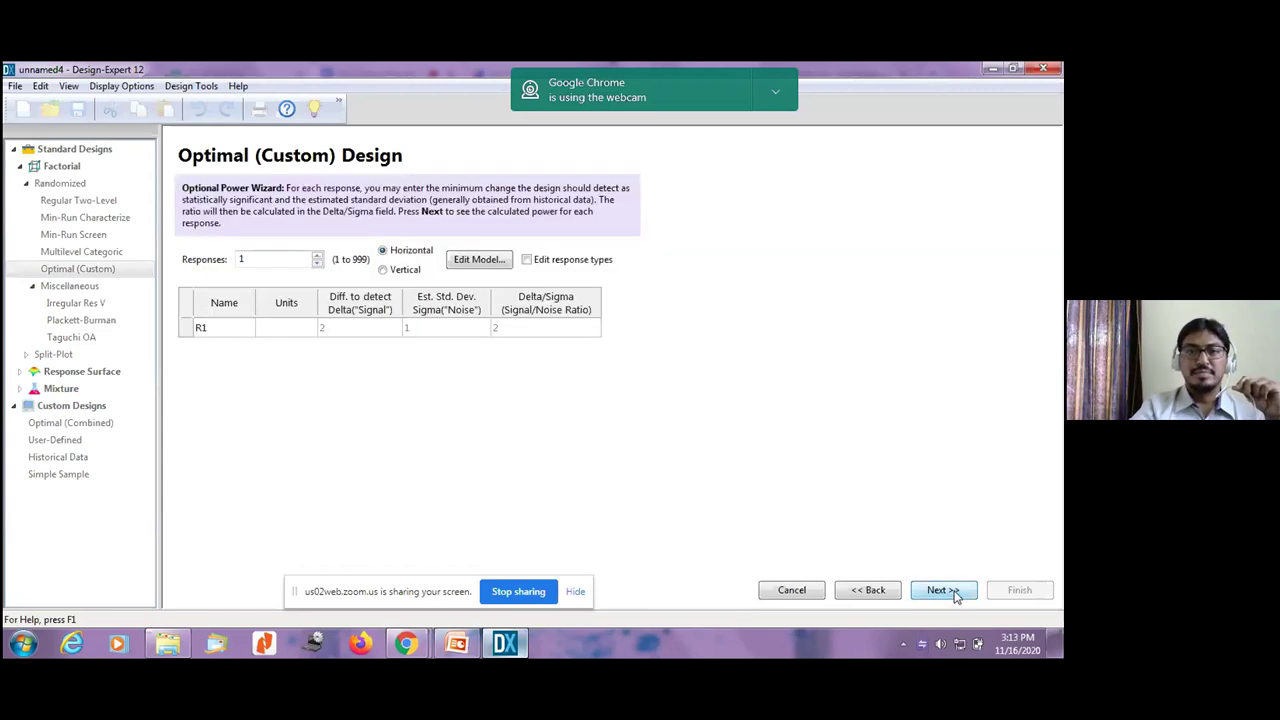
left_click(219, 325)
type("Mileage")
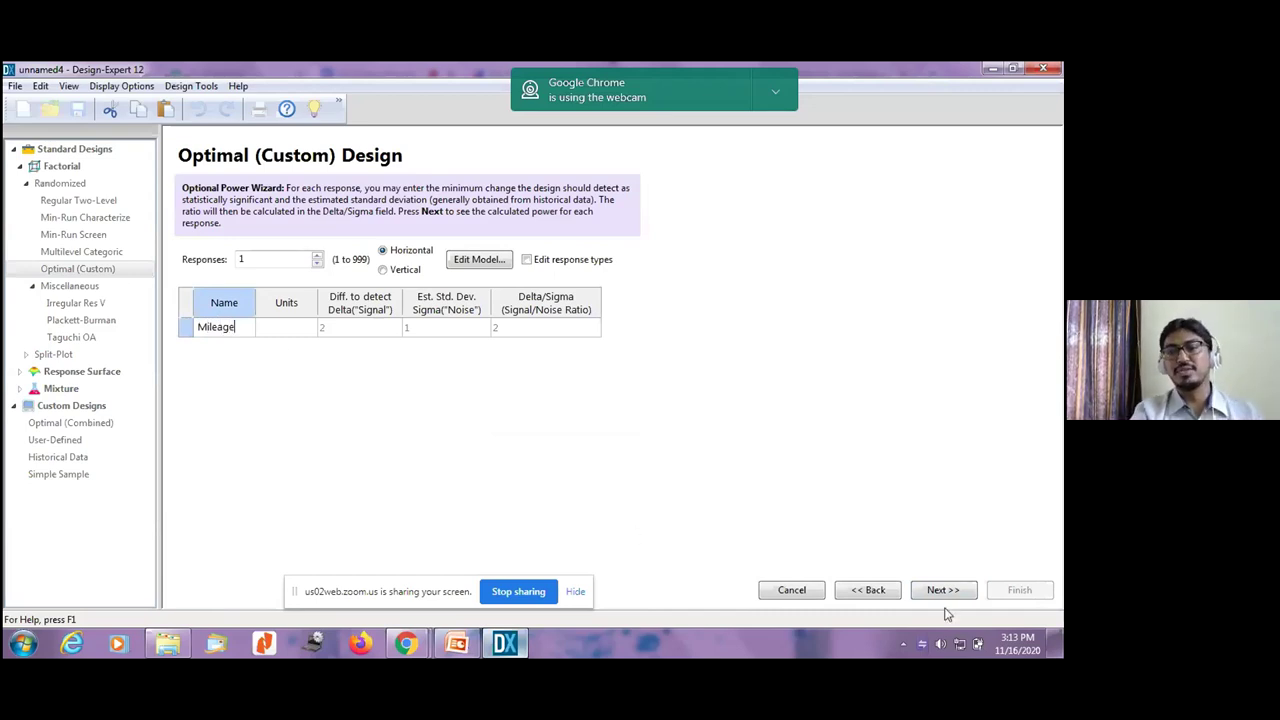
- Continue past the design power and finish the Optimal (Custom) design to generate its run table
left_click(945, 591)
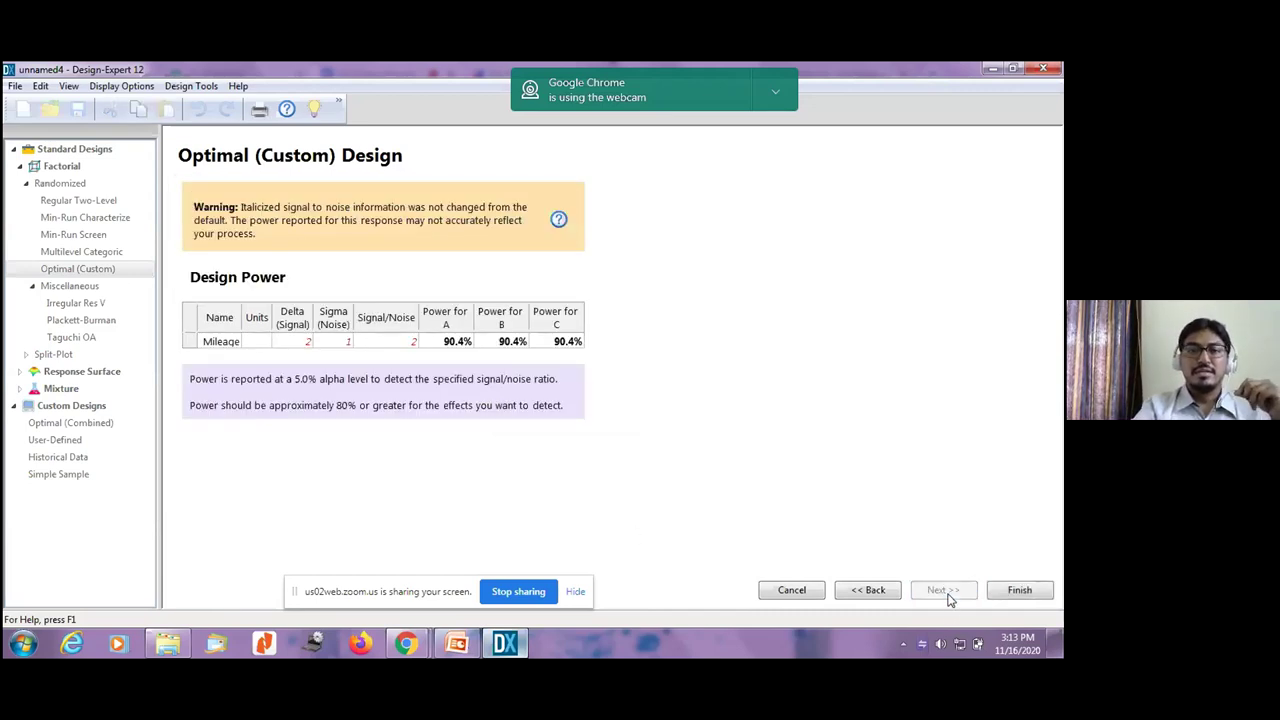
left_click(1019, 591)
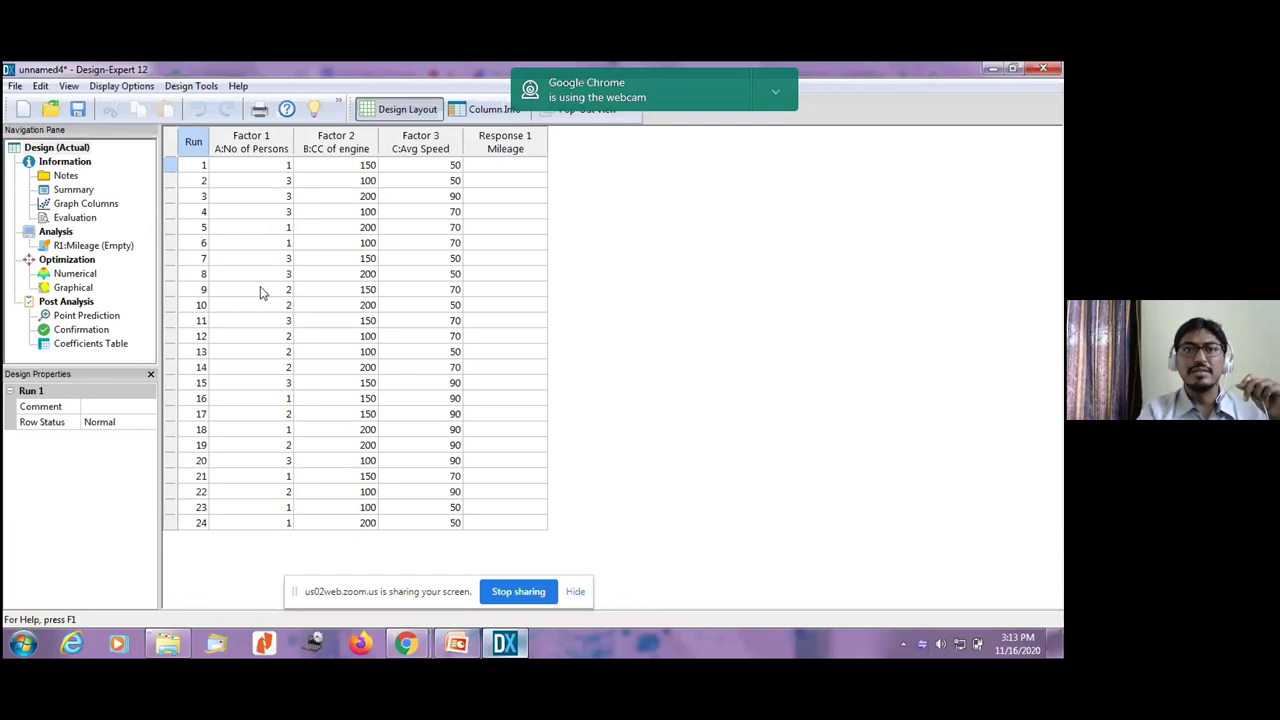
left_click(56, 147)
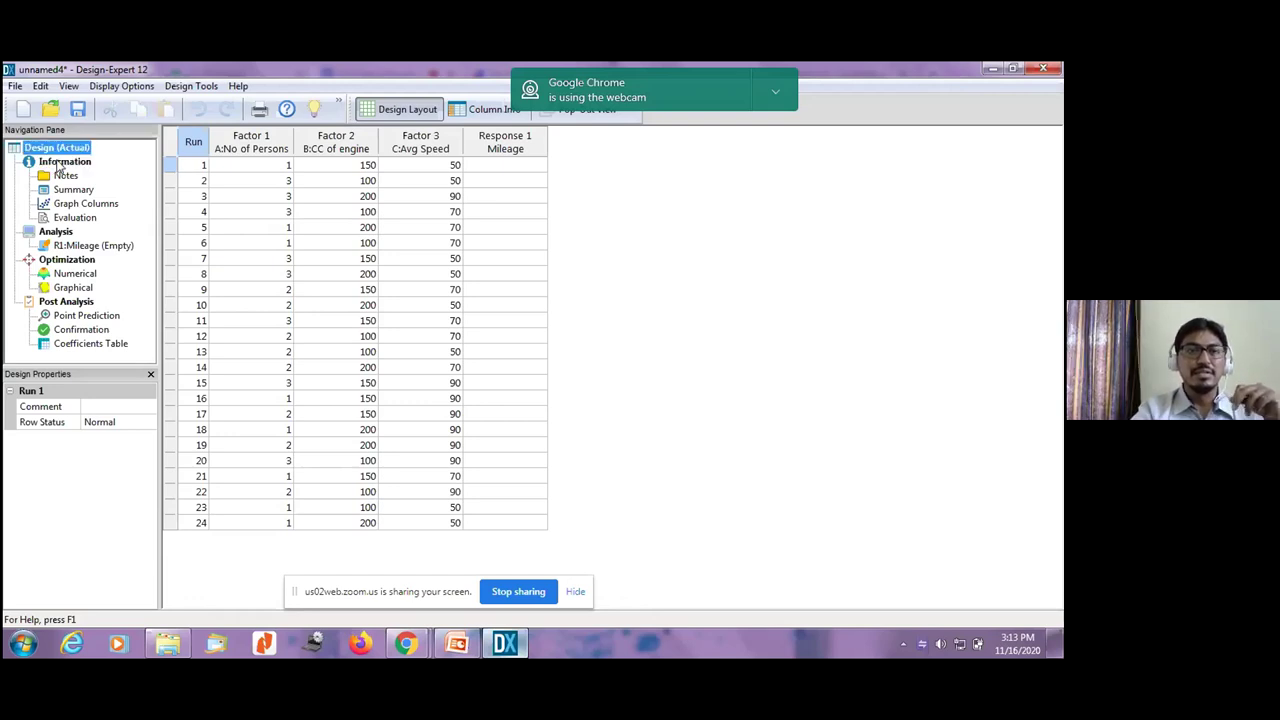
- Start a new design that reuses the current factors and response, discarding the changes to unnamed4
left_click(15, 88)
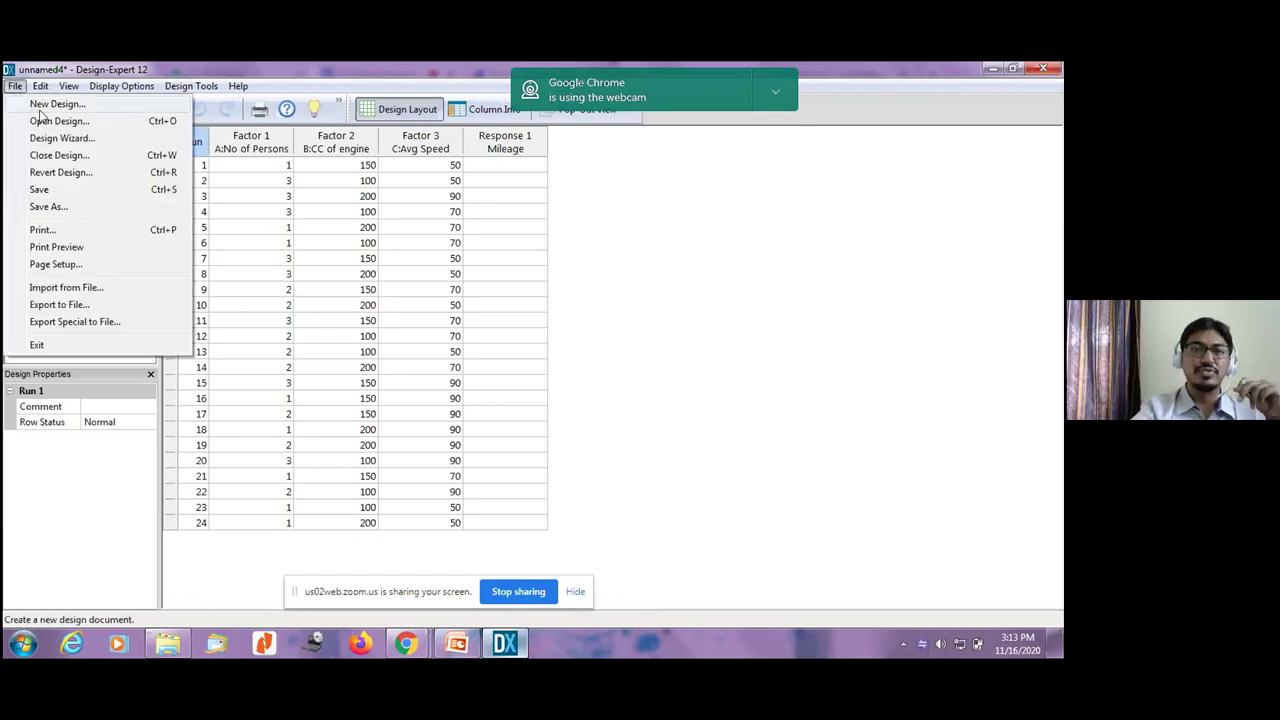
left_click(45, 104)
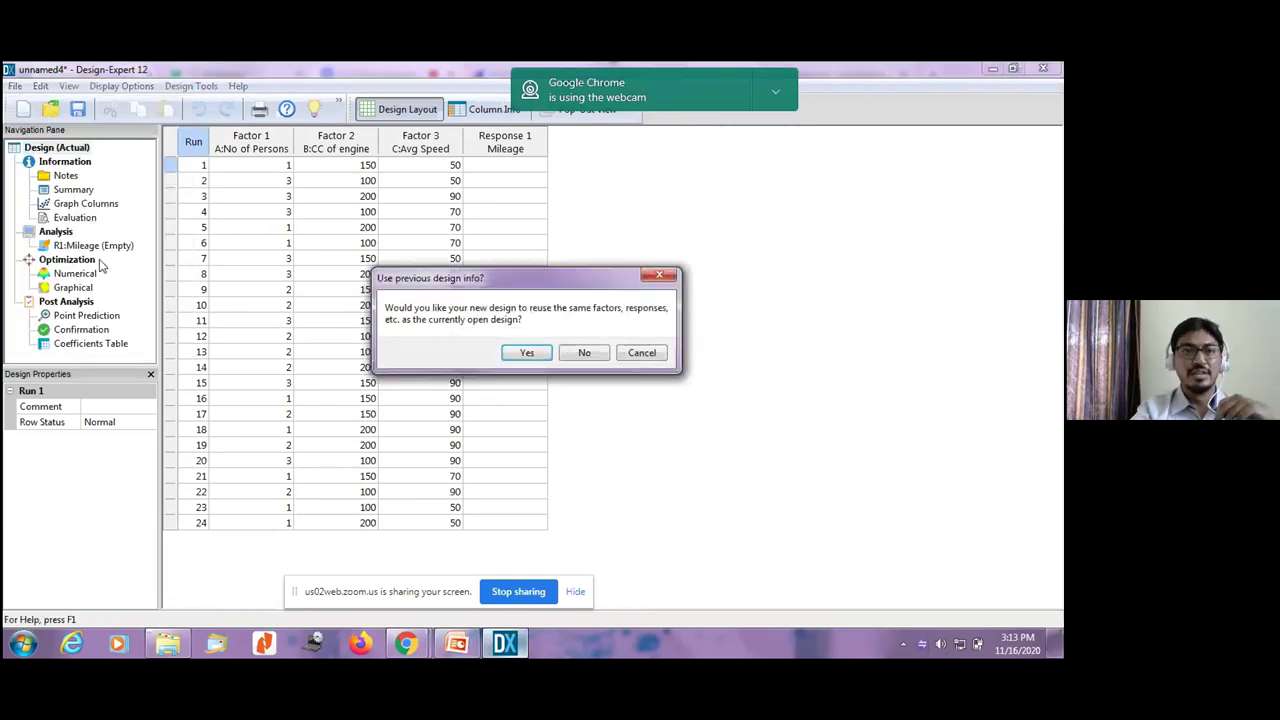
left_click(528, 353)
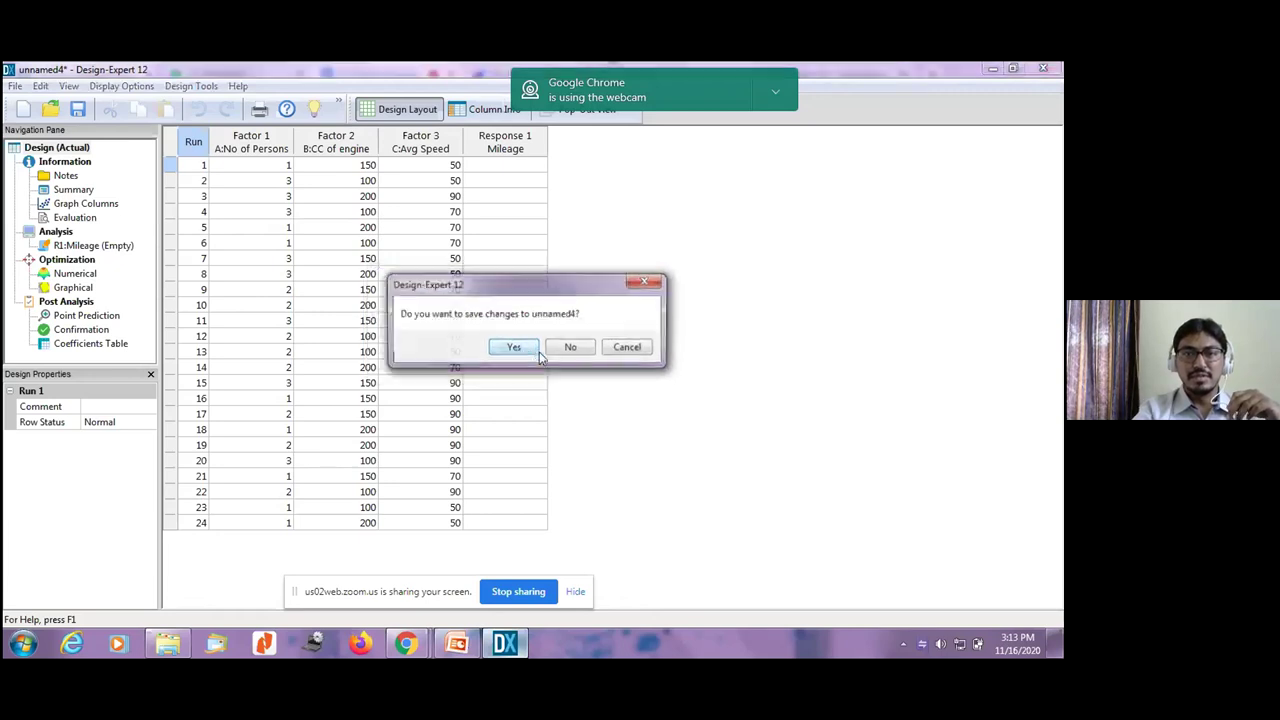
left_click(570, 348)
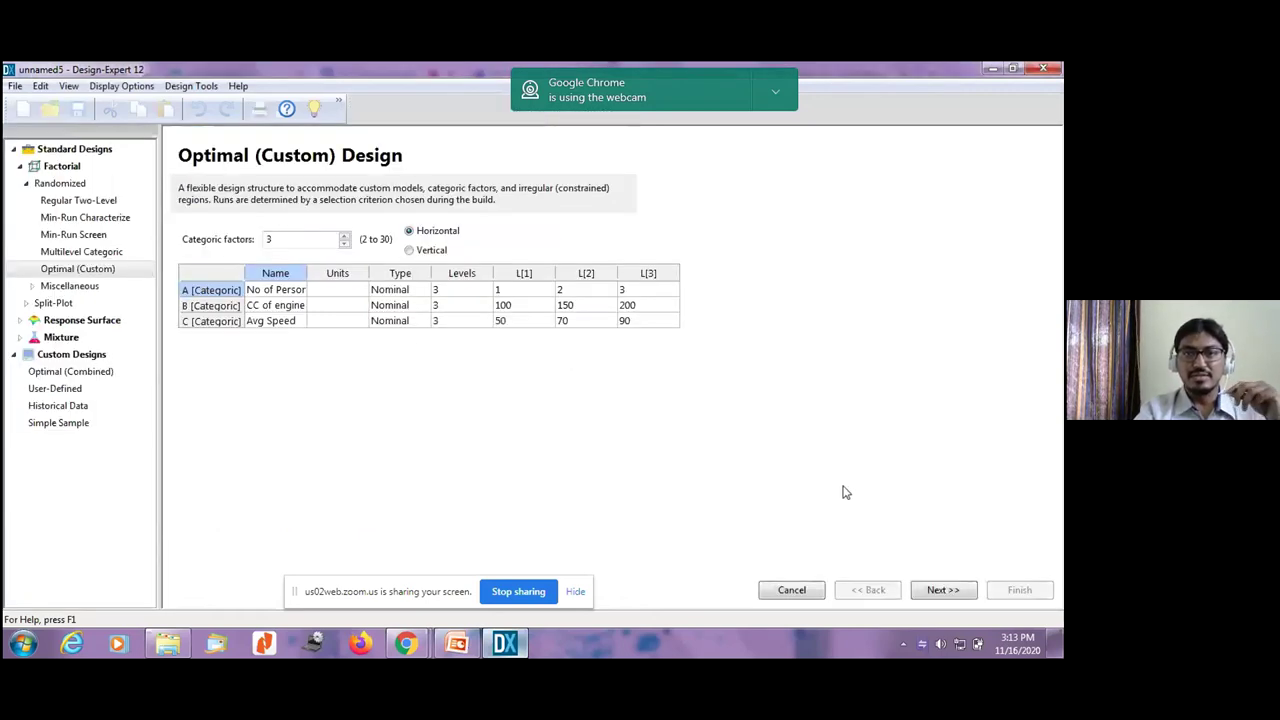
- Accept the reused factors and change the base model's process order to 3FI
left_click(940, 598)
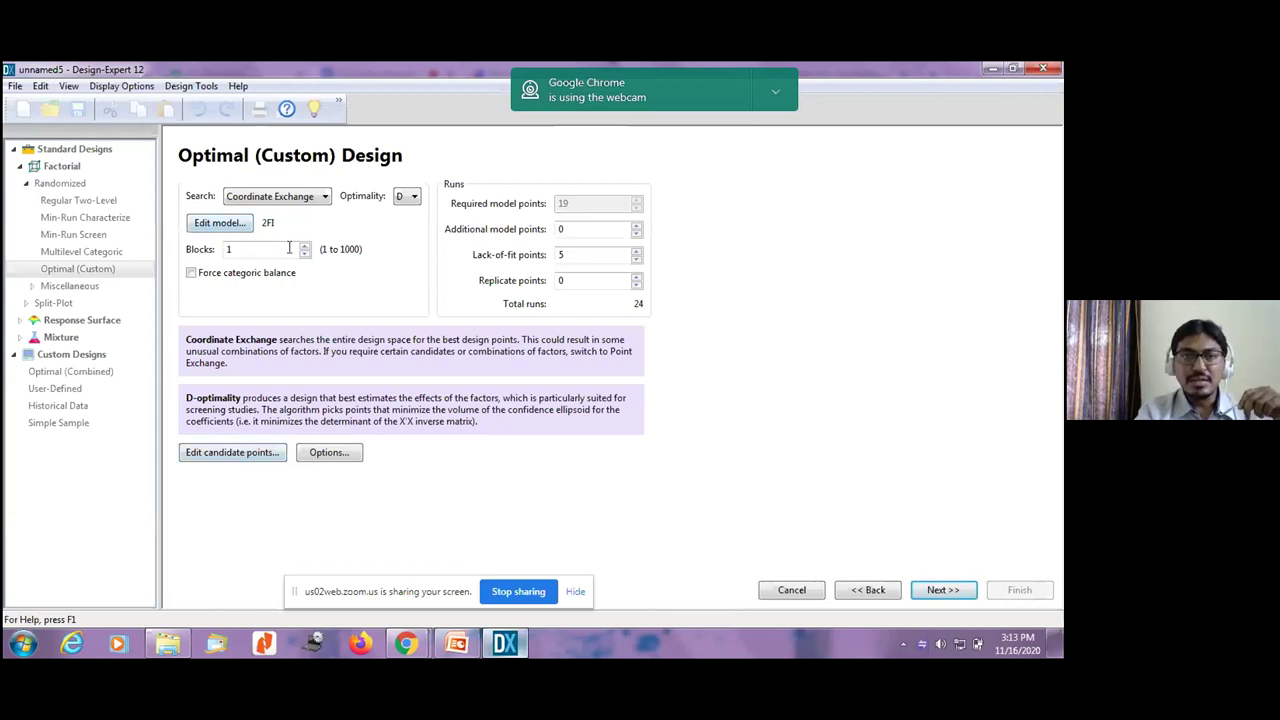
left_click(225, 231)
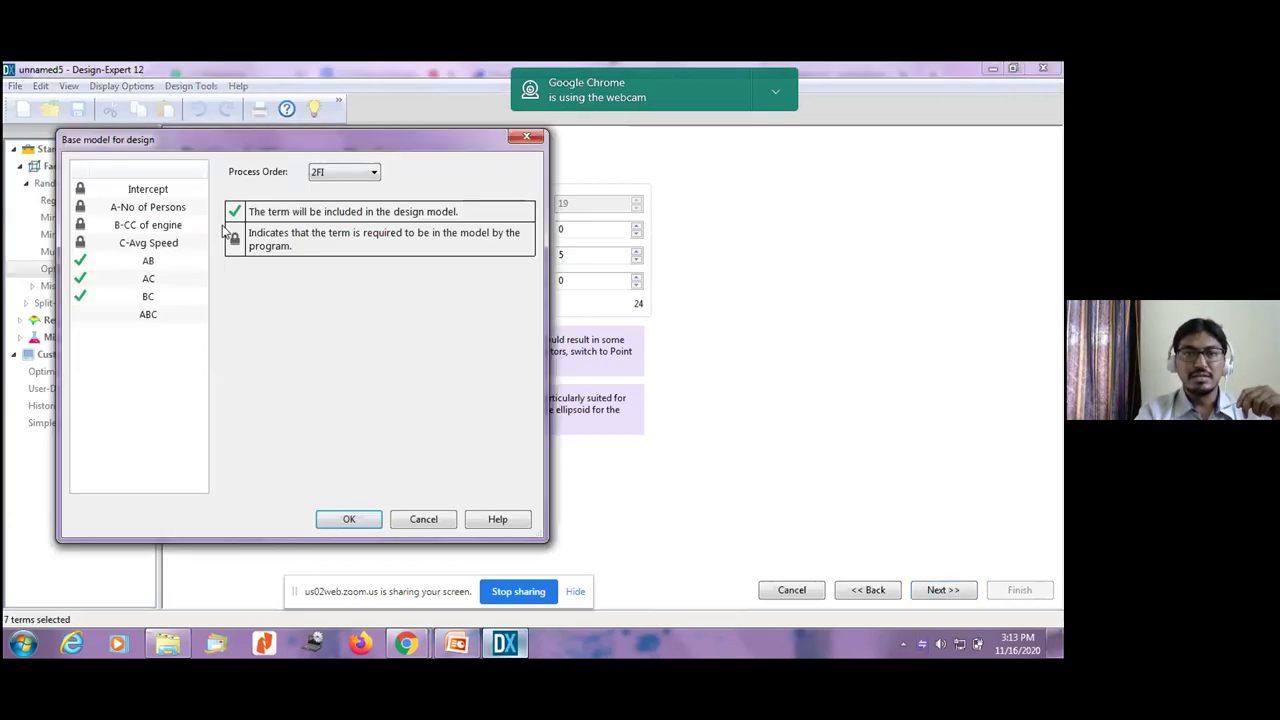
left_click(330, 175)
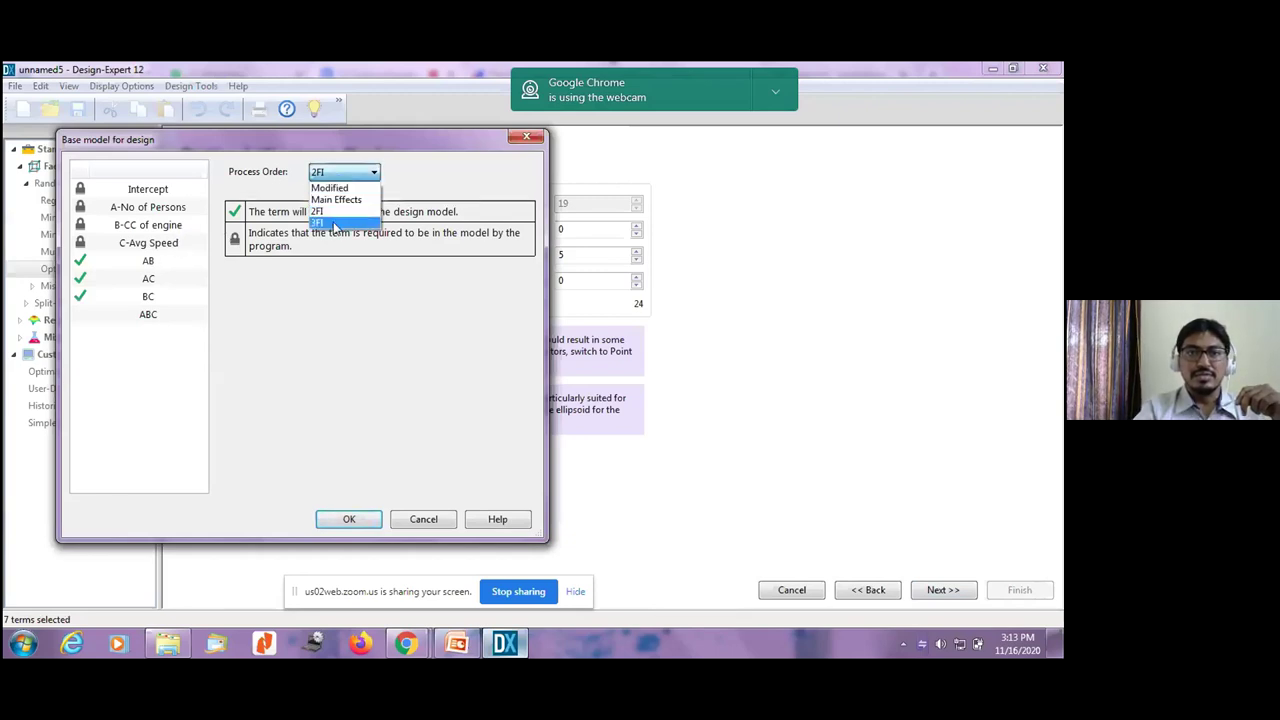
left_click(337, 224)
left_click(350, 520)
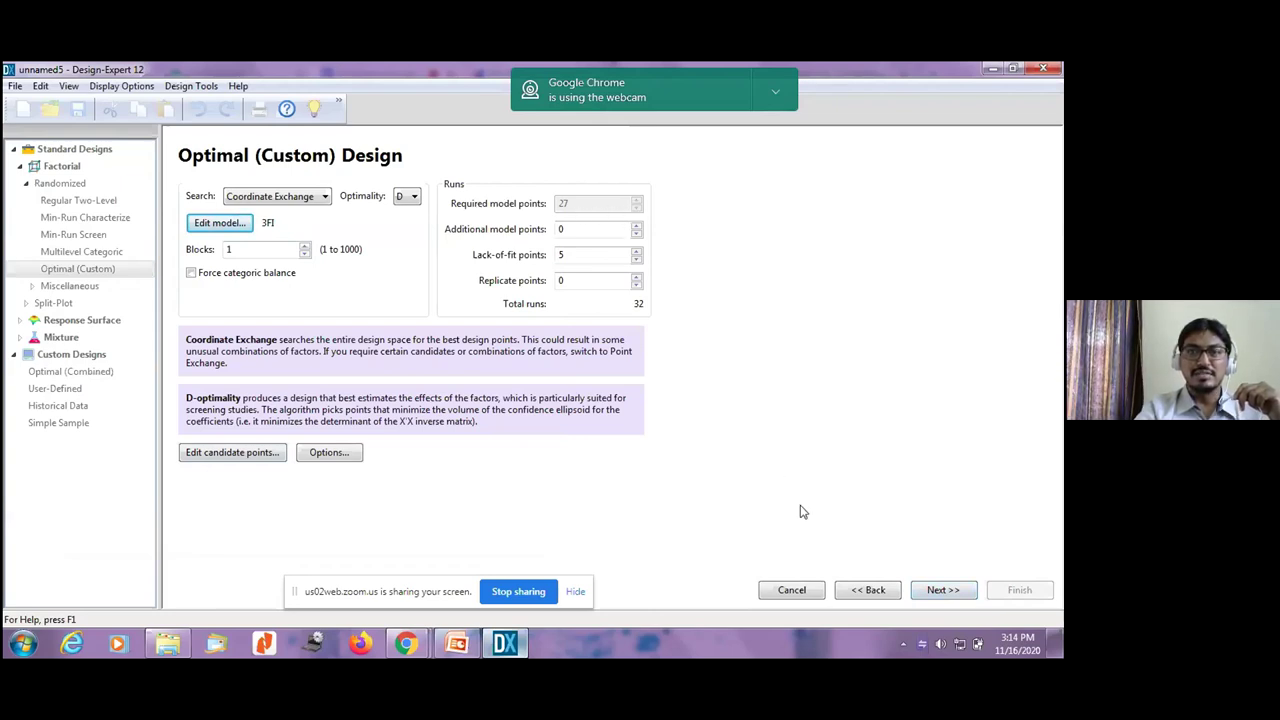
- Accept the default D-optimal 3FI build settings and the Mileage response, and finish the design to generate its run table
left_click(940, 590)
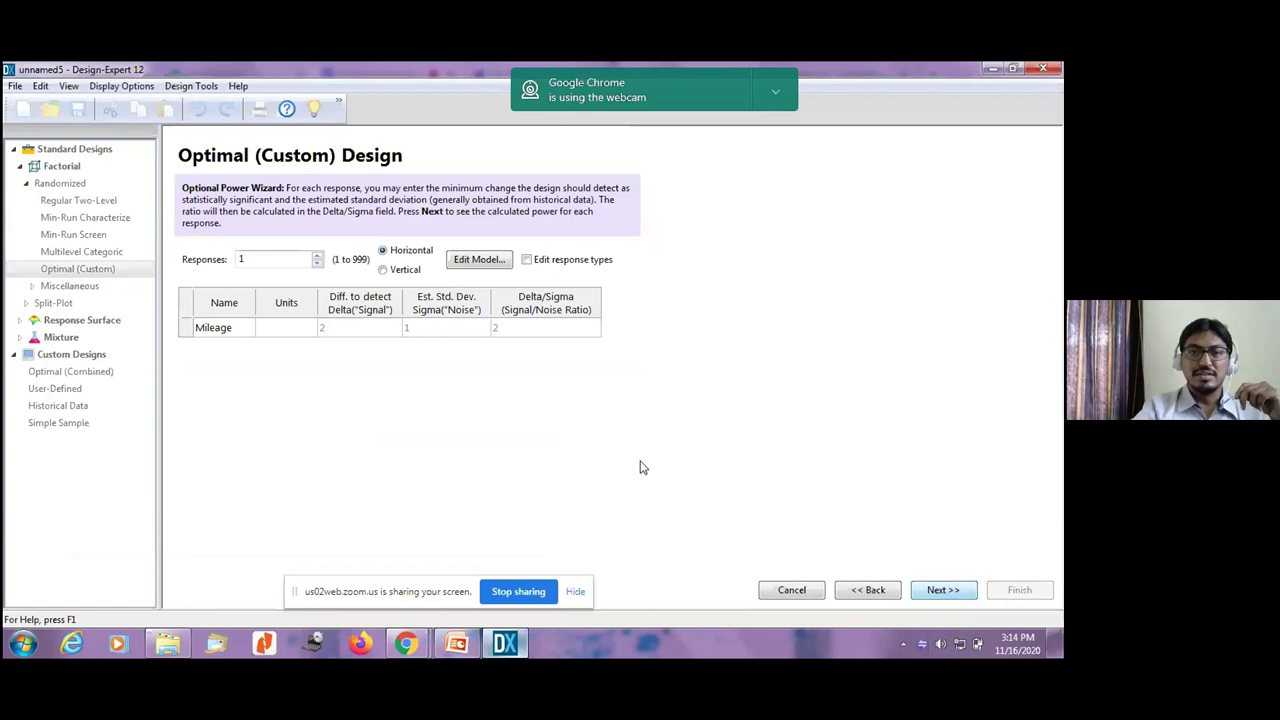
left_click(945, 590)
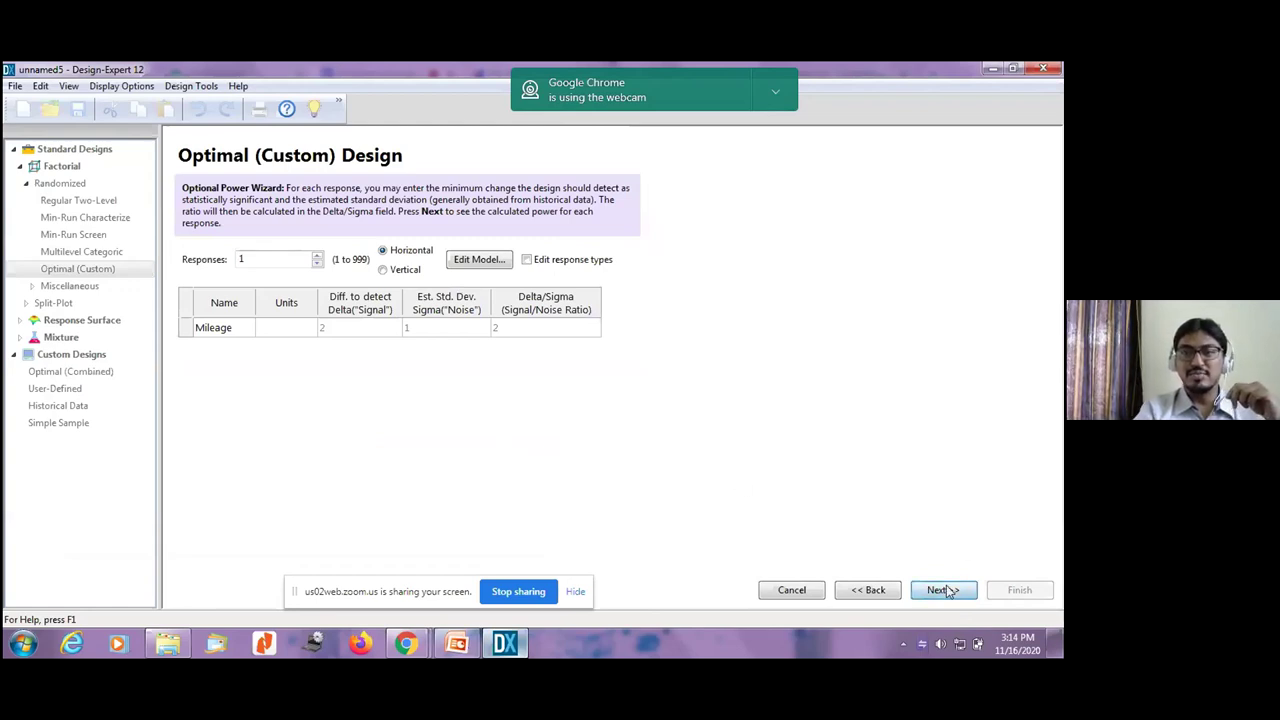
left_click(1016, 591)
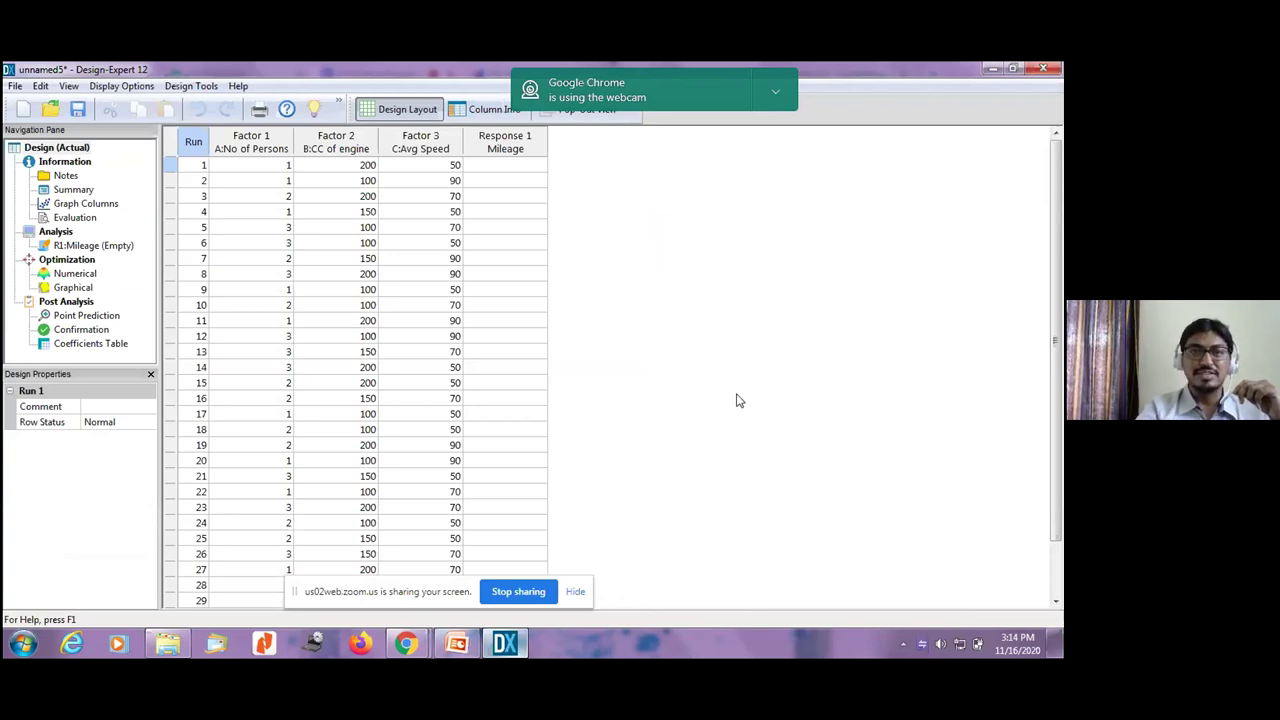
left_click_drag(429, 600, 780, 572)
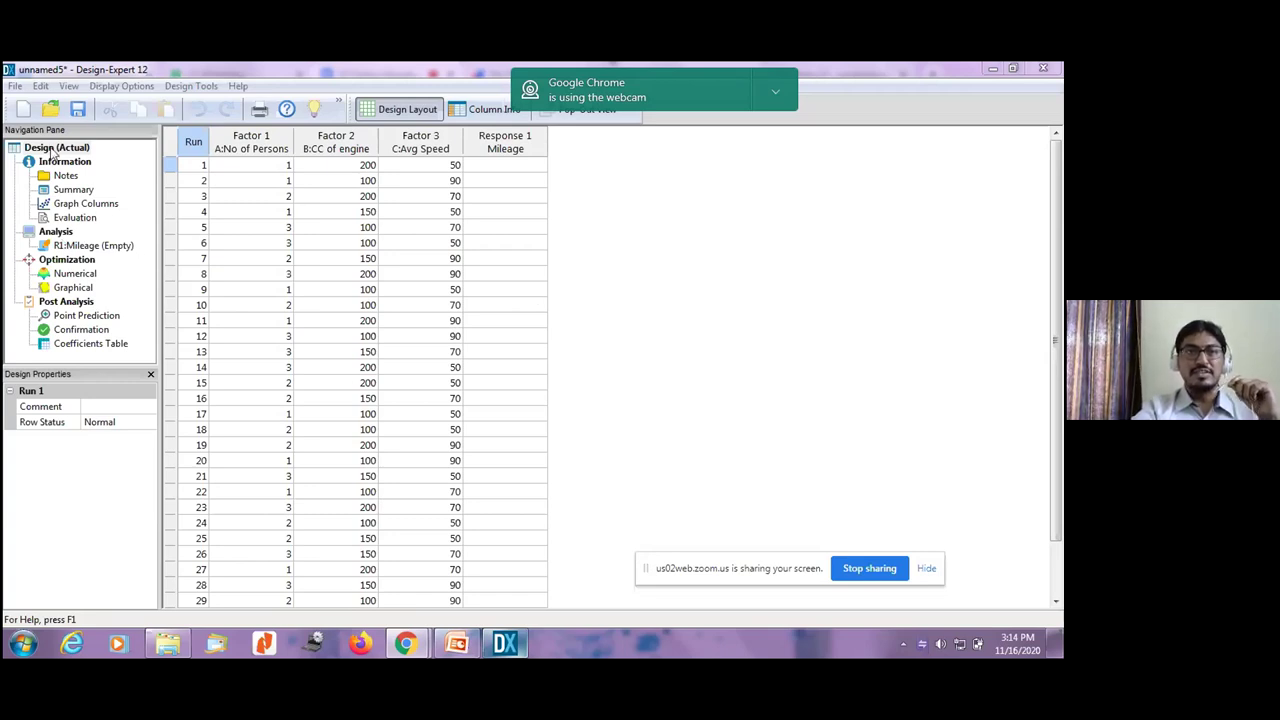
- Start a new design without reusing the current factors and response, discarding the changes to unnamed5
left_click(15, 86)
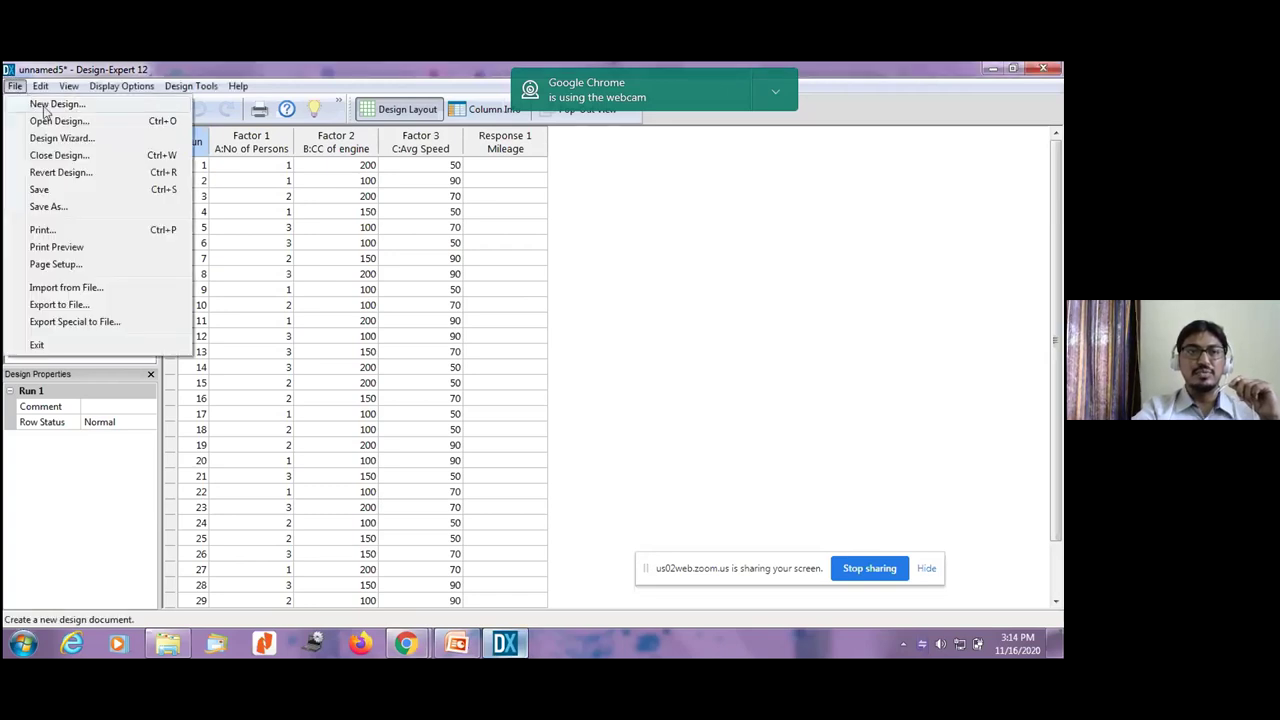
left_click(45, 105)
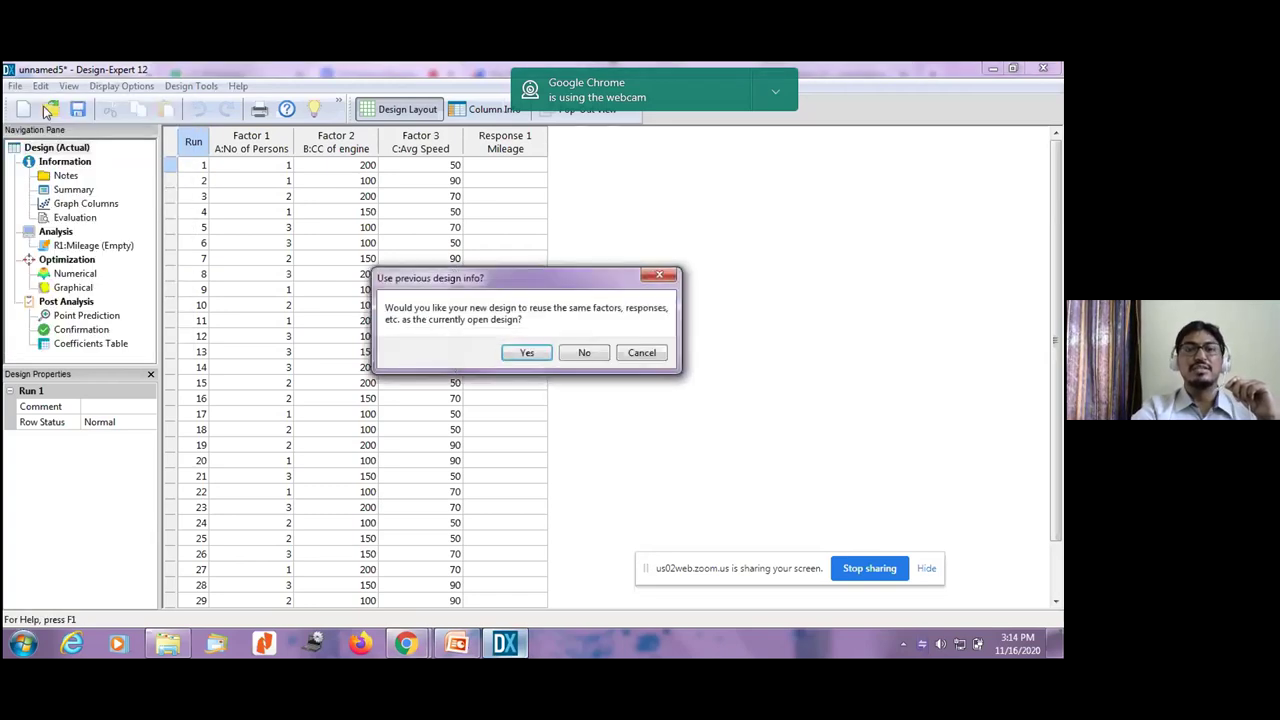
left_click(582, 353)
left_click(571, 346)
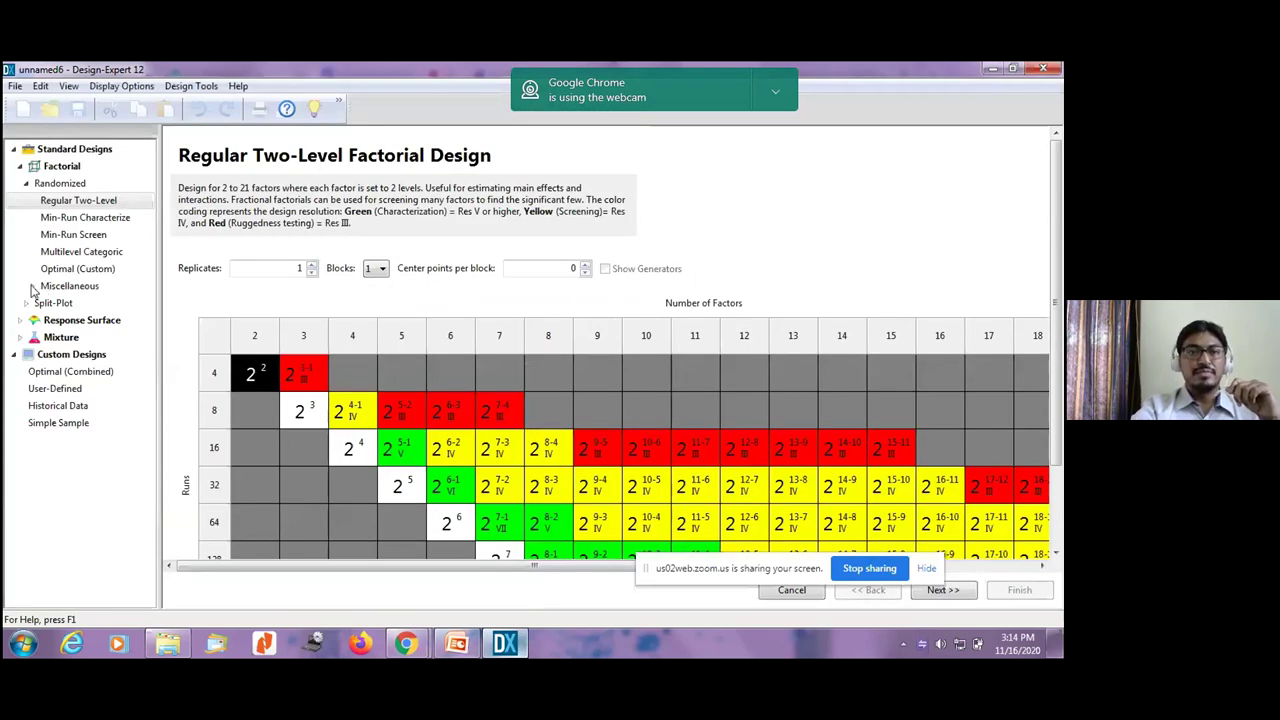
- Choose the Taguchi OA design from the miscellaneous randomized factorial designs, with the L4 (2^3) designation
left_click(31, 287)
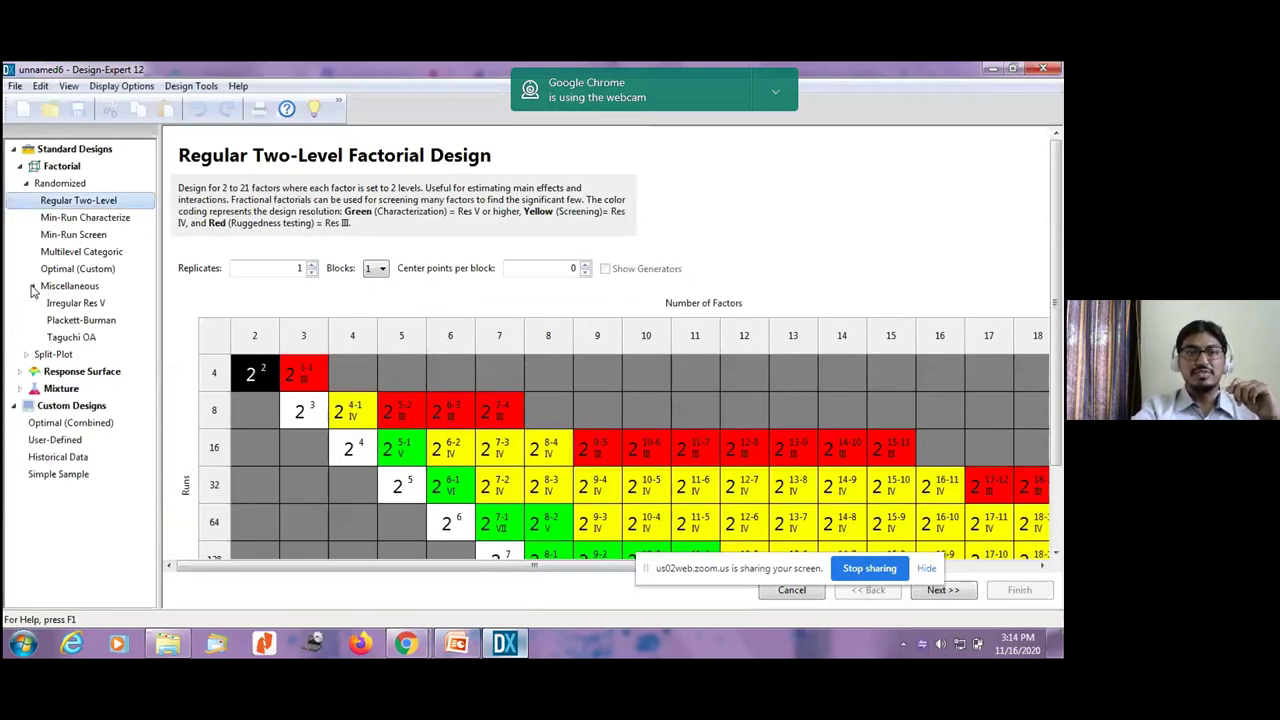
left_click(70, 337)
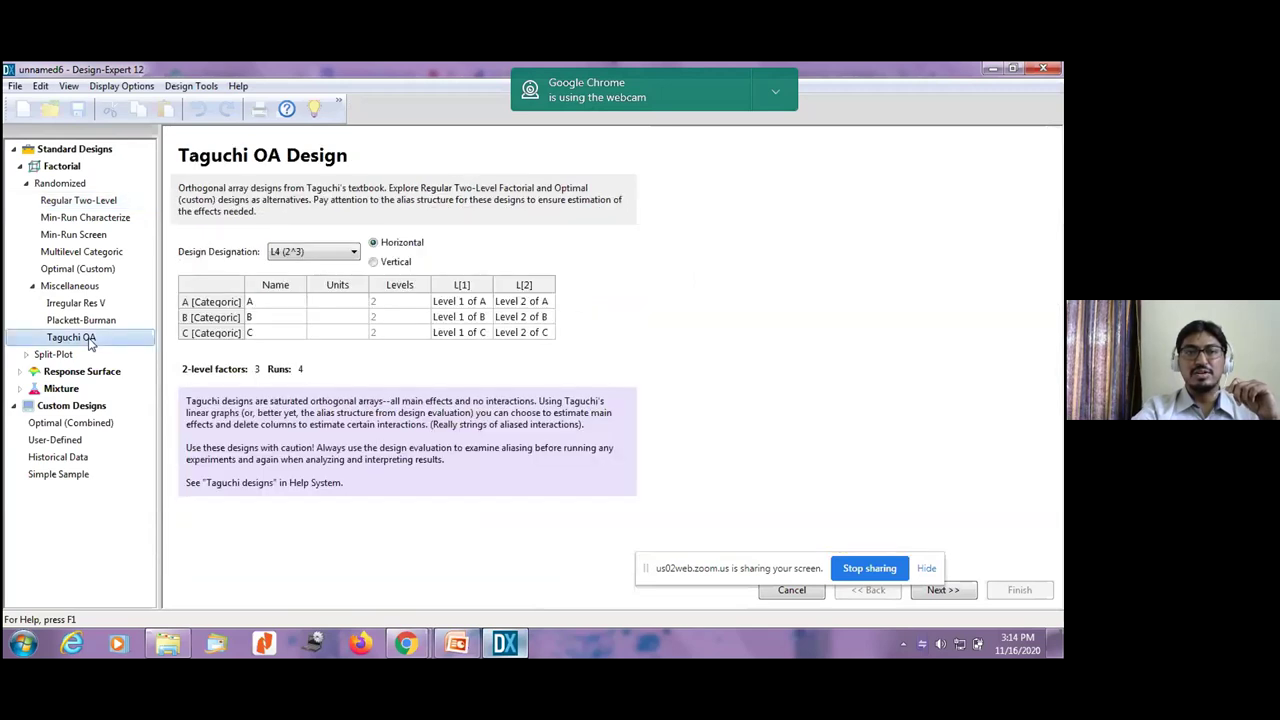
left_click(352, 254)
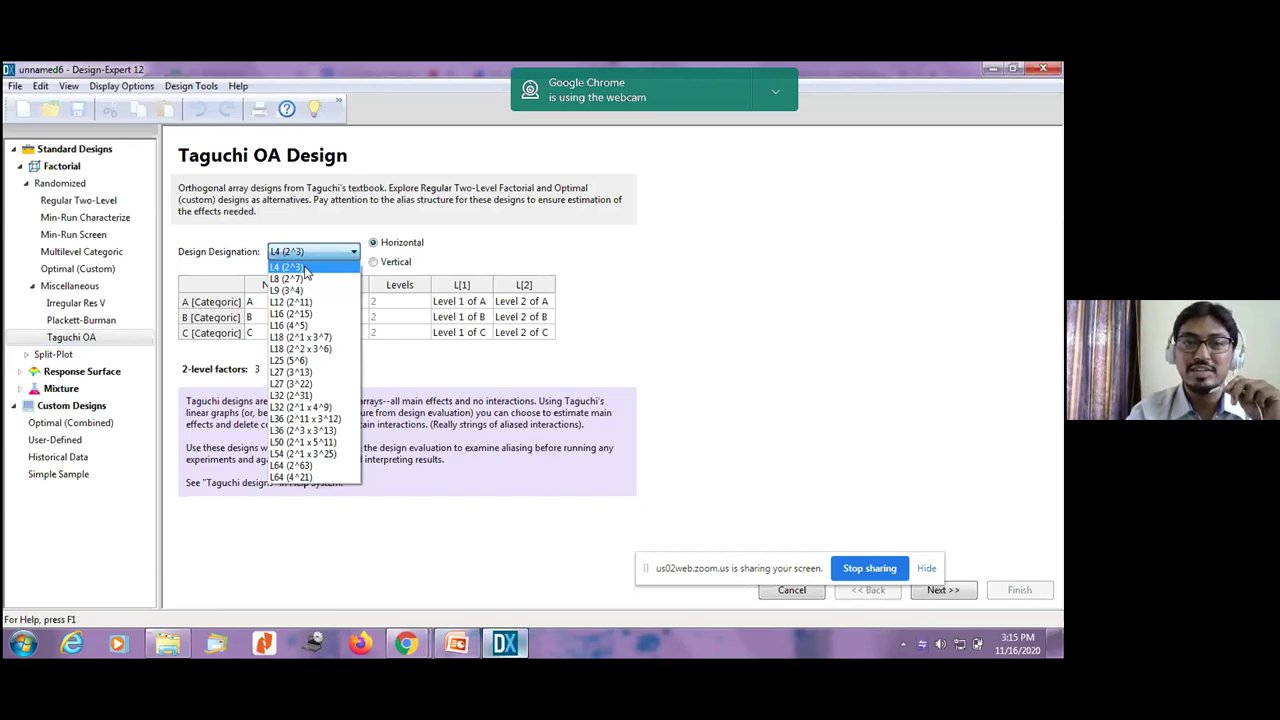
left_click(305, 269)
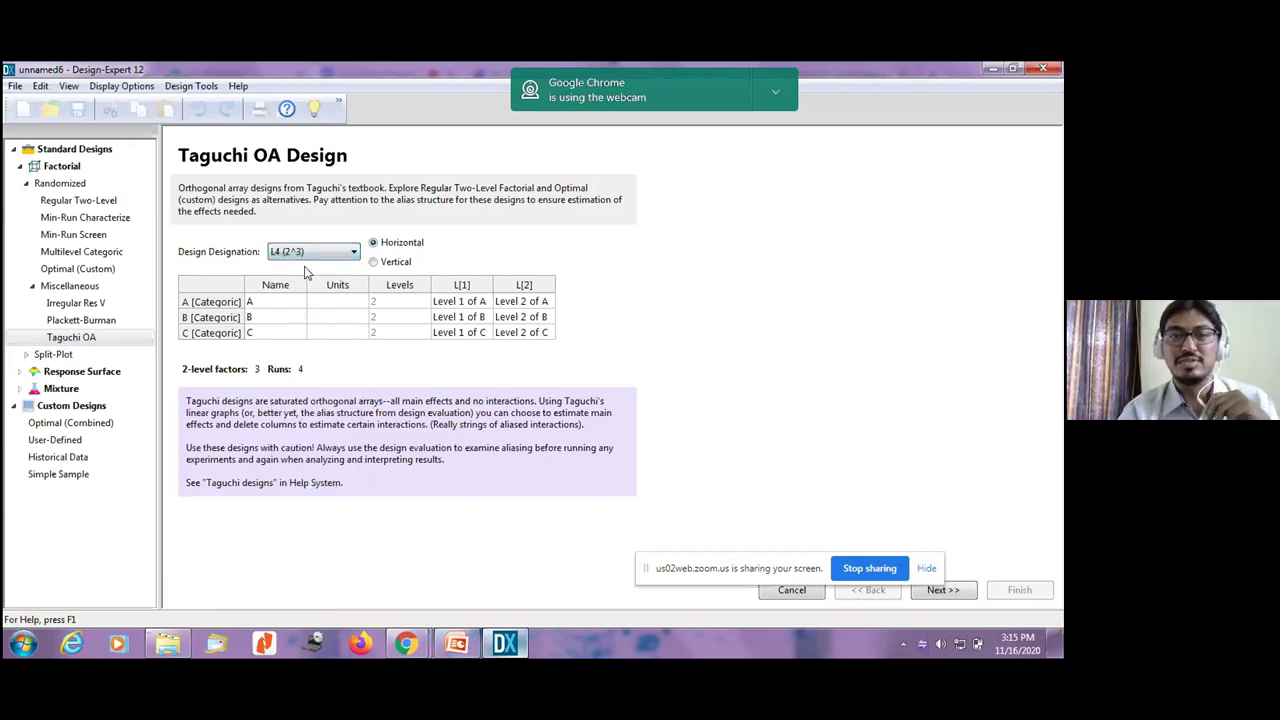
- Name the Taguchi factors A "No of Persons", B "CC of engine" and C "Avg Speed"
left_click(274, 301)
type("N")
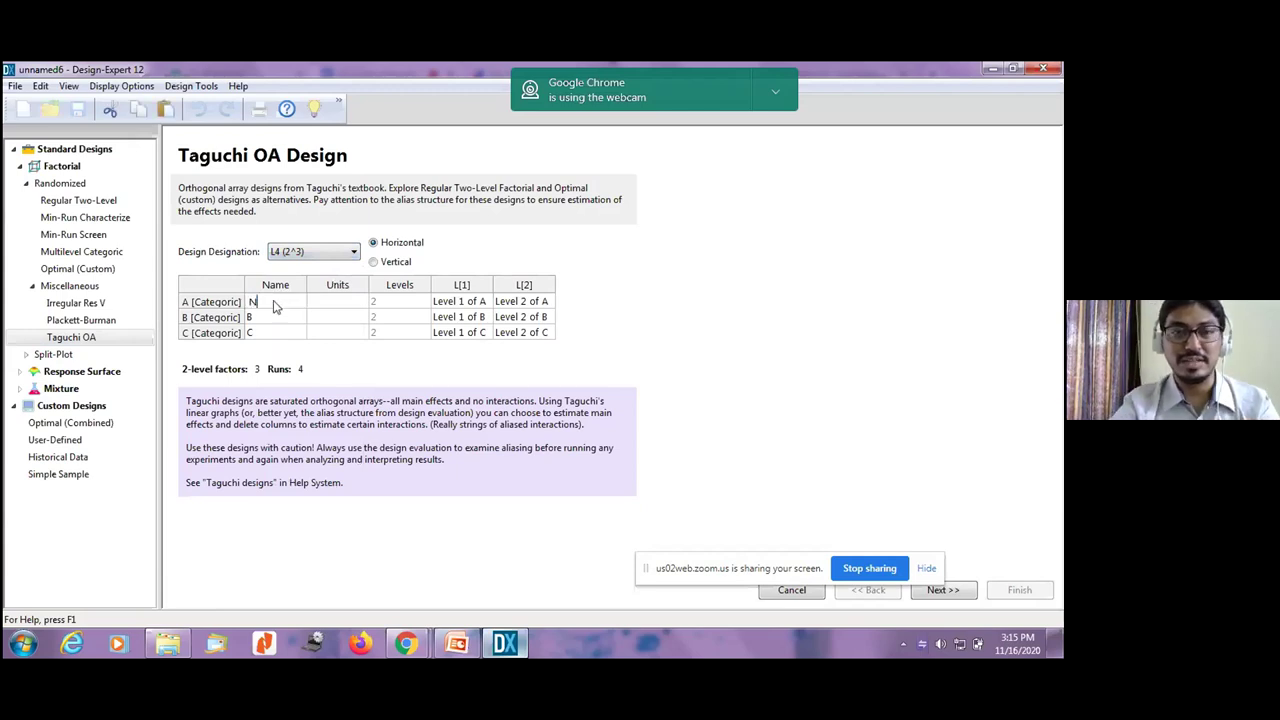
type("o of Persons")
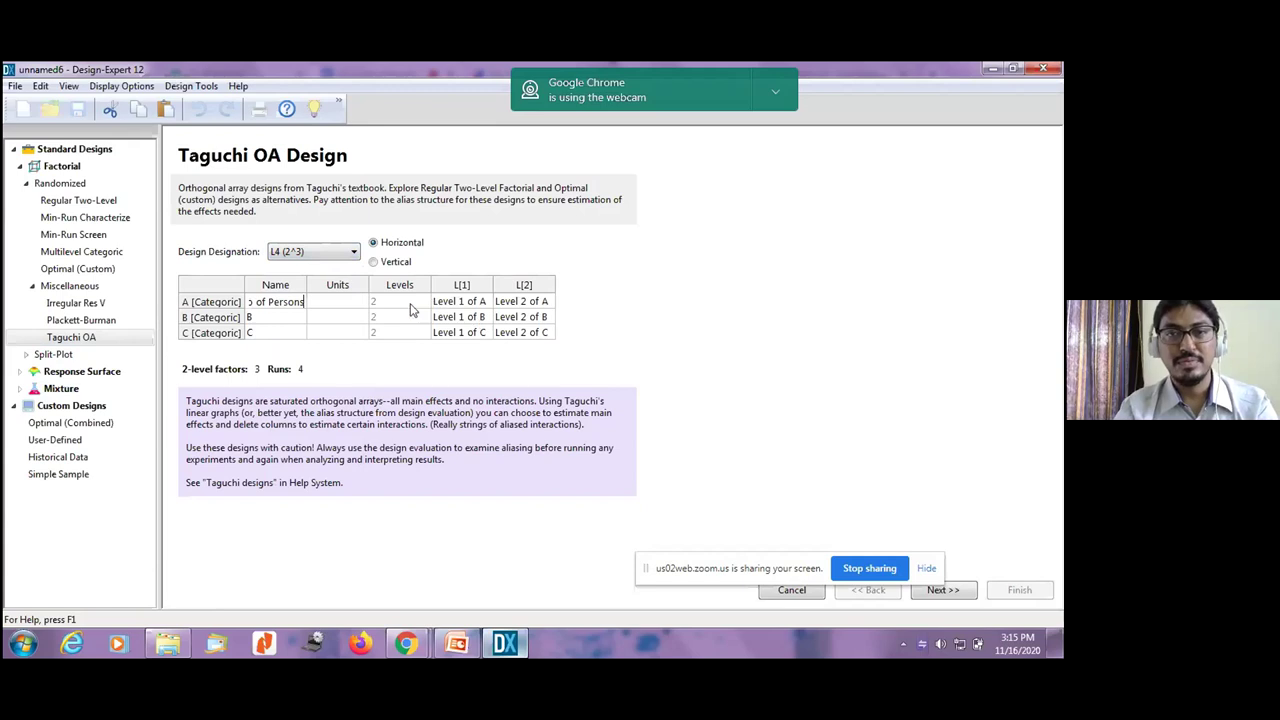
left_click(260, 318)
type("C")
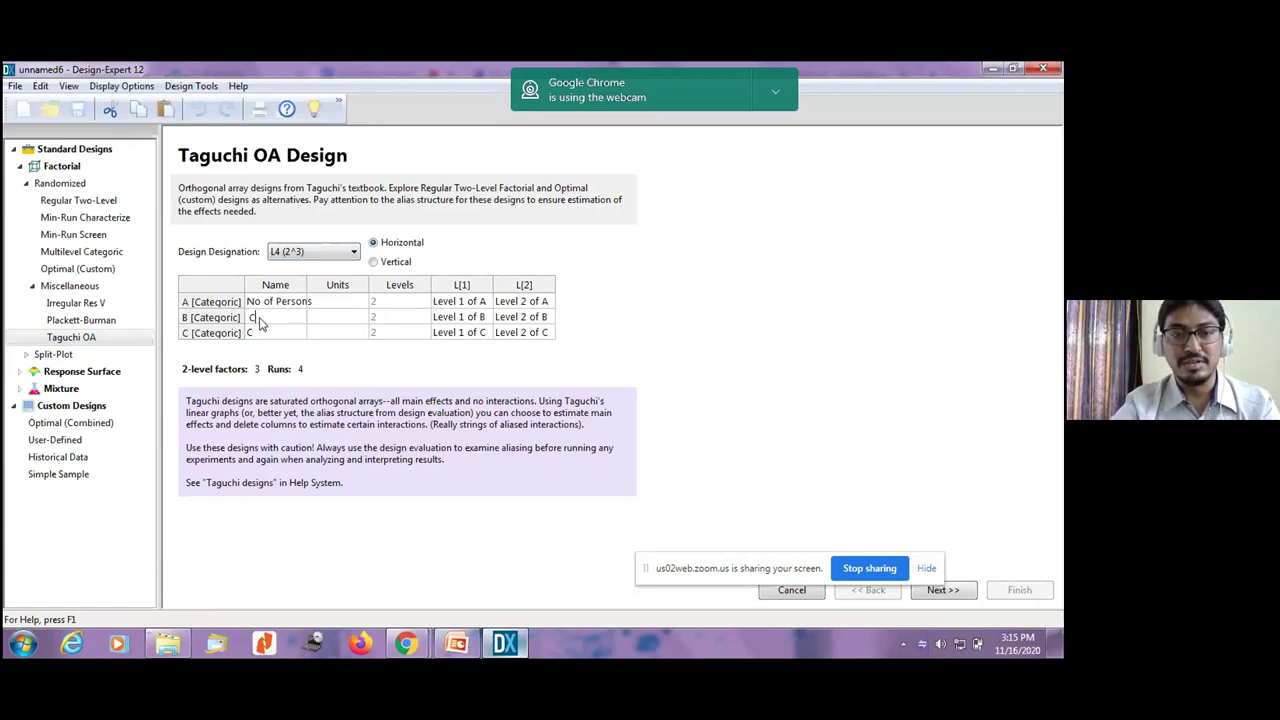
type("C of engine")
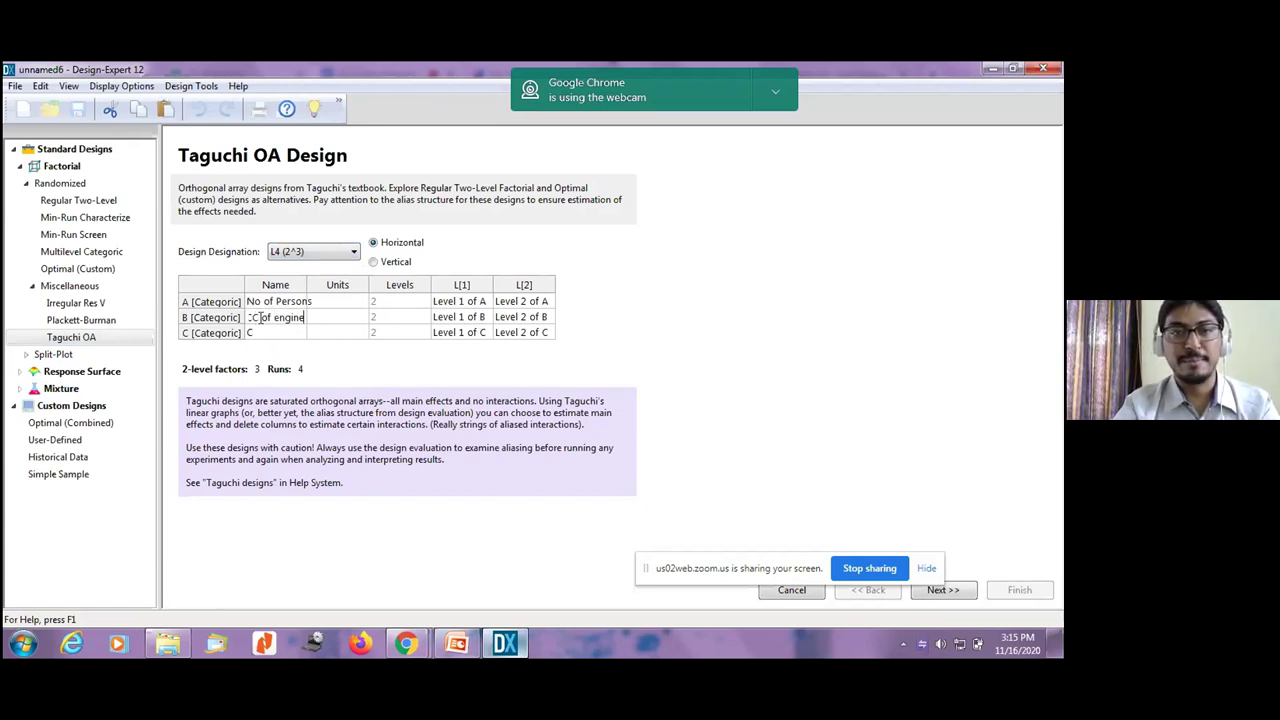
left_click(260, 336)
type("Avg S")
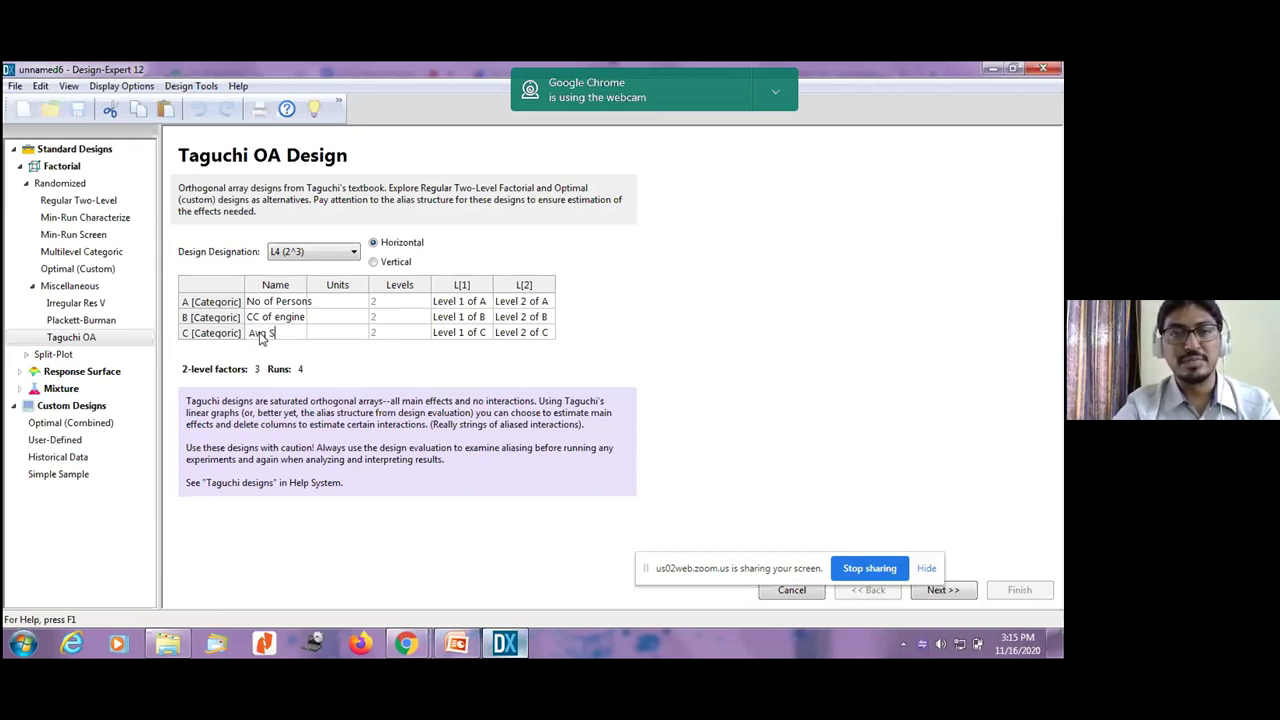